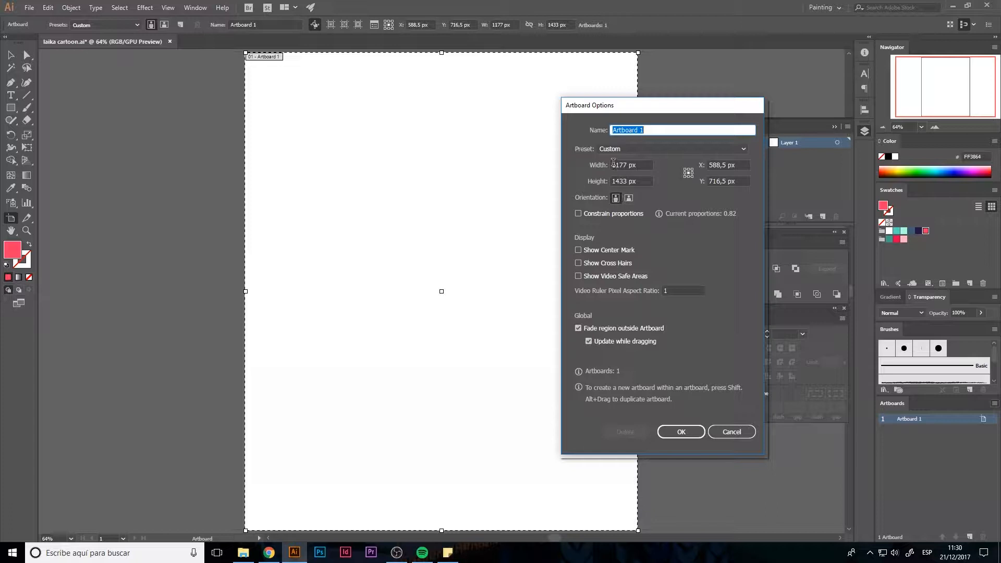
Step: Check the artboard's width and height in its options and close them without changes
left_click_drag(614, 165, 630, 180)
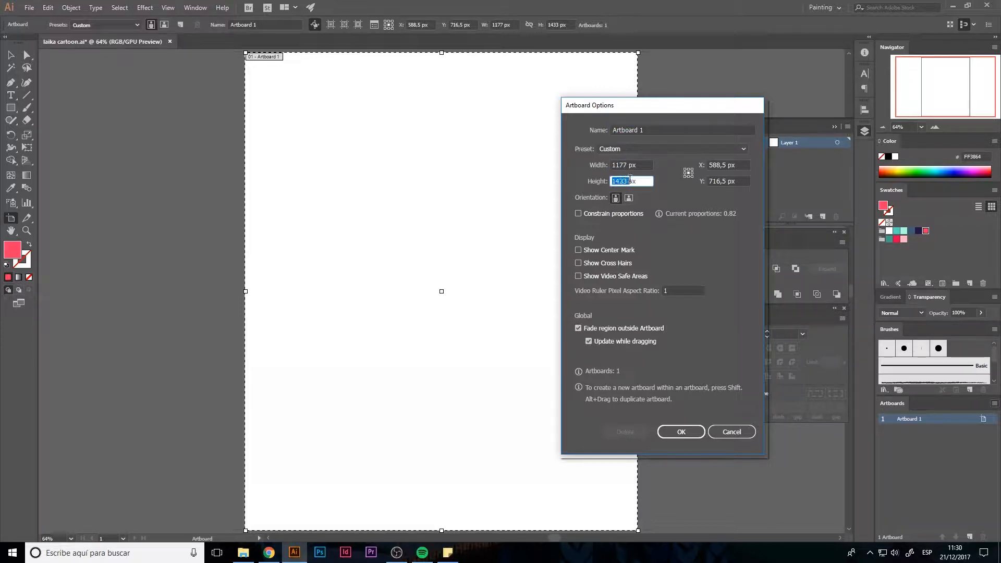
left_click(731, 432)
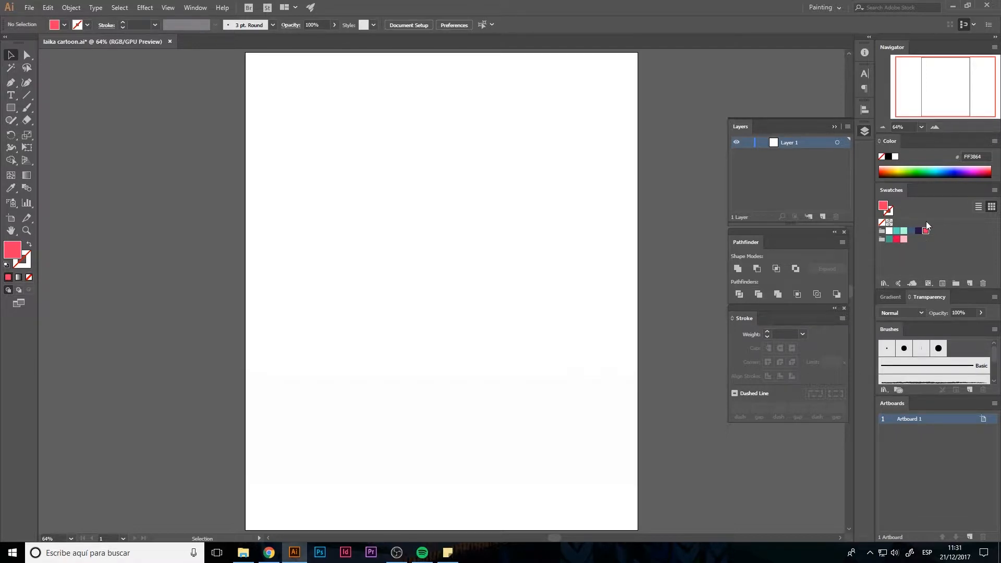
Step: Place the sketch photo 20171213_115006 from the ILUSTRACIÓN VECTORIAL folder onto the artboard
left_click(28, 8)
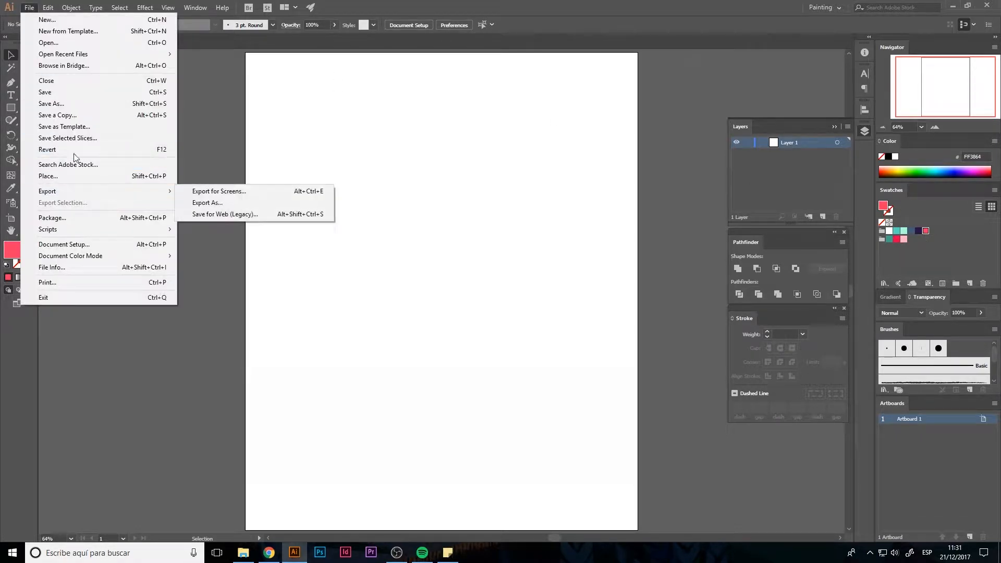
left_click(78, 177)
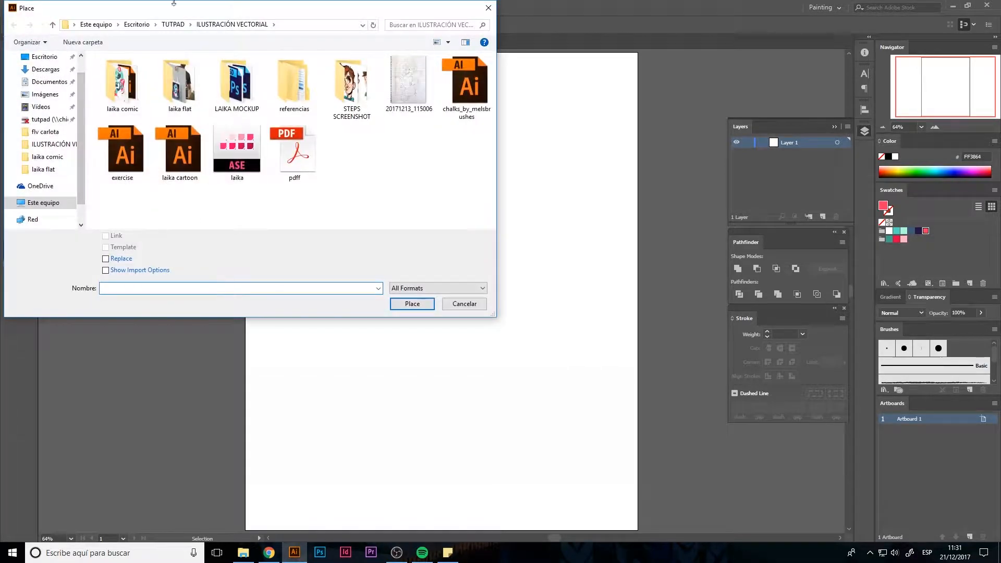
left_click(502, 149)
left_click(505, 367)
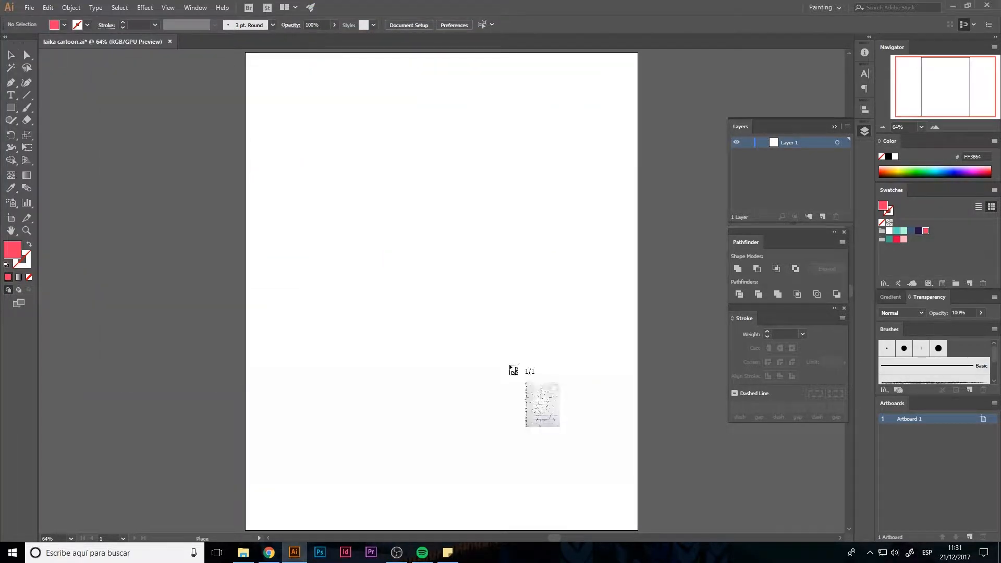
left_click(376, 166)
Step: Scale the placed sketch down proportionally to about 904.5 × 1206 px and move it onto the artboard
left_click(883, 127)
left_click(883, 127)
left_click(883, 127)
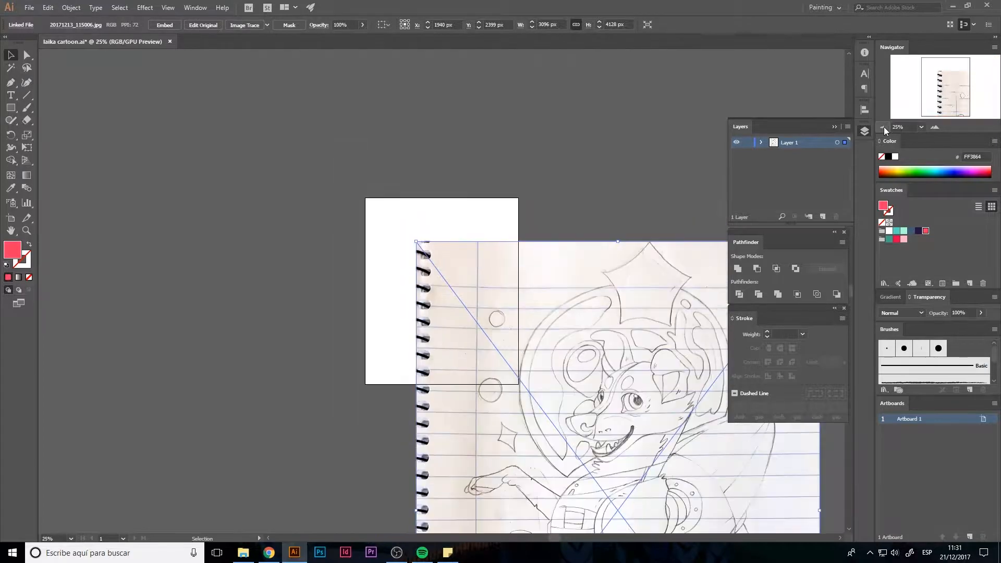
left_click(883, 127)
left_click_drag(603, 366, 549, 209)
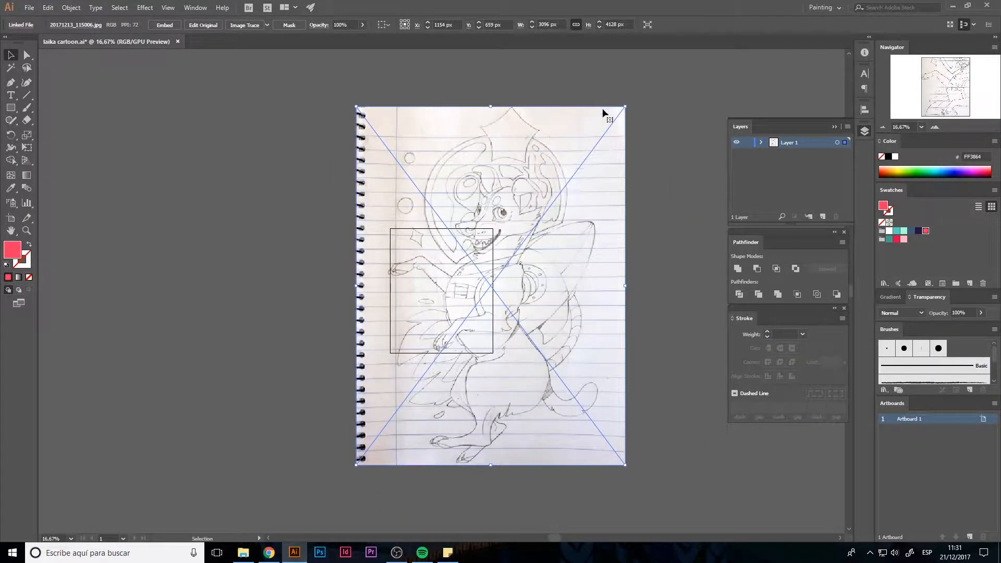
left_click_drag(620, 110, 435, 360)
left_click_drag(402, 421, 436, 289)
Step: Enlarge the sketch proportionally to about 1035 × 1380 px and centre it on the artboard
double_click(11, 231)
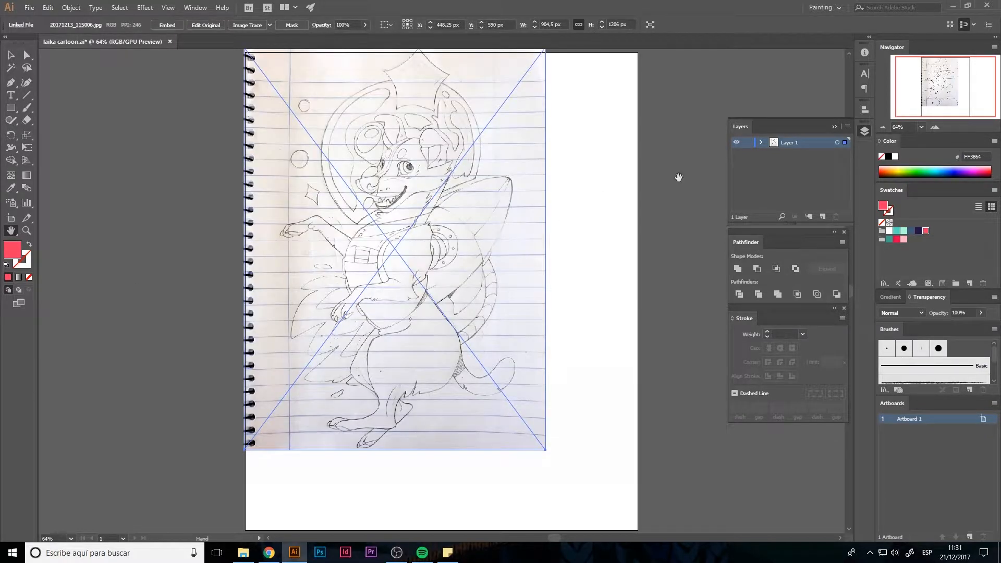
mouse_move(411, 229)
left_mouse_down()
mouse_move(413, 243)
mouse_move(410, 222)
left_mouse_up()
left_click(9, 56)
left_click_drag(410, 180, 413, 190)
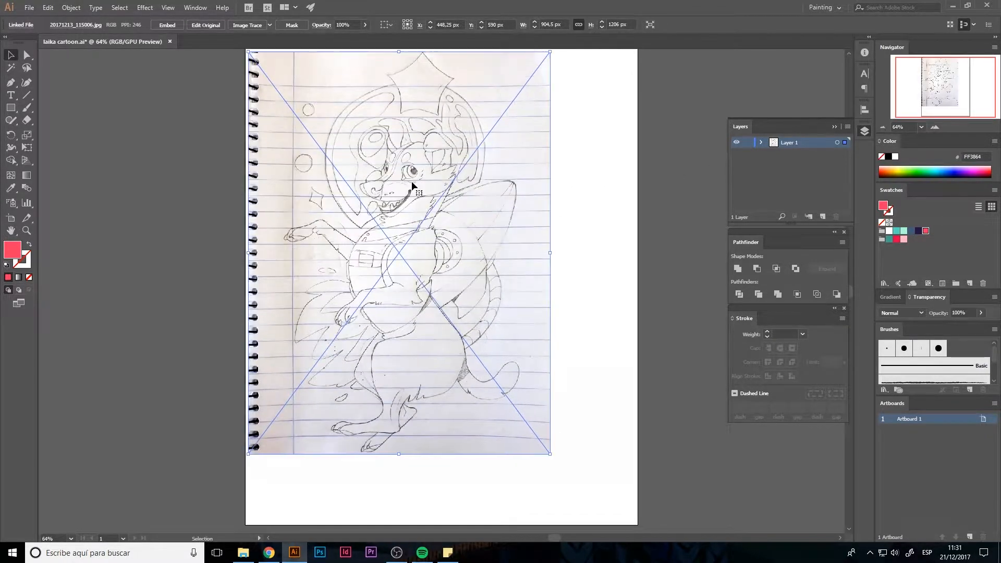
scroll(580, 417, "down", 1)
left_click_drag(550, 442, 594, 500)
double_click(9, 231)
left_click(11, 56)
left_click_drag(406, 198, 427, 196)
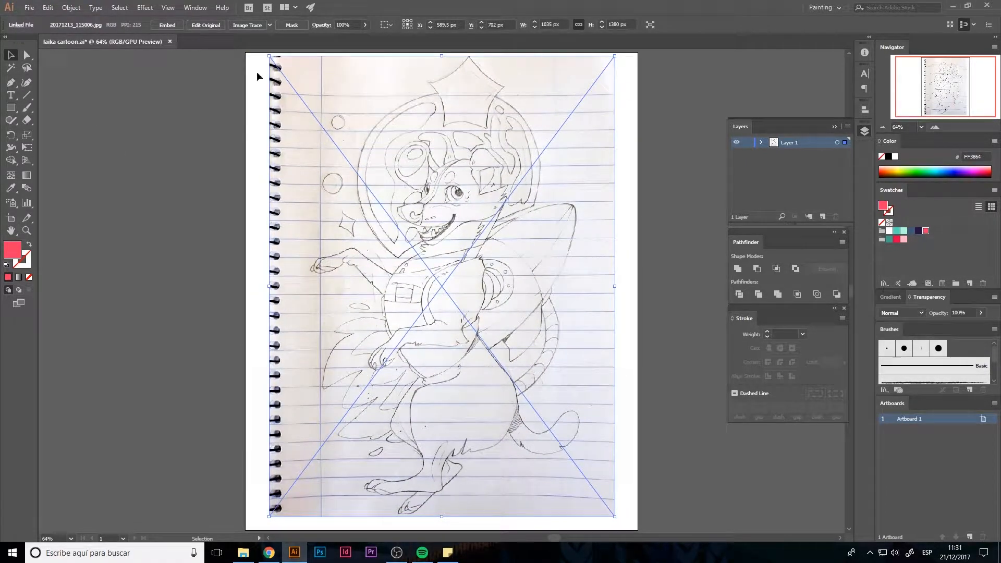
Step: Embed the sketch image and make Layer 1 a template layer with images dimmed to 40%
left_click(167, 25)
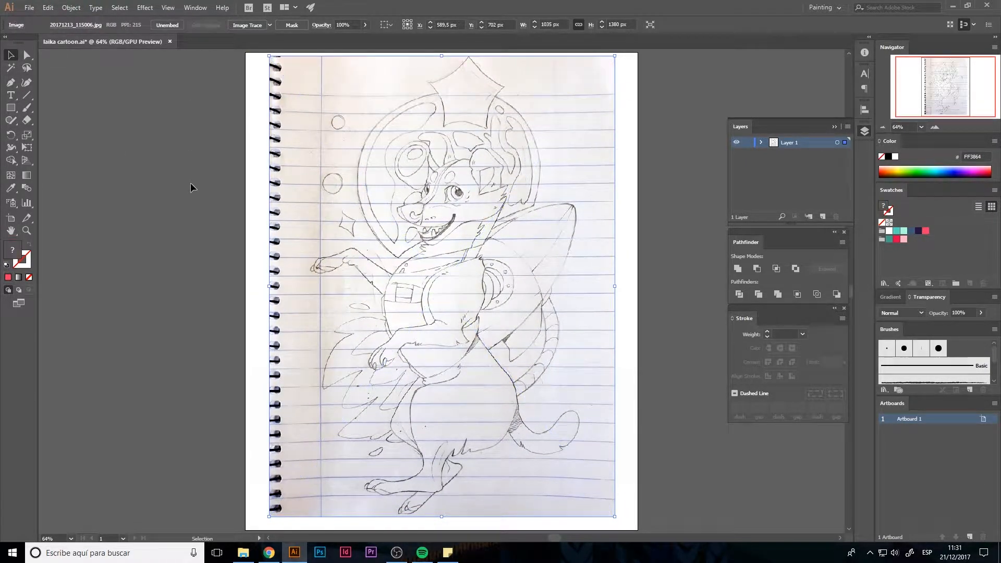
double_click(803, 144)
left_click(450, 270)
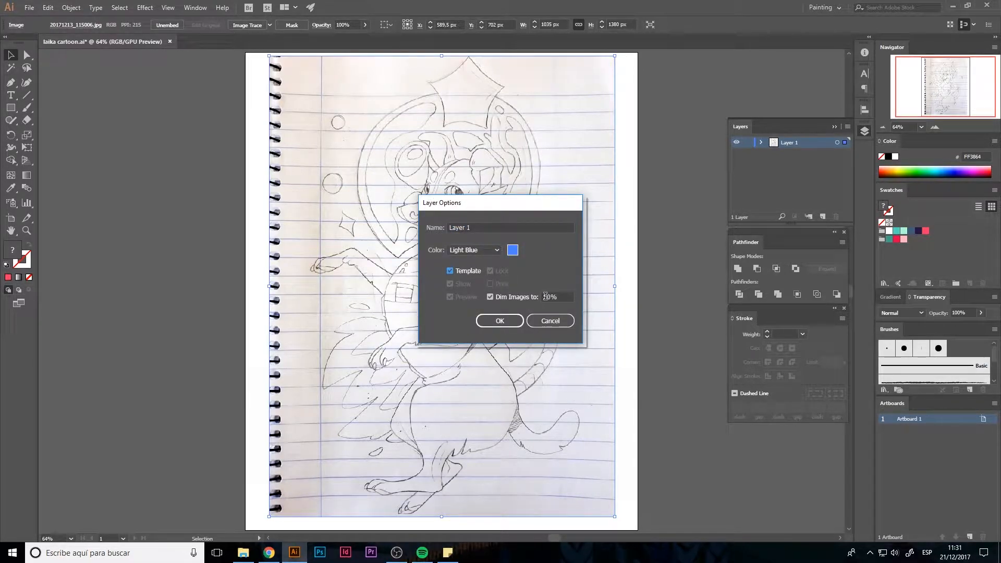
left_click_drag(548, 297, 542, 297)
type("4")
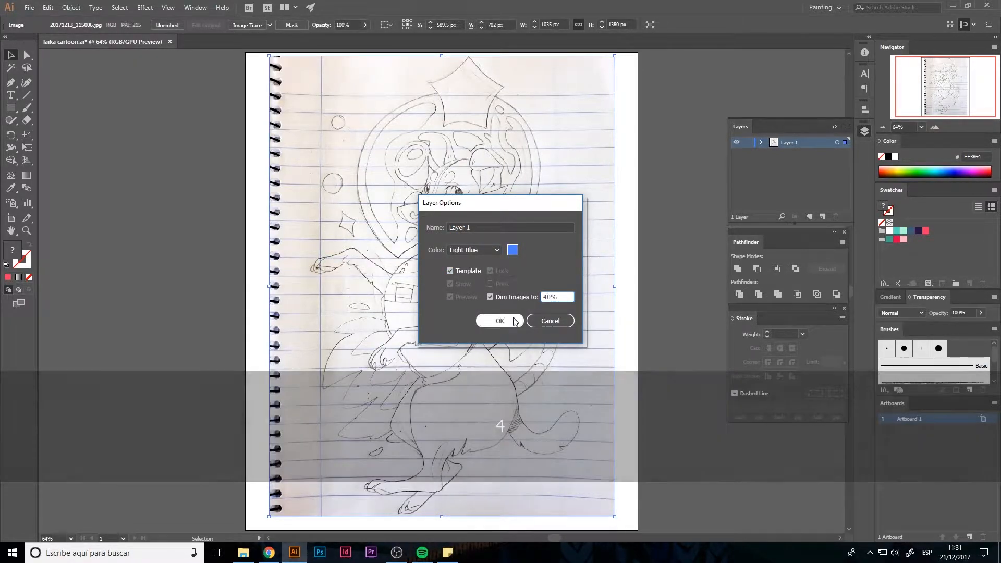
left_click(514, 322)
Step: Add a new layer above the template for the line art and set the fill colour to black
left_click(825, 216)
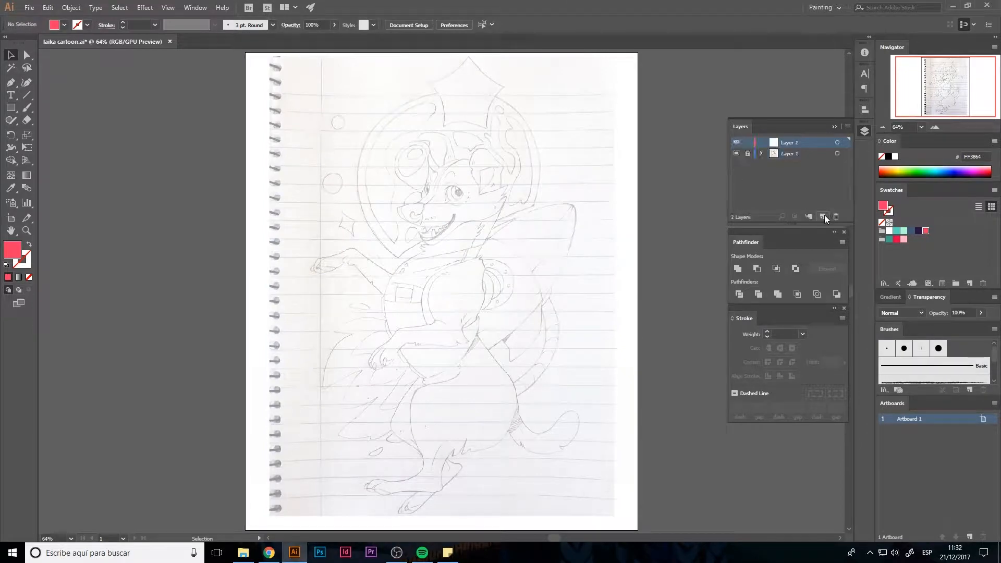
left_click(934, 128)
left_click(934, 128)
left_click(935, 128)
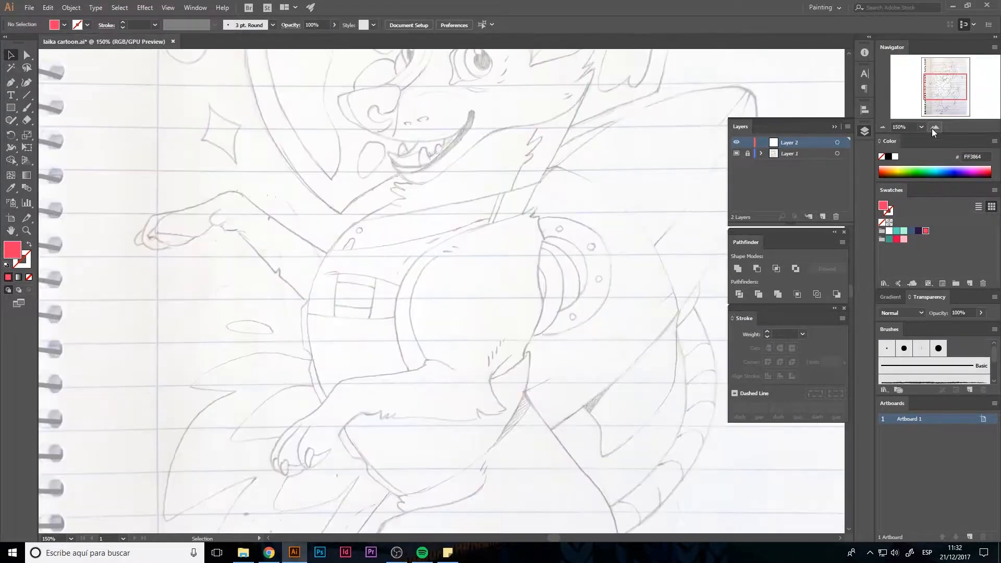
left_click_drag(945, 88, 945, 79)
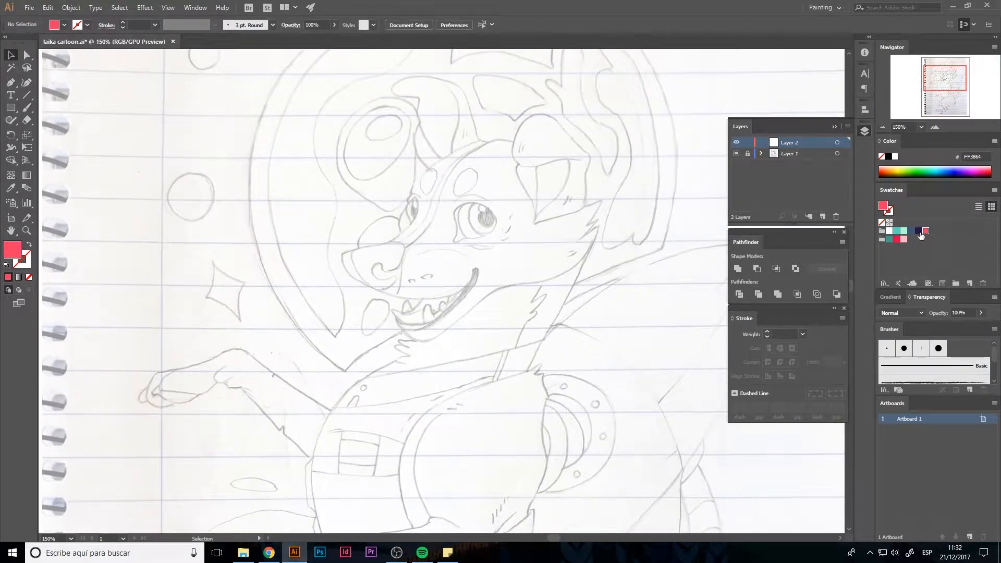
left_click(888, 157)
left_click(11, 83)
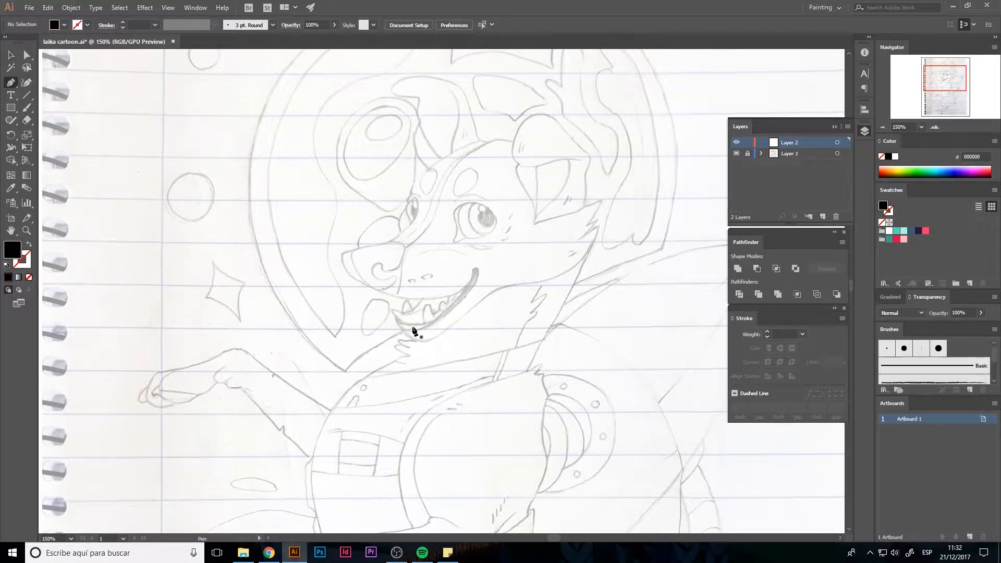
Step: Draw a trial path across the head with the Pen tool, swapping to a black stroke with no fill
key("space")
left_click_drag(632, 183, 616, 266)
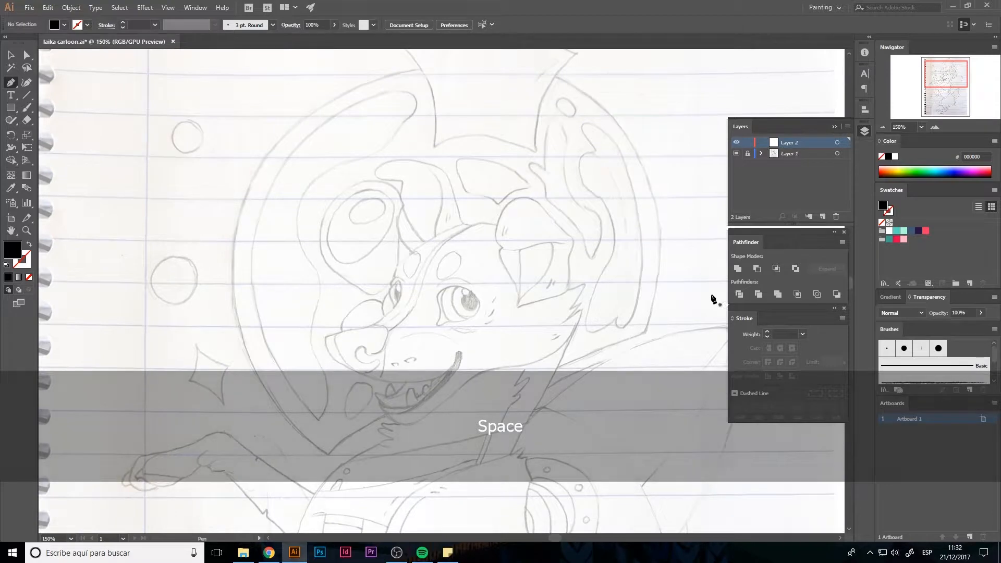
left_click(648, 133)
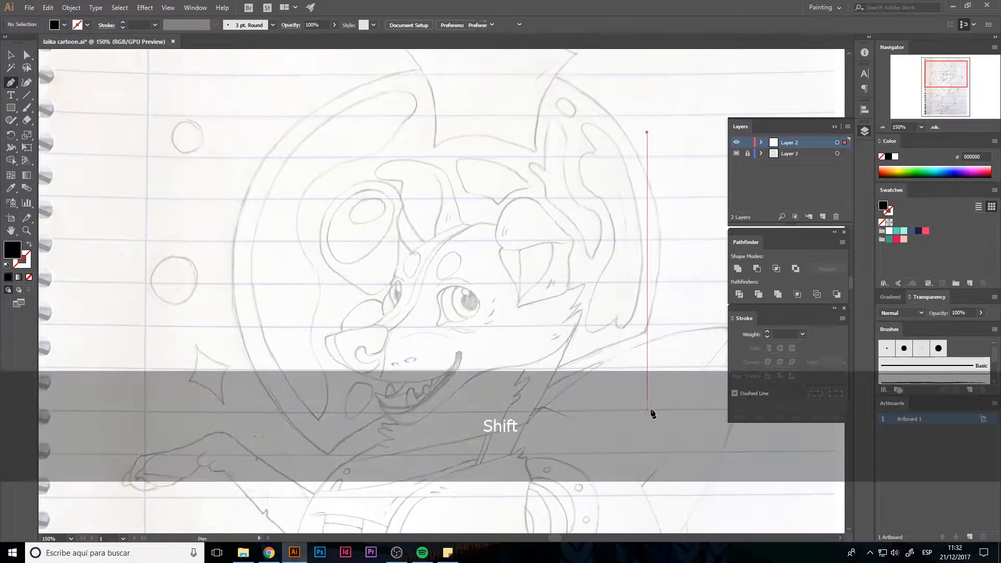
left_click(515, 295)
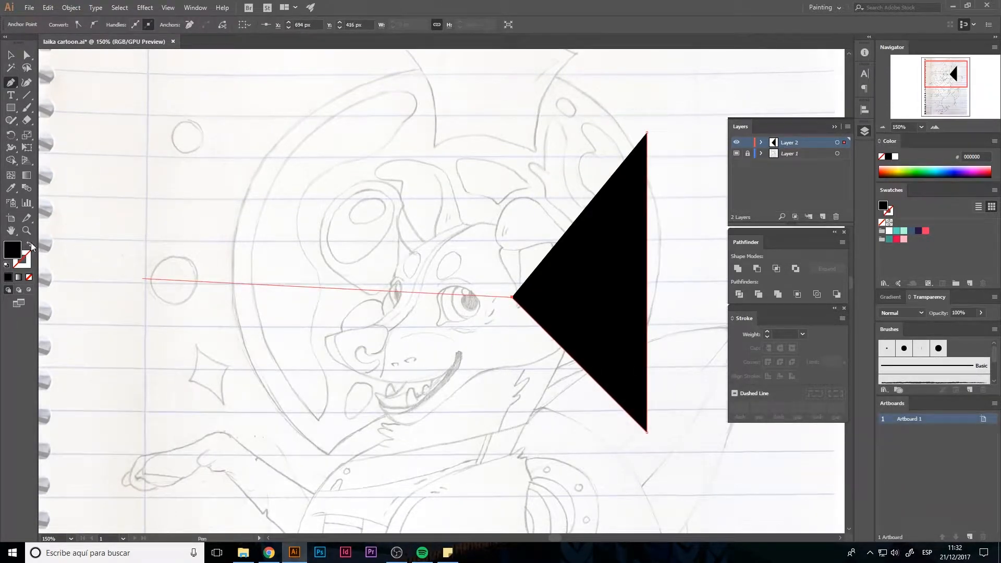
key("shift+x")
mouse_move(473, 332)
left_mouse_down()
mouse_move(458, 351)
mouse_move(464, 418)
left_mouse_up()
left_click_drag(539, 419, 565, 418)
left_click_drag(605, 313, 598, 281)
mouse_move(547, 210)
left_mouse_down()
mouse_move(506, 197)
mouse_move(541, 257)
left_mouse_up()
Step: Try a thick tapered stroke width on the trial path and delete the path
left_click(11, 55)
left_click(242, 162)
left_click(598, 359)
left_click(11, 148)
key("v")
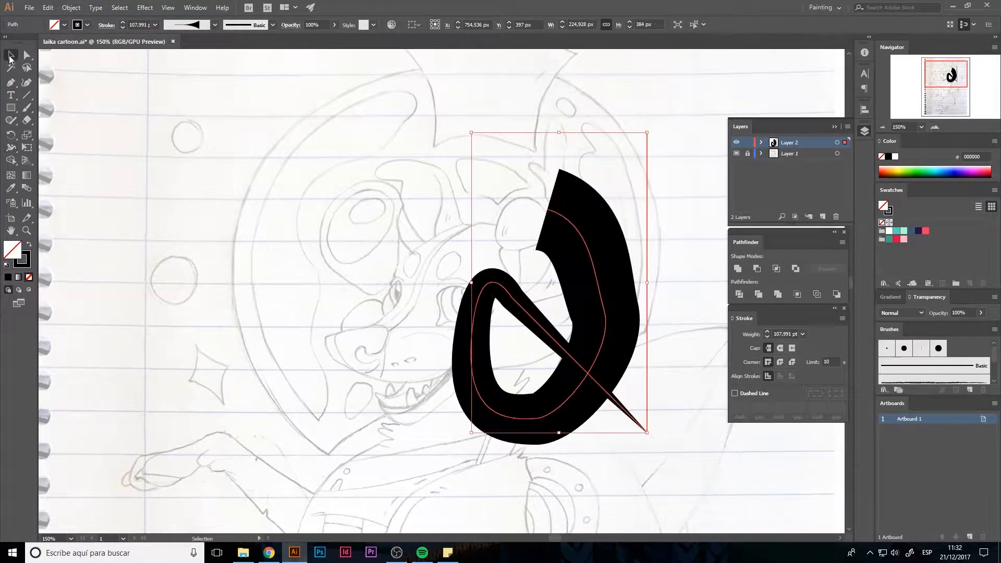
key("Delete")
Step: Trace the top of the head and the dog's far, folded ear over the sketch with the Pen tool
scroll(484, 309, "down", 5)
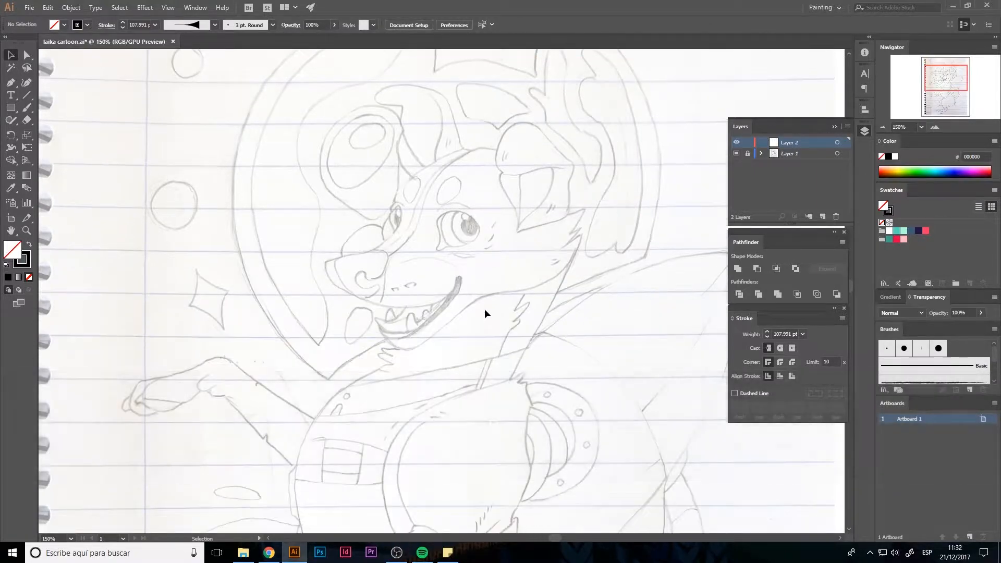
scroll(567, 268, "up", 3)
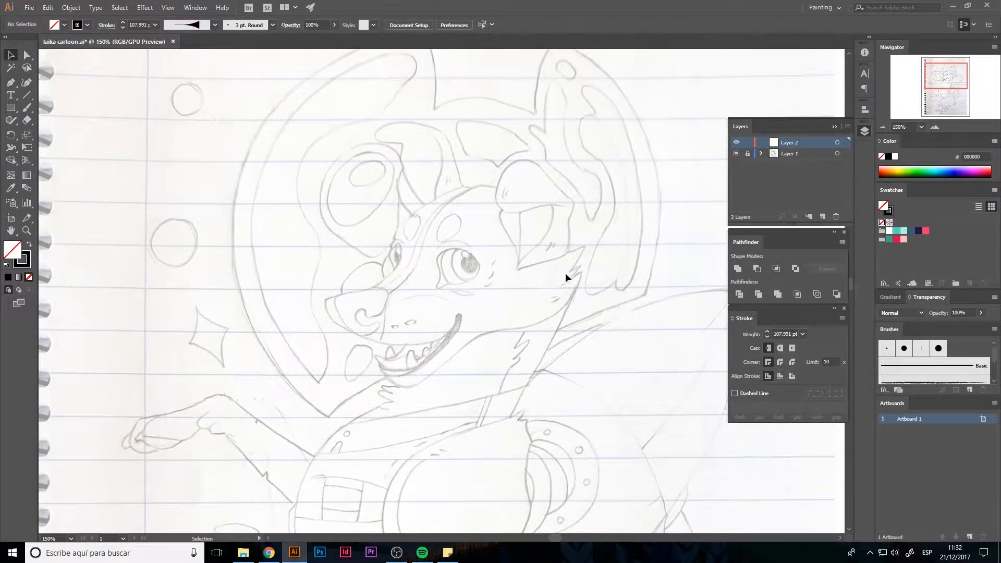
key("p")
left_click(496, 190)
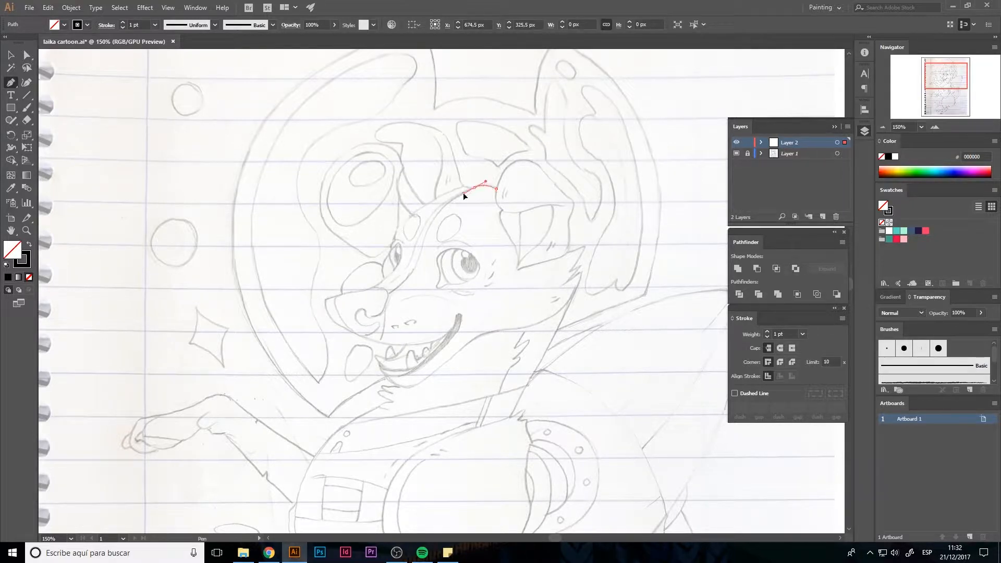
left_click_drag(463, 193, 464, 194)
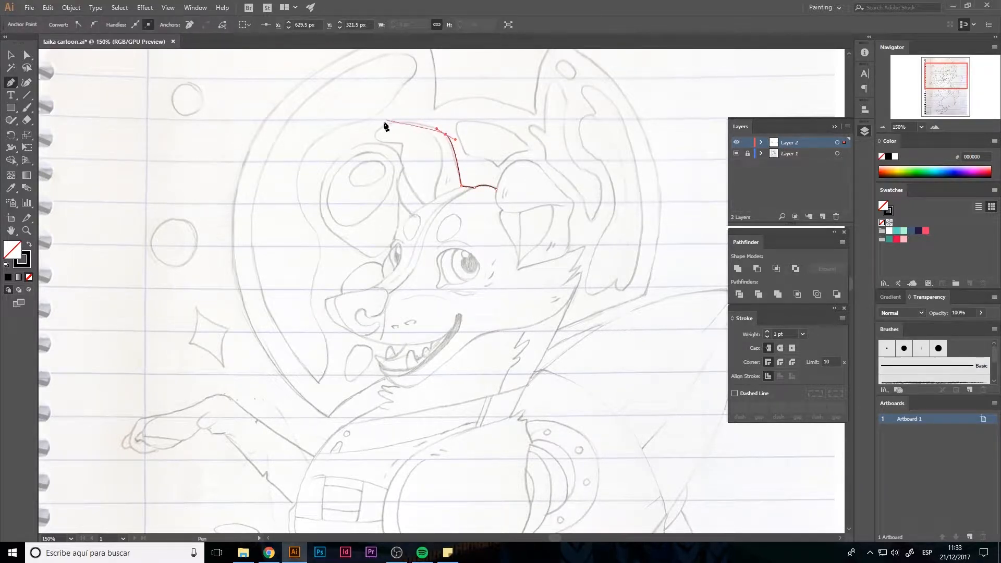
left_click(402, 143)
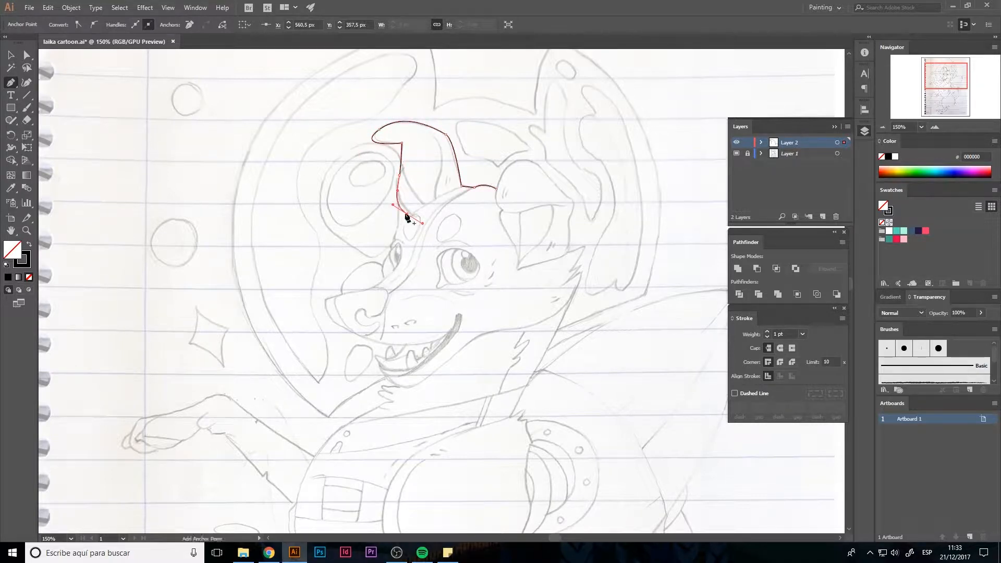
left_click_drag(407, 218, 409, 219)
key("ctrl")
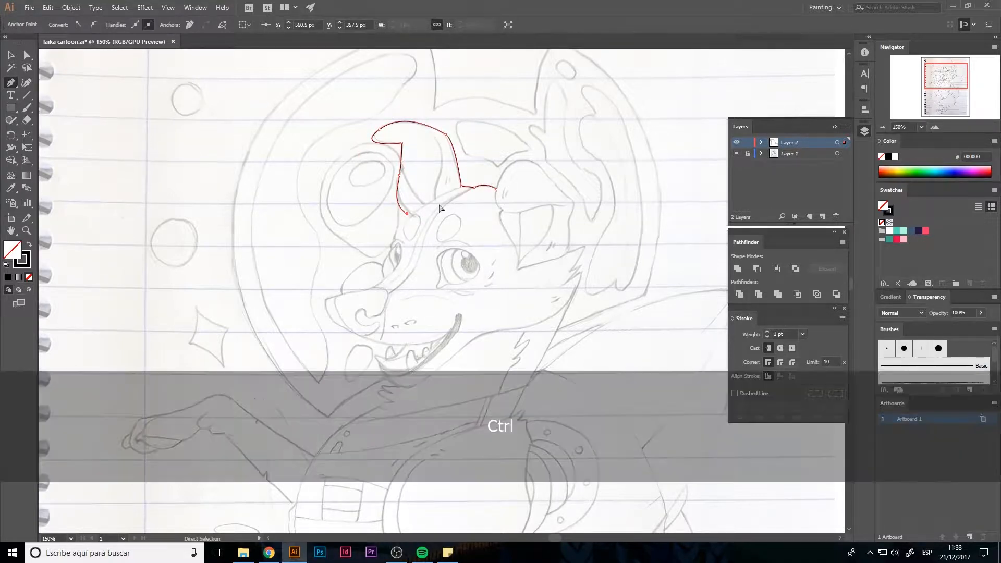
key("ctrl+z")
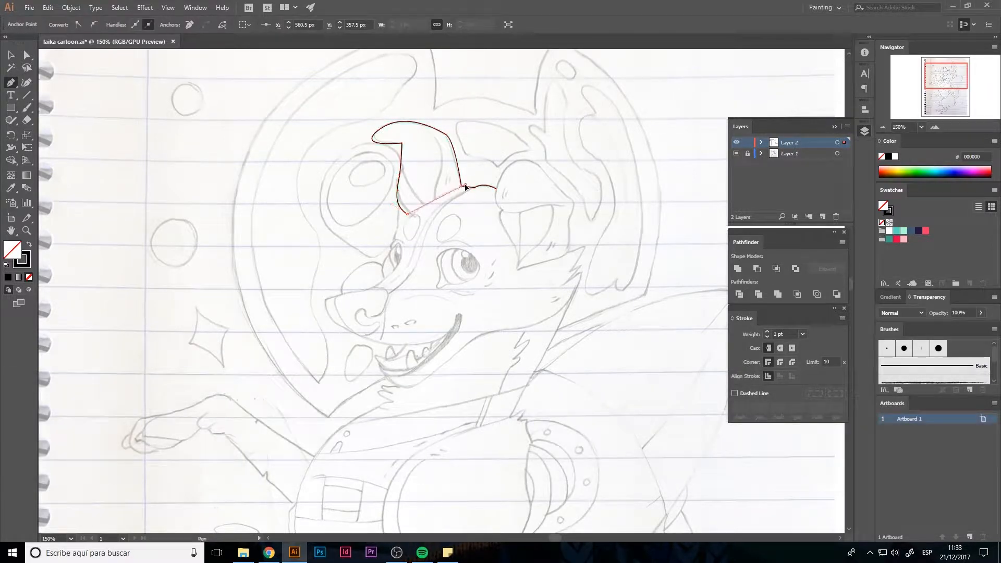
left_click_drag(480, 183, 480, 184)
key("a")
left_click(485, 165)
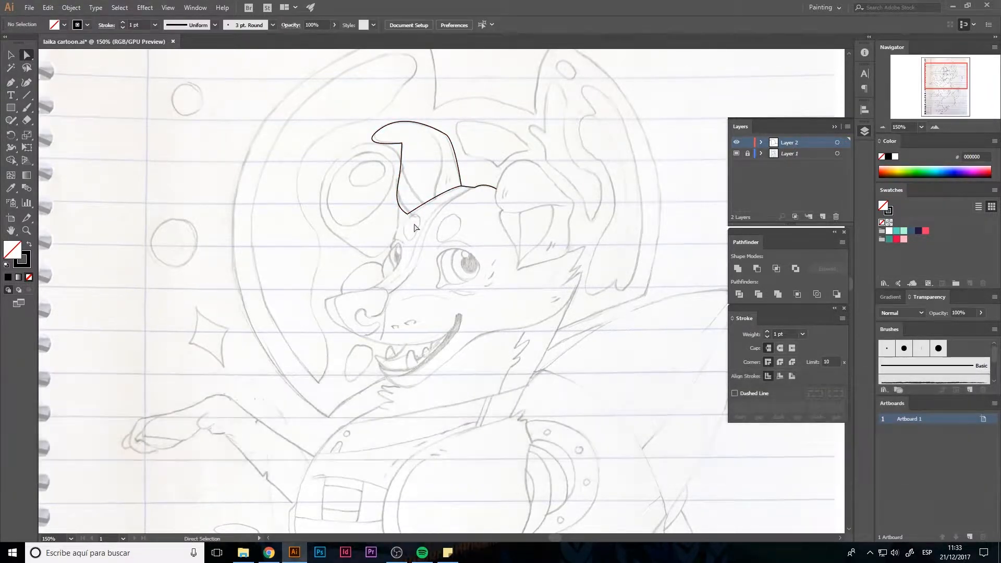
Step: Set the stroke weight of the head and ear outline to 2 pt
key("v")
left_click(434, 200)
left_click(767, 332)
left_click(768, 332)
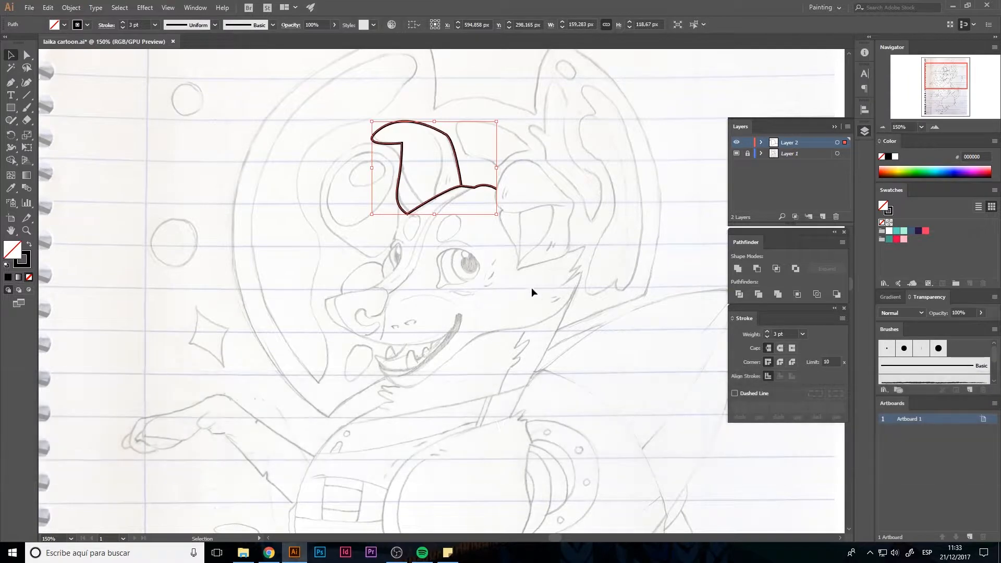
left_click(531, 288)
left_click(415, 168)
left_click(767, 336)
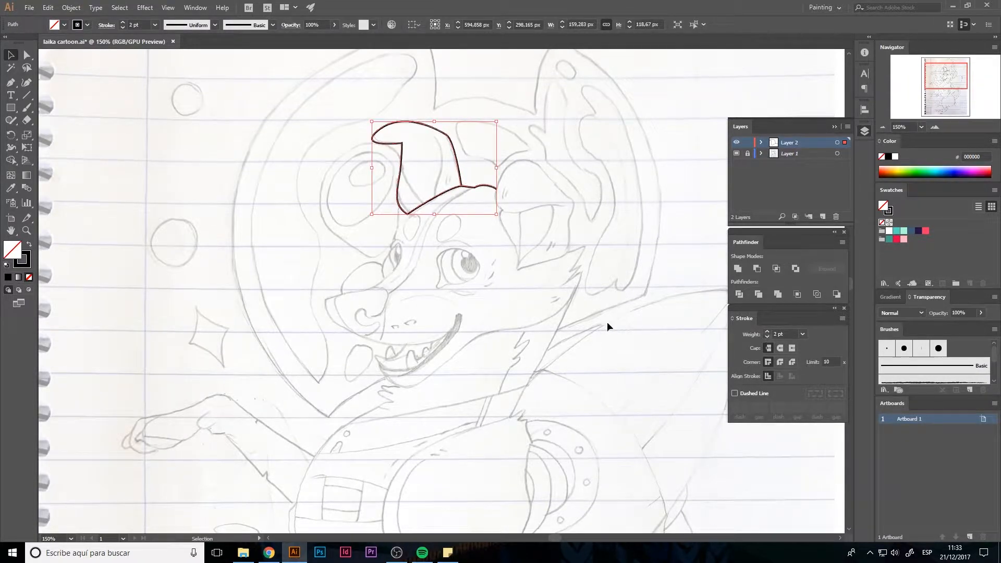
left_click(608, 326)
Step: Trace the forehead, brow, snout and smiling mouth with the Pen tool, starting at the base of the far ear
key("p")
left_click(407, 215)
left_click(395, 242)
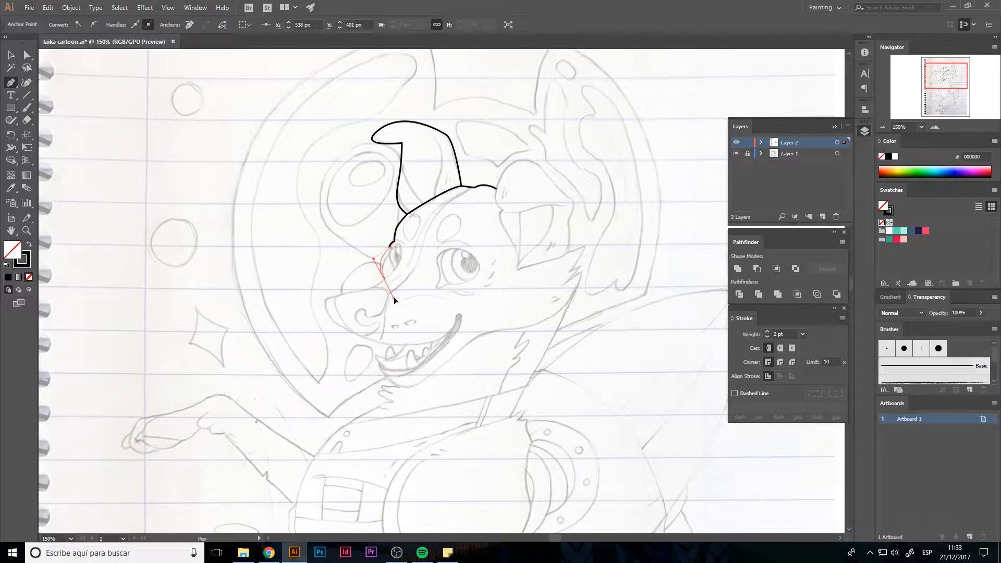
left_click(328, 301)
key("ctrl+z")
left_click(366, 288)
left_click(325, 298)
left_click_drag(346, 330, 419, 377)
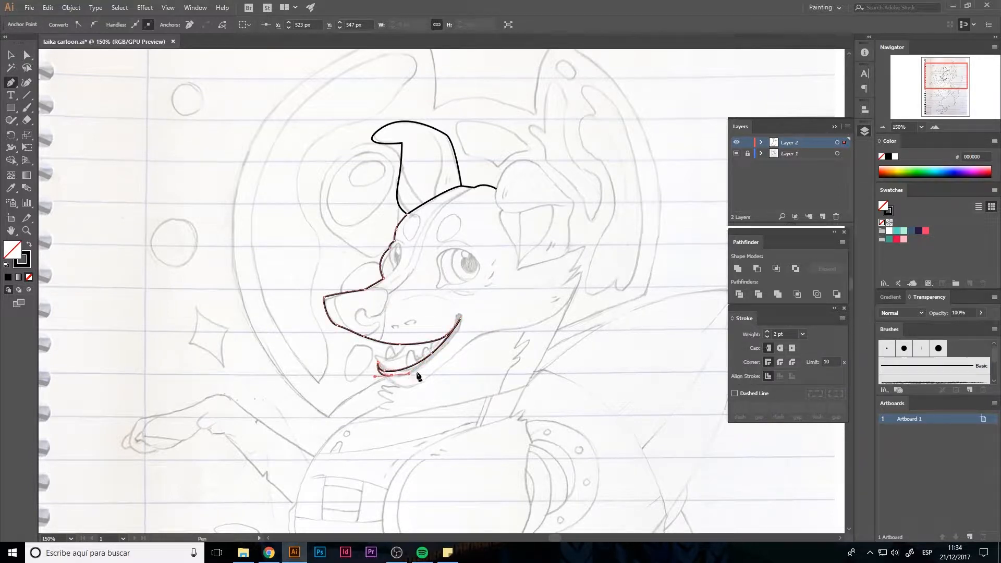
left_click_drag(461, 323, 479, 288)
Step: Nudge the end anchors of the mouth lines at the corner of the smile so the jaw lines meet cleanly
key("a")
left_click(462, 324)
key("Up")
left_click(467, 345)
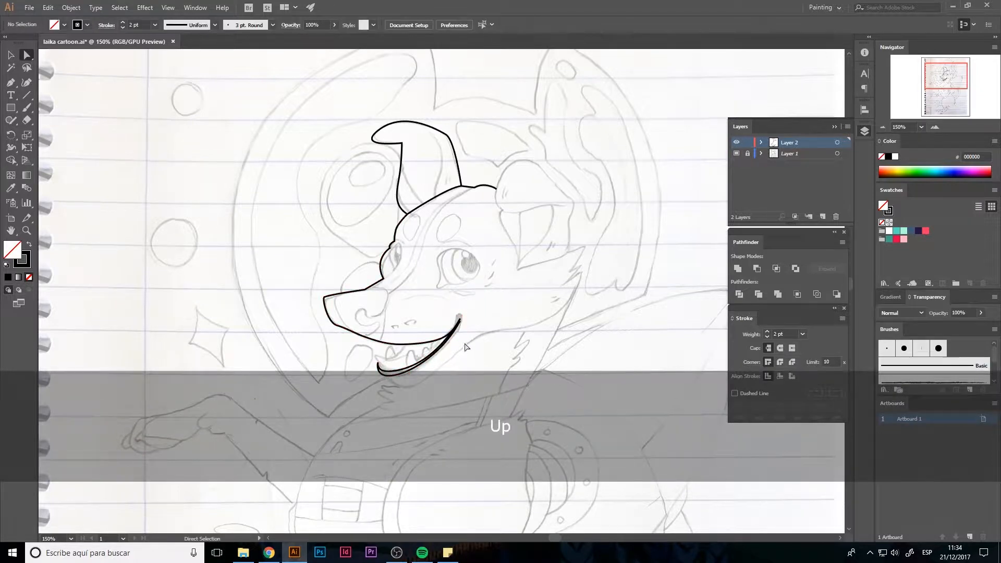
left_click(462, 326)
left_click(458, 357)
key("ctrl+equal")
key("ctrl+equal")
key("ctrl+equal")
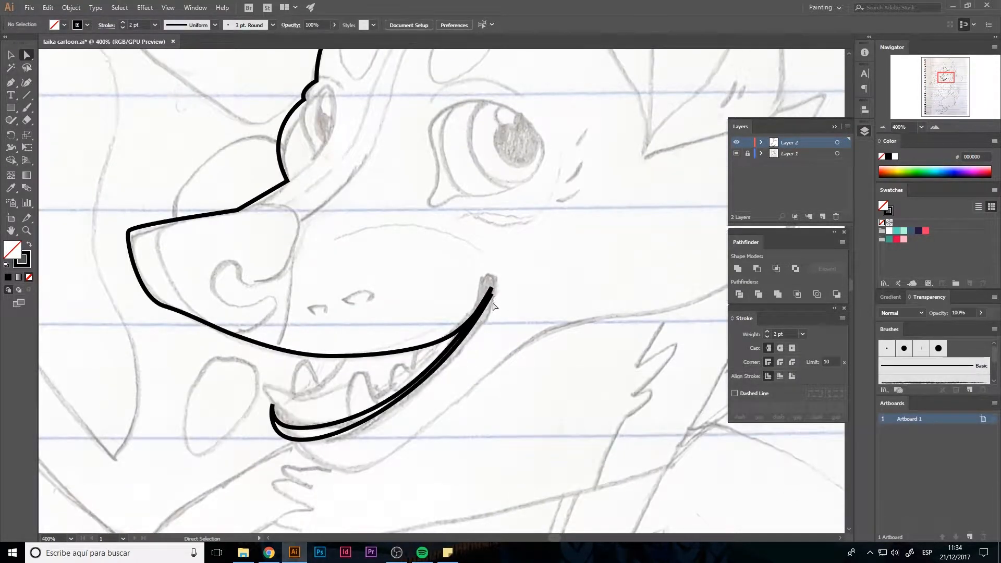
left_click(492, 303)
key("Up")
left_click(496, 317)
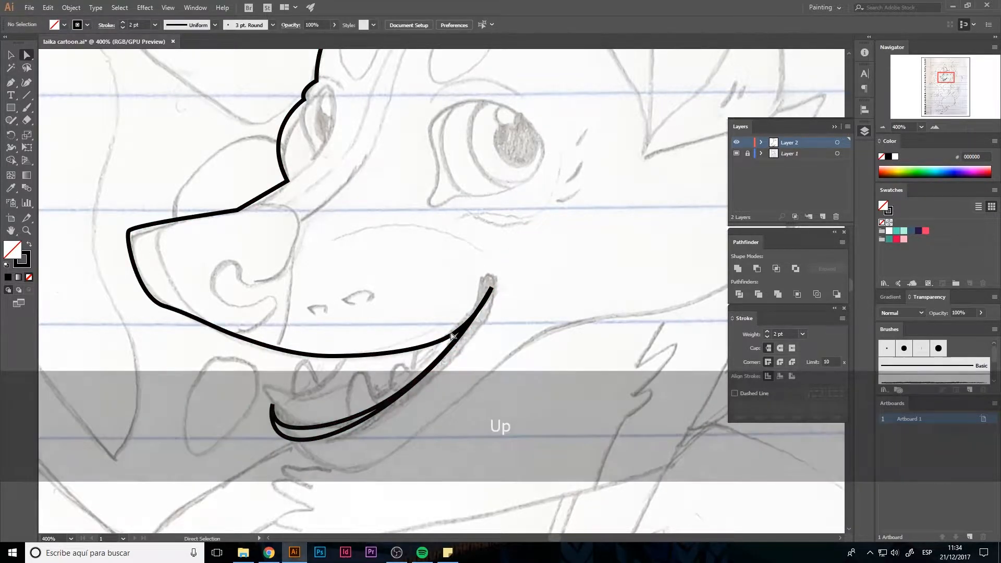
Step: Trace the tongue and the adjoining inner mouth line below the upper lip with the Pen tool and fine-tune its anchor
left_click_drag(452, 335, 504, 249)
key("p")
left_click(404, 268)
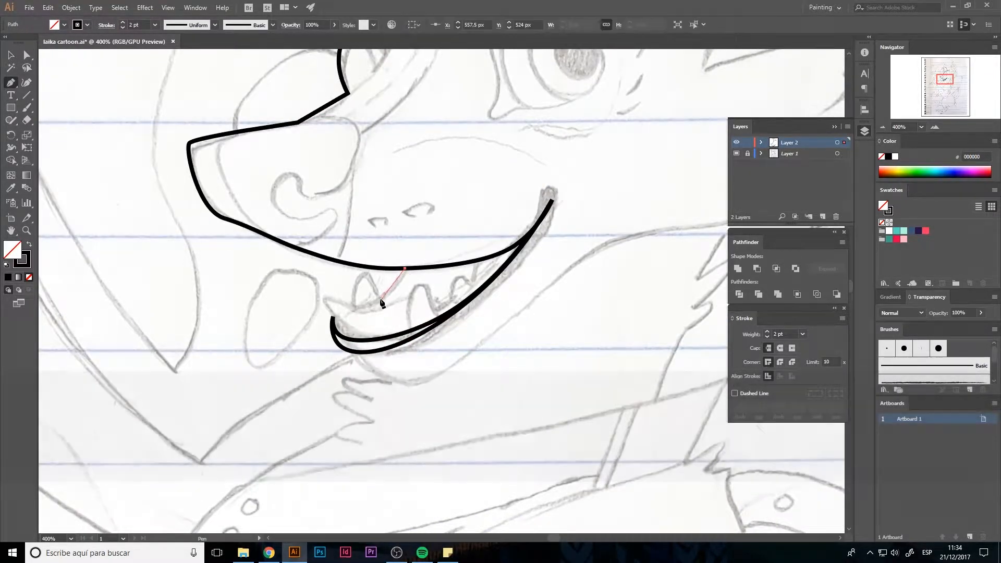
left_click_drag(324, 289, 289, 268)
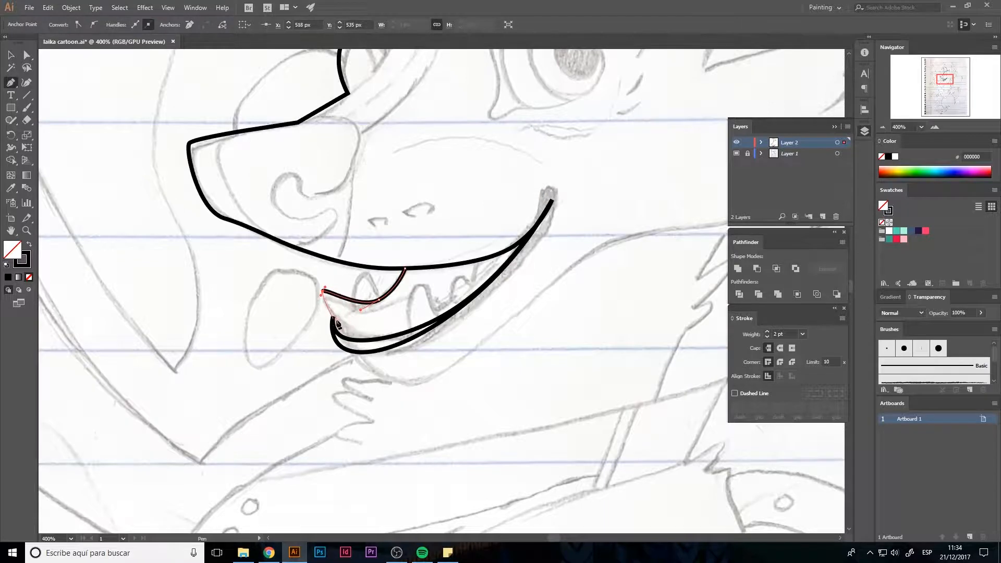
left_click_drag(342, 323, 398, 283)
left_click(374, 338)
key("ctrl+z")
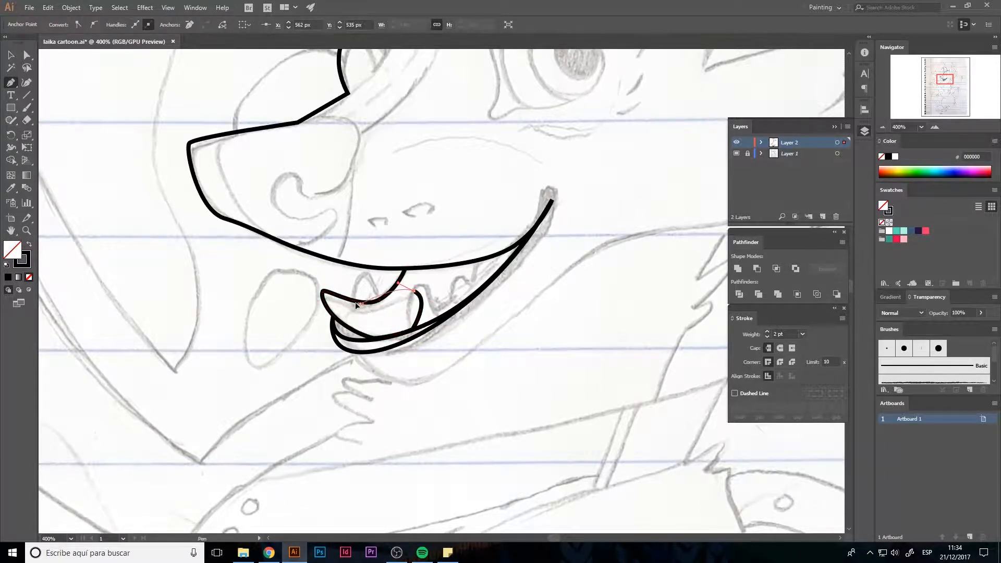
left_click(336, 298)
key("a")
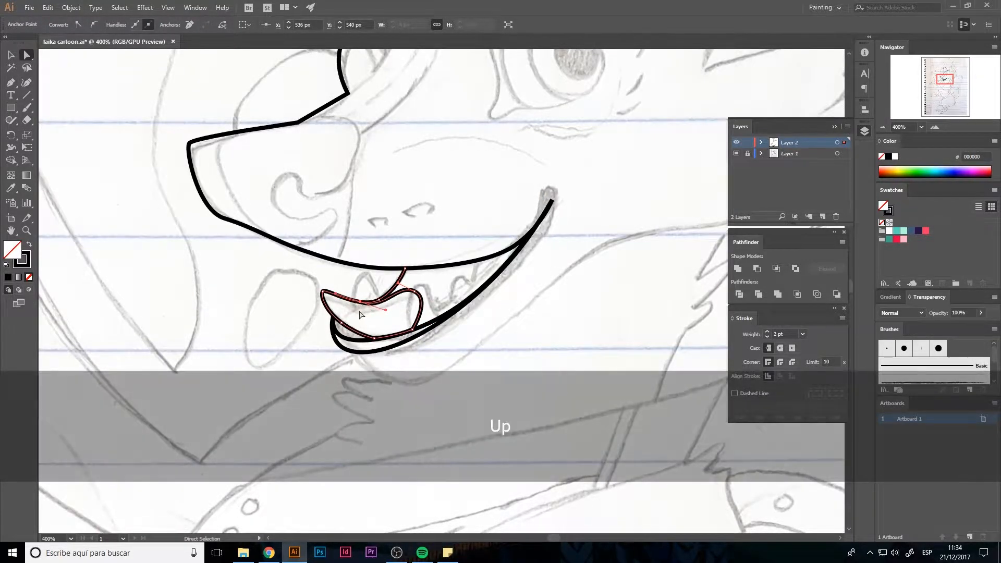
left_click(510, 322)
Step: Trace the row of teeth between the mouth corner and the tongue with the Pen tool, nudging the last anchor down
key("p")
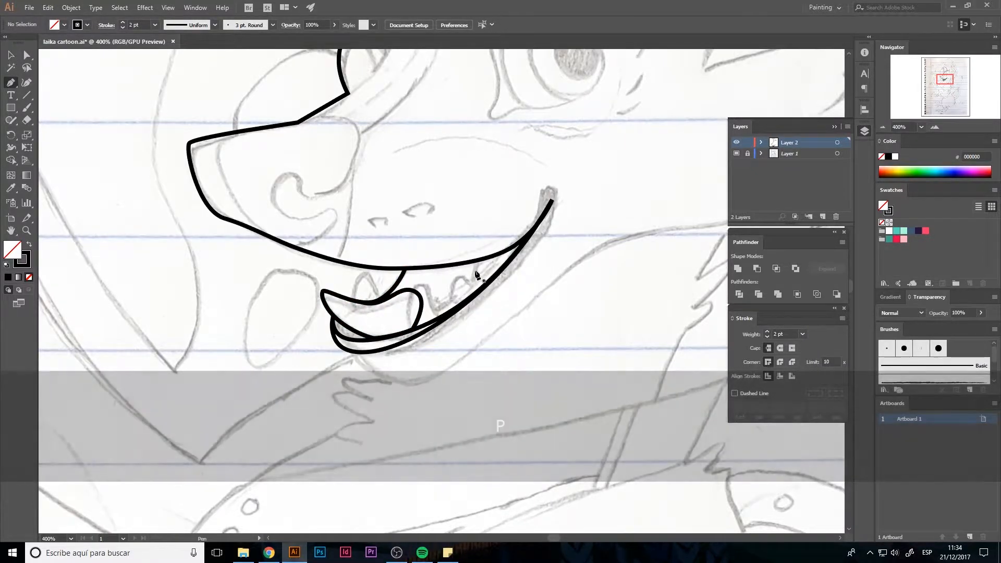
left_click_drag(481, 260, 478, 285)
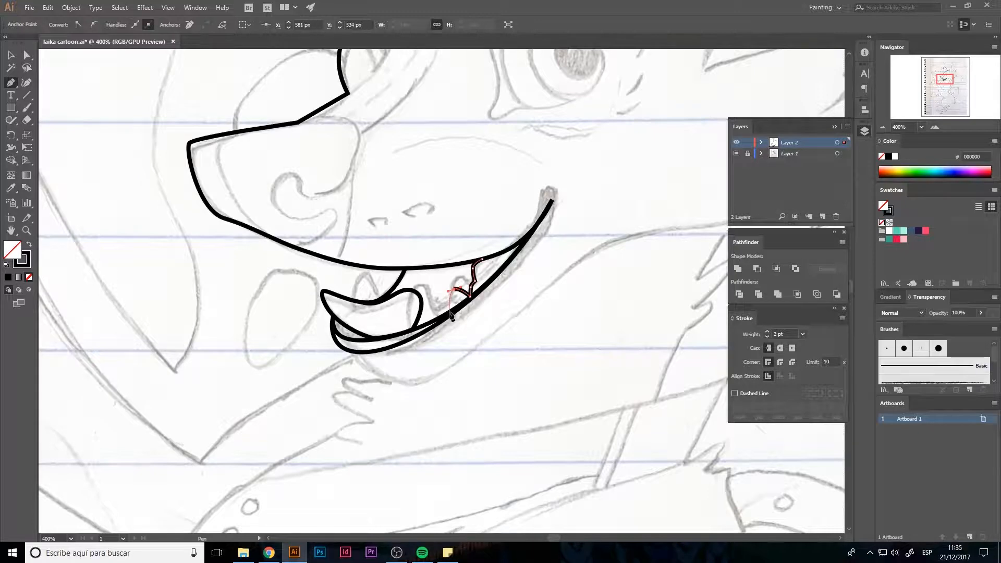
left_click_drag(427, 287, 422, 264)
left_click(411, 287)
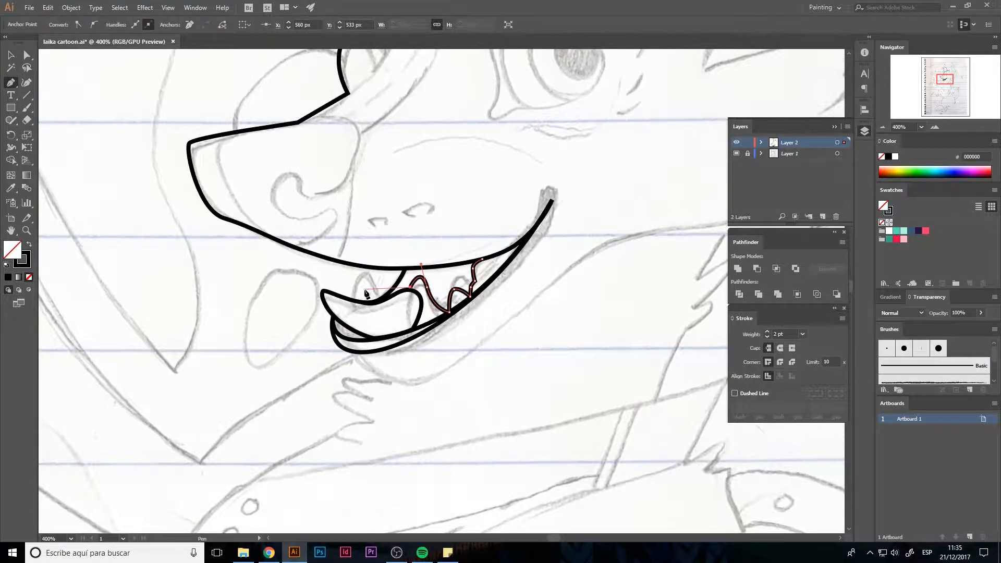
key("a")
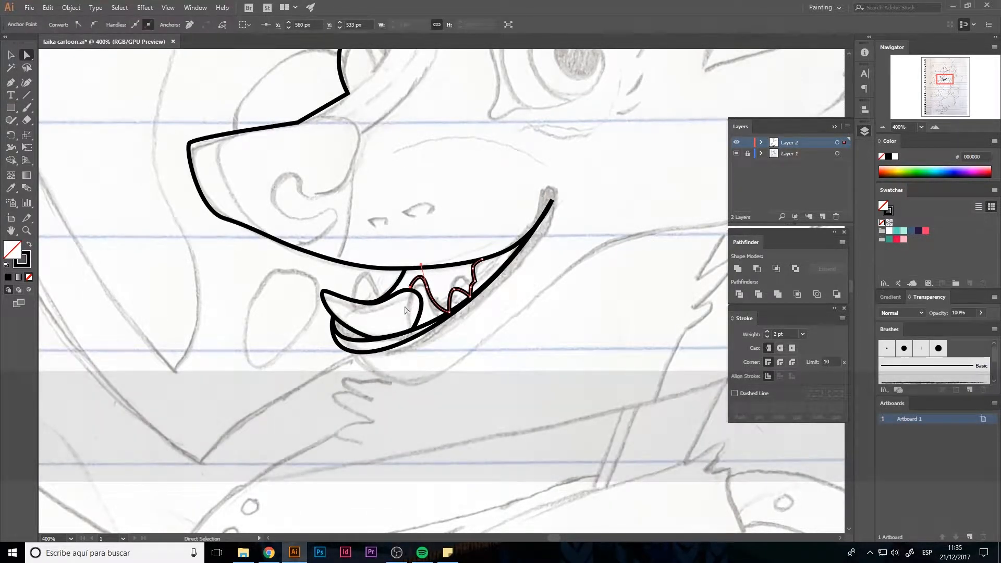
key("Down")
Step: Trace the small front tooth behind the tongue and the short line joining the upper lip to the middle tooth
key("p")
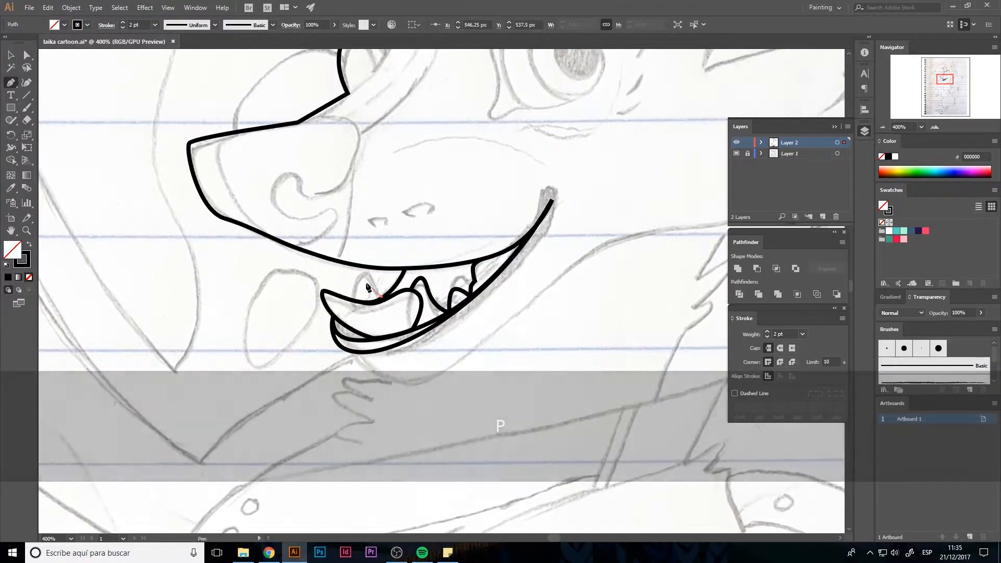
mouse_move(367, 285)
left_mouse_down()
mouse_move(365, 274)
mouse_move(353, 285)
left_mouse_up()
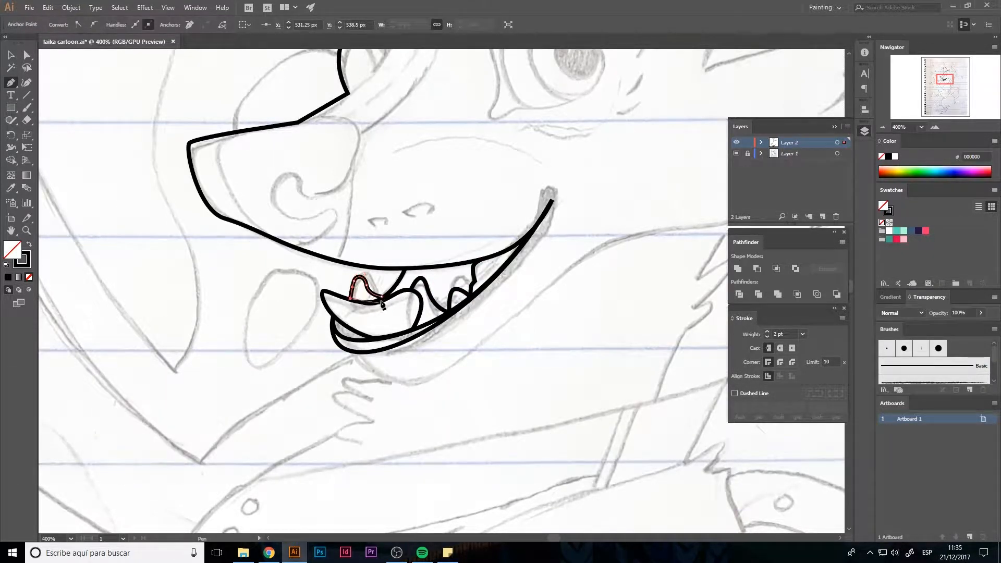
key("a")
key("Down")
left_click(540, 334)
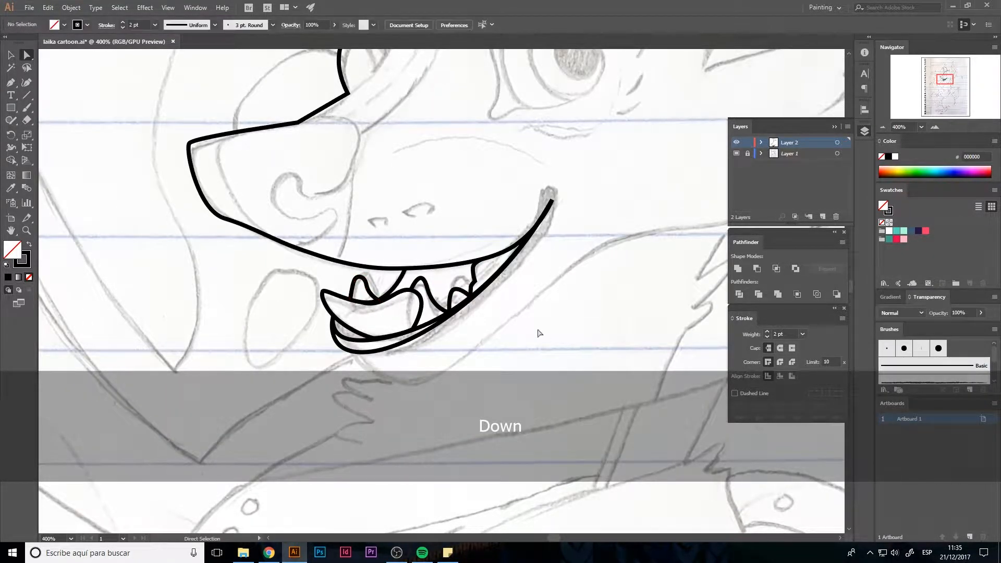
left_click_drag(451, 301, 457, 322)
key("p")
left_click(442, 287)
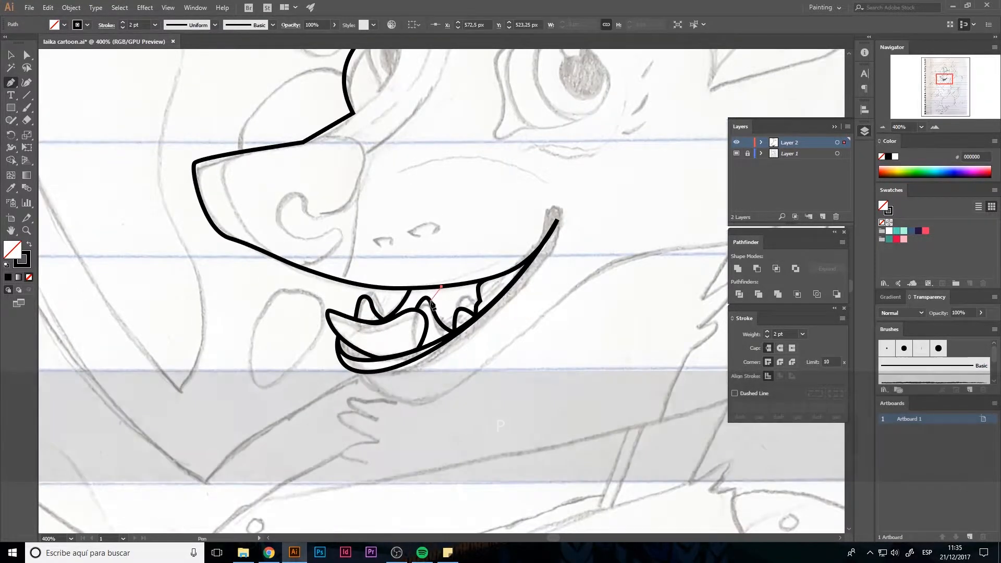
left_click(430, 301)
Step: Trace the rounded back edge of the nose and its curled nostril down to the upper lip line with the Pen tool
key("p")
mouse_move(322, 153)
left_mouse_down()
mouse_move(353, 204)
mouse_move(389, 196)
left_mouse_up()
left_click(334, 194)
left_click_drag(395, 207, 396, 221)
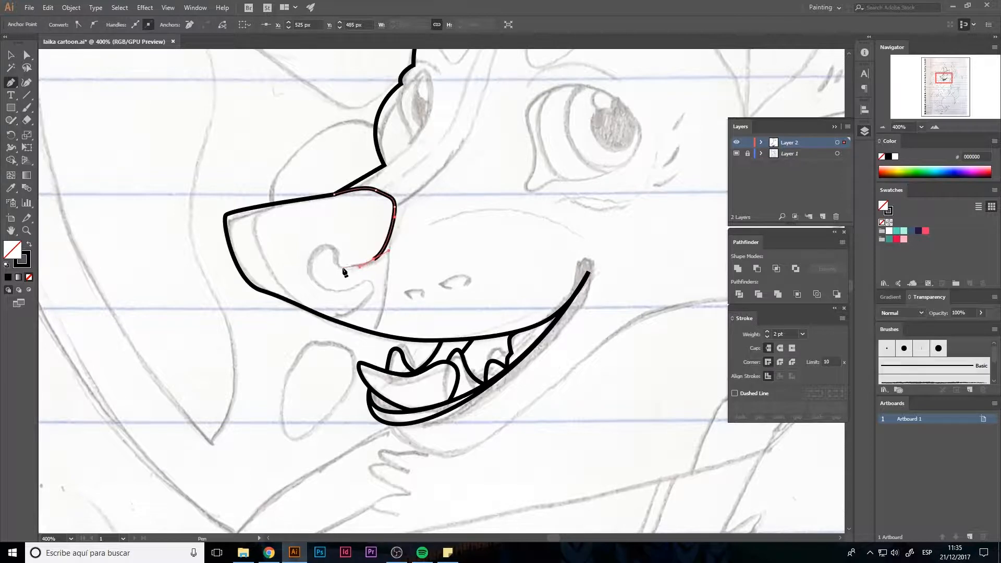
key("ctrl+z")
left_click_drag(344, 267, 288, 259)
key("ctrl+z")
key("ctrl+z")
left_click_drag(392, 213, 397, 254)
left_click_drag(338, 243, 324, 238)
left_click_drag(315, 273, 290, 298)
Step: Extend the nose path along the lip and up its front edge, adjusting the end anchor and handle to the sketch
left_click(294, 302)
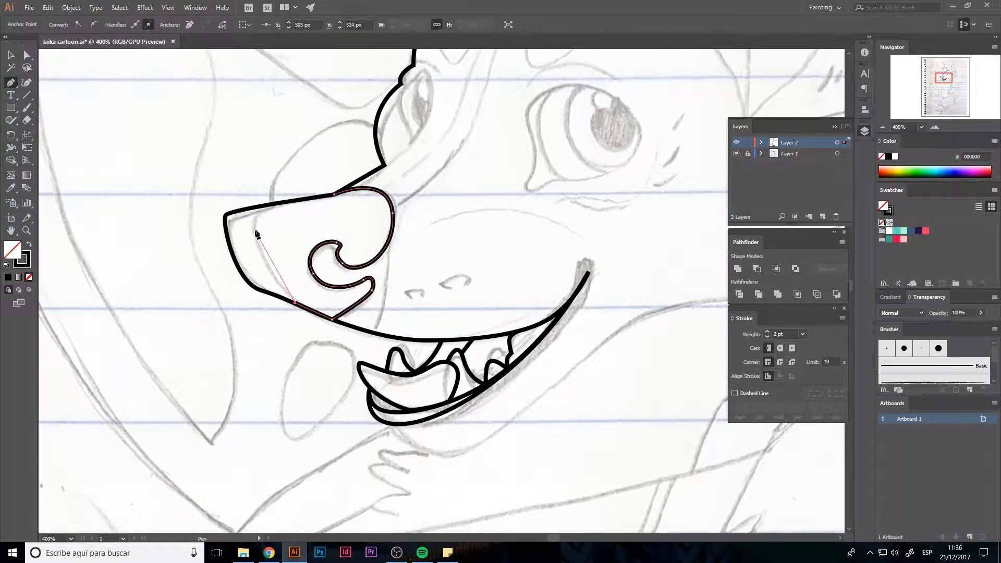
left_click_drag(257, 239, 253, 199)
key("a")
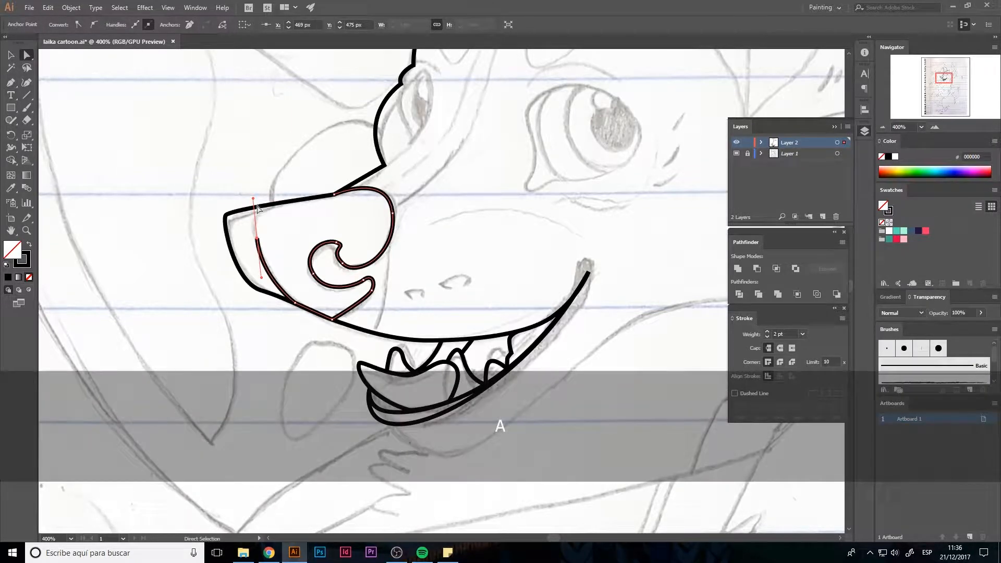
left_click_drag(257, 238, 255, 224)
left_click_drag(260, 263, 253, 268)
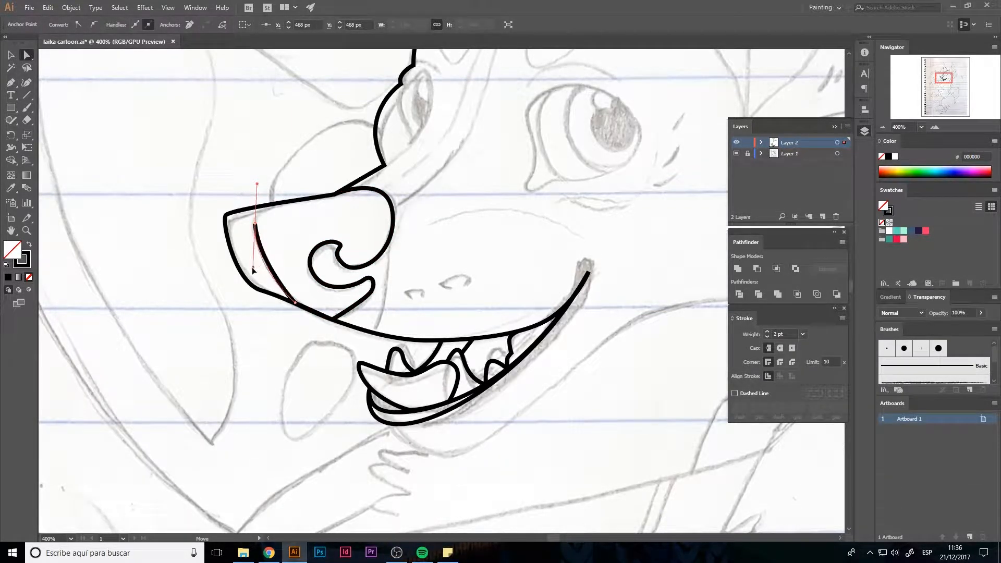
left_click(478, 214)
Step: Trace the closed, almond-shaped outline of the far eye with the Pen tool
key("space")
left_click_drag(515, 158, 412, 268)
key("p")
left_click(309, 262)
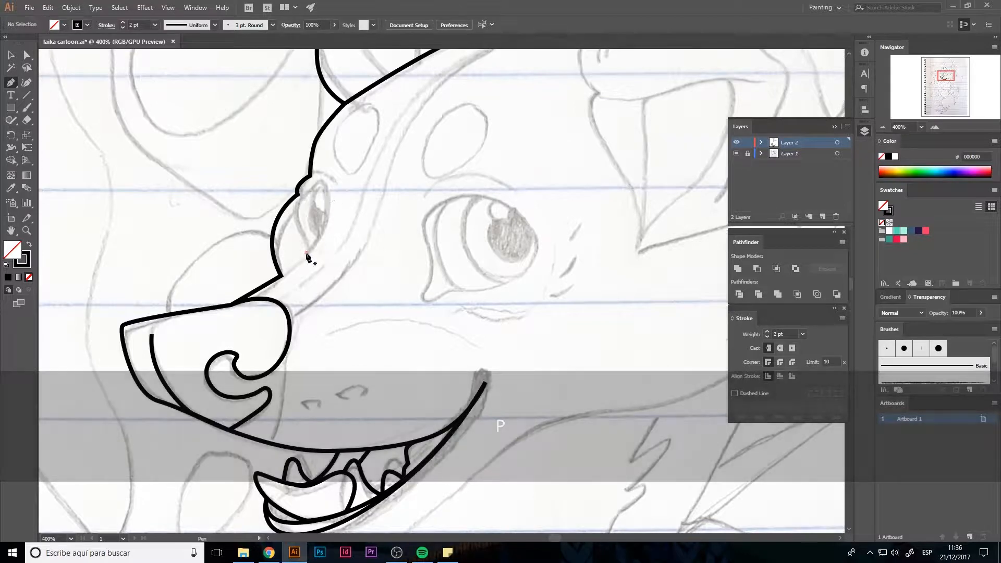
key("ctrl+z")
left_click(306, 255)
left_click_drag(327, 217, 302, 197)
key("ctrl+z")
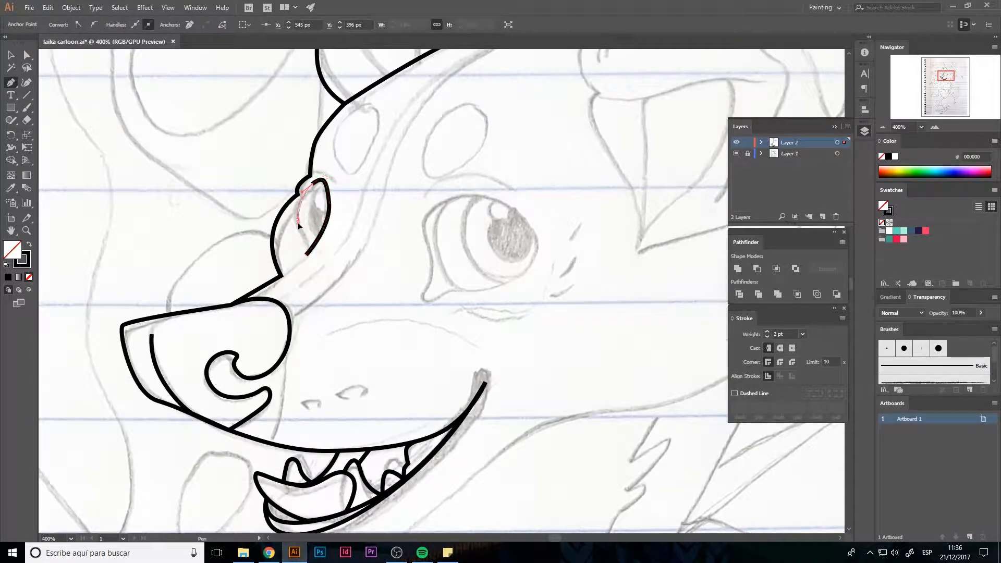
left_click(308, 254)
Step: Nudge the lower tip anchor of the far eye up and to the right
key("a")
key("Up")
key("Right")
key("Up")
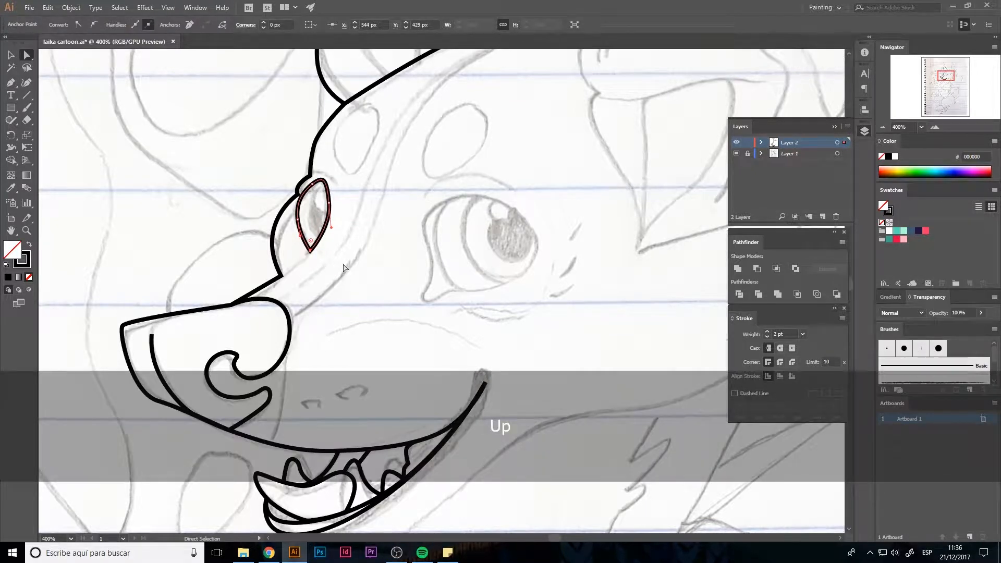
left_click(340, 267)
Step: Trace the closed outline of the near eye, including its pointed inner corner, with the Pen tool
key("p")
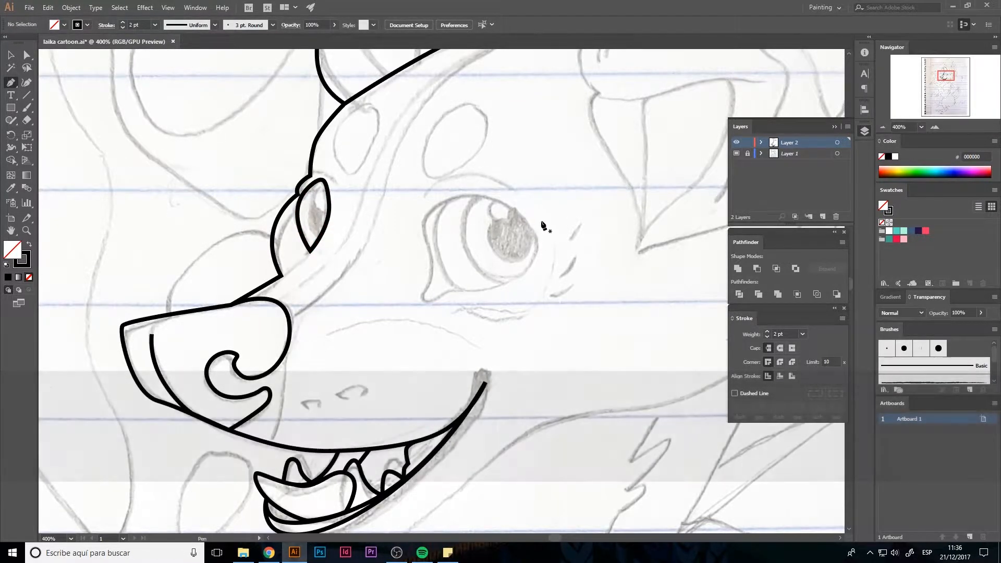
left_click(542, 225)
left_click_drag(425, 199, 438, 300)
left_click(451, 287)
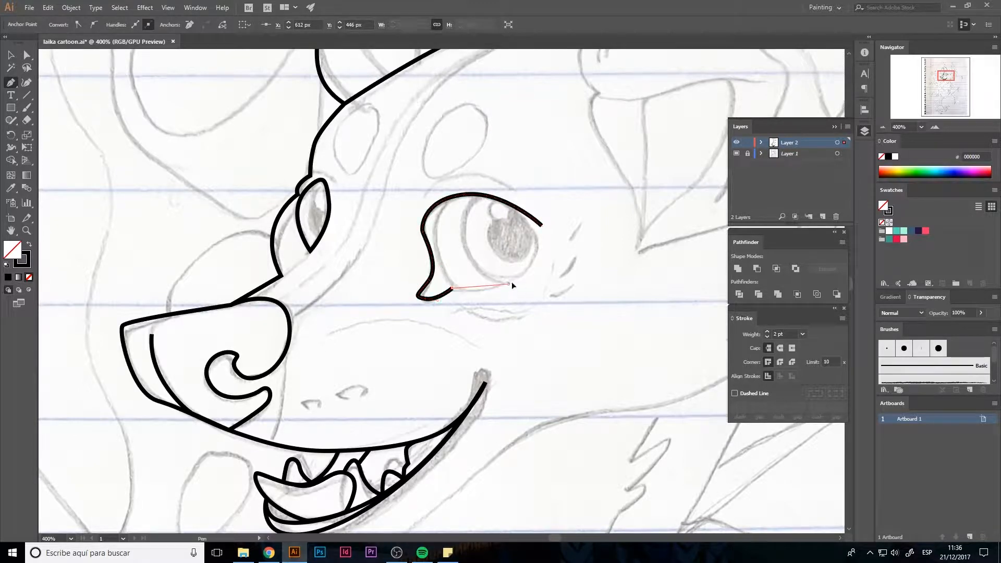
left_click_drag(510, 284, 531, 267)
left_click(542, 226)
Step: Trace the curved iris edge inside the near eye and nudge both end anchors onto the eye outline
left_click_drag(481, 196, 465, 258)
left_click_drag(505, 283, 521, 283)
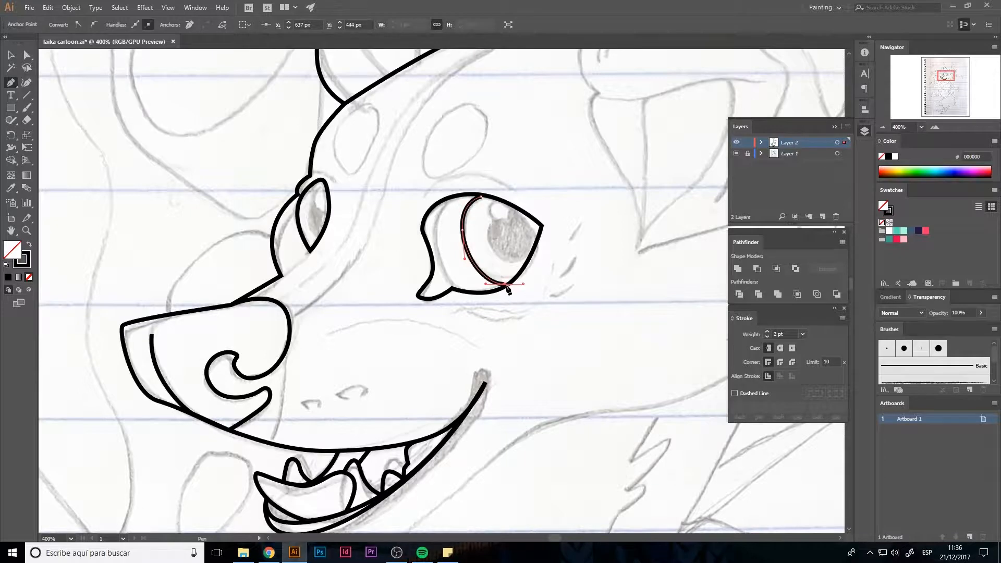
key("a")
key("Down")
key("Right")
left_click(514, 309)
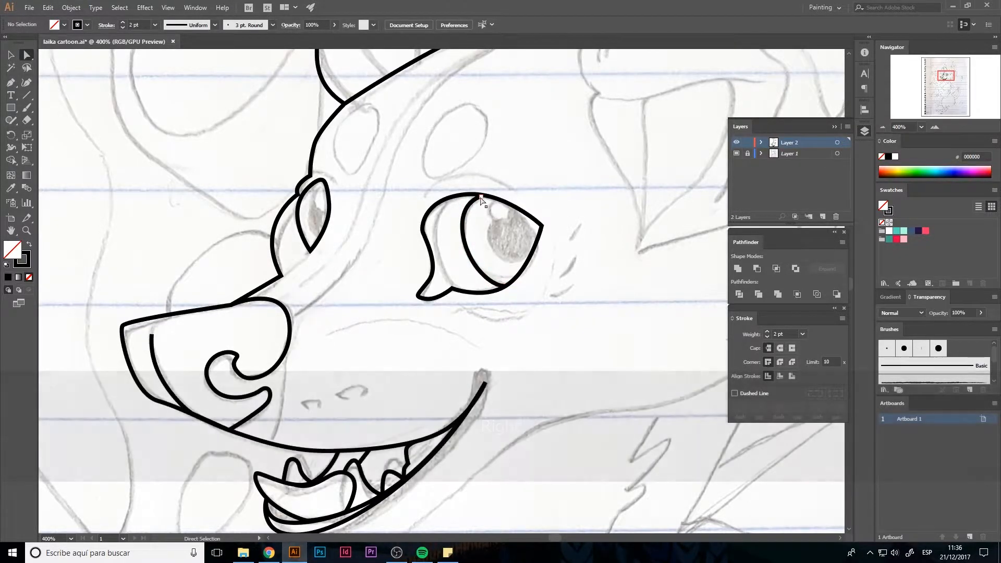
left_click(482, 198)
key("Up")
key("Right")
left_click(484, 201)
Step: Trace the near eye's pupil as a closed shape following the upper and outer eye outline
key("p")
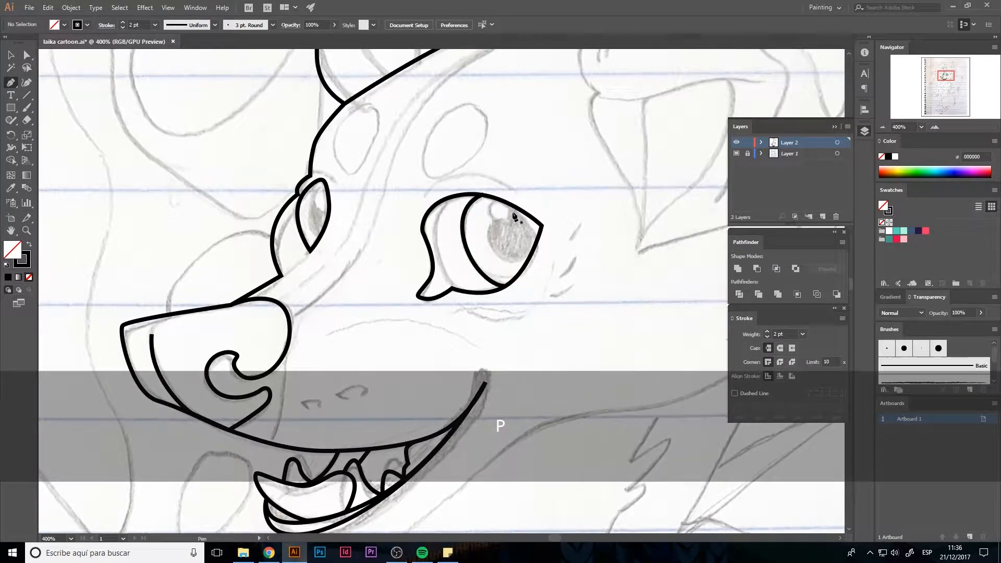
left_click(510, 208)
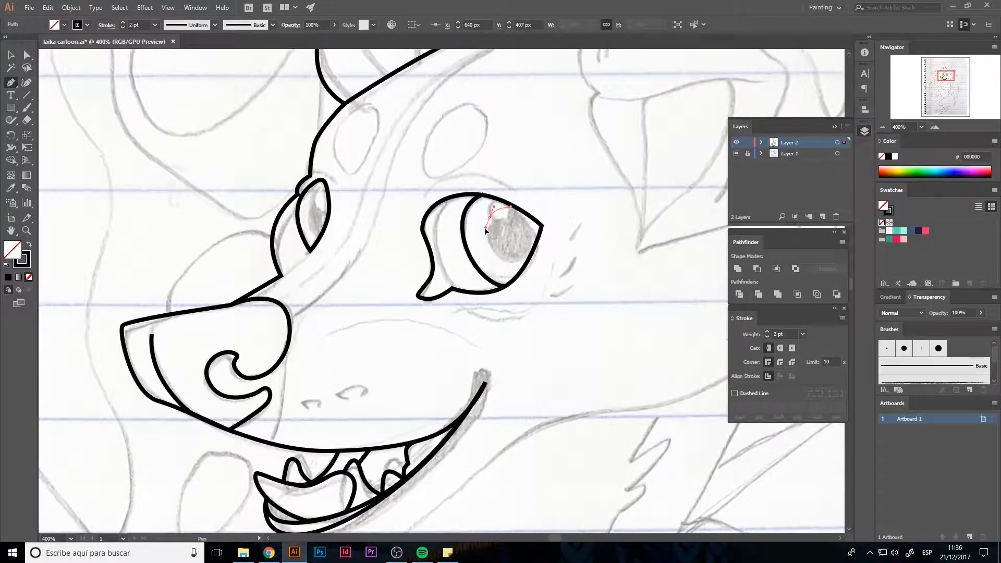
left_click_drag(486, 229, 515, 269)
left_click(525, 263)
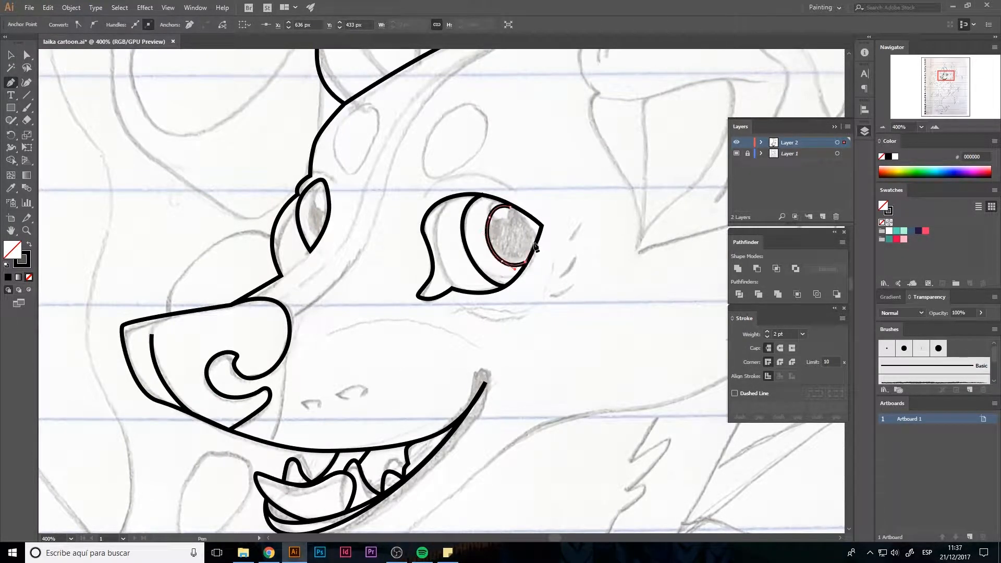
left_click_drag(531, 220, 531, 217)
left_click(511, 208)
key("a")
left_click(499, 231)
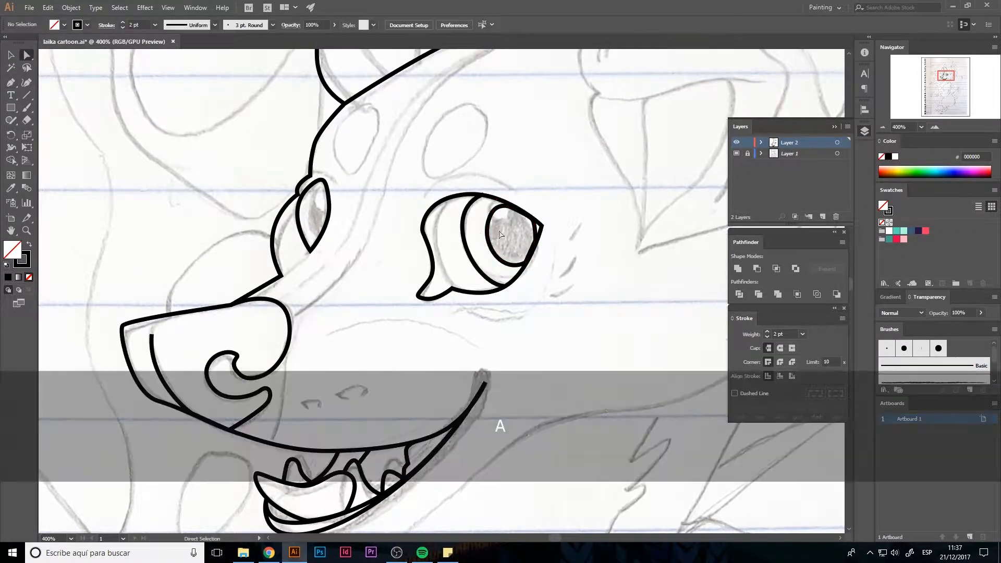
Step: Draw the curved line from the upper to the lower lid near the inner corner of the near eye
key("p")
left_click(447, 199)
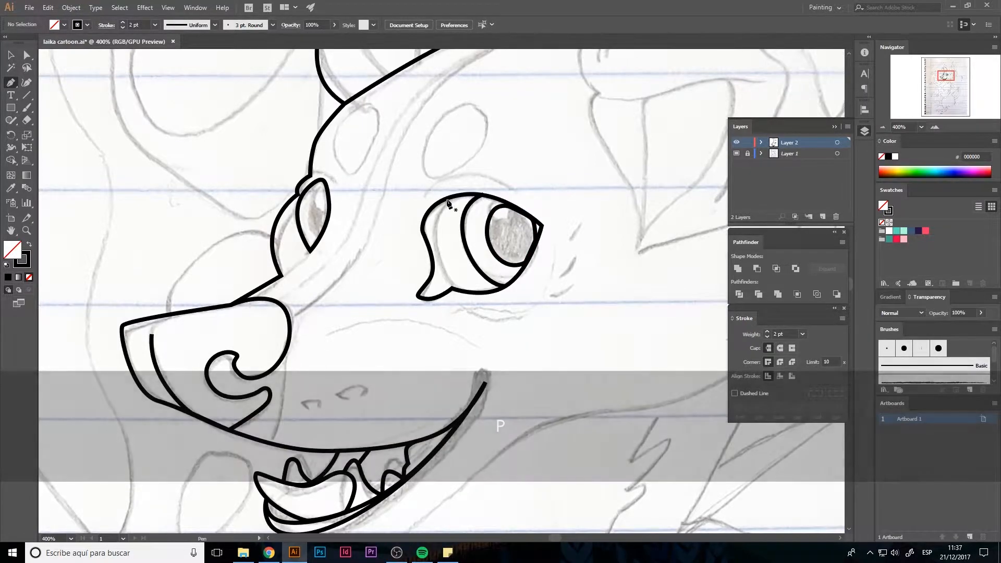
left_click_drag(447, 289, 458, 290)
Step: Trace the iris curve and the smaller pupil curve inside the far eye with the Pen tool
key("p")
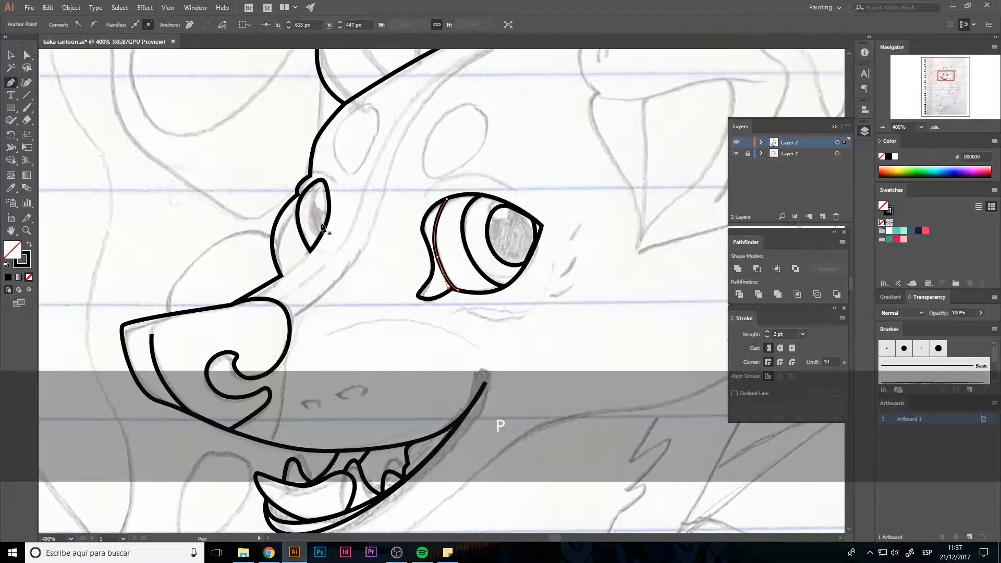
left_click(326, 184)
left_click_drag(310, 199, 302, 215)
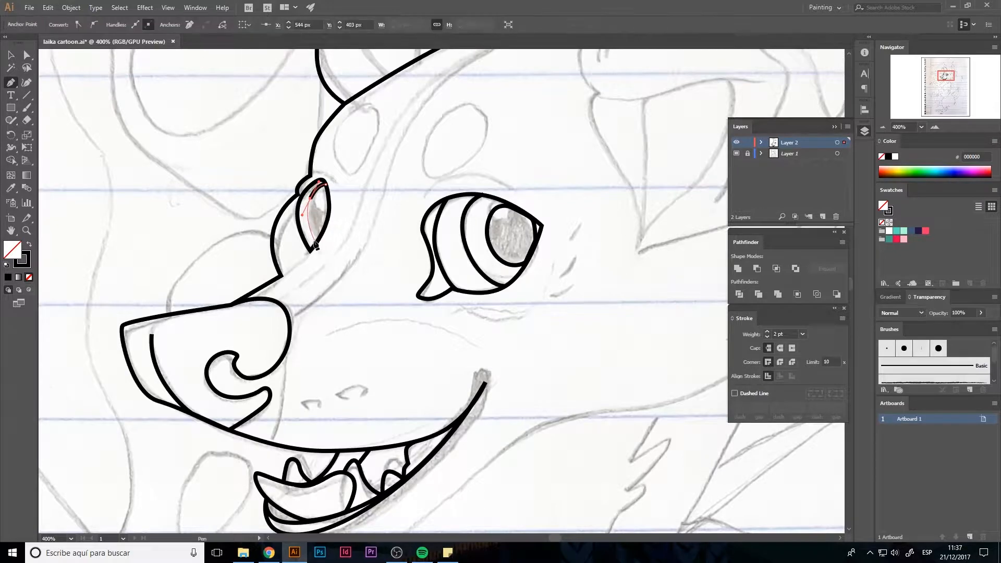
key("i")
key("p")
left_click(328, 194)
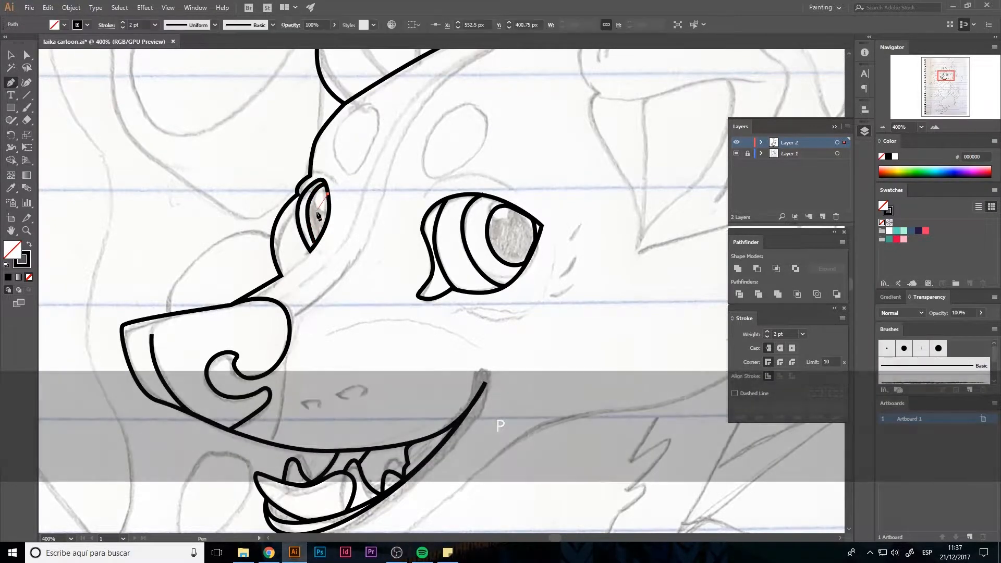
left_click_drag(318, 212, 316, 224)
left_click(323, 233)
key("a")
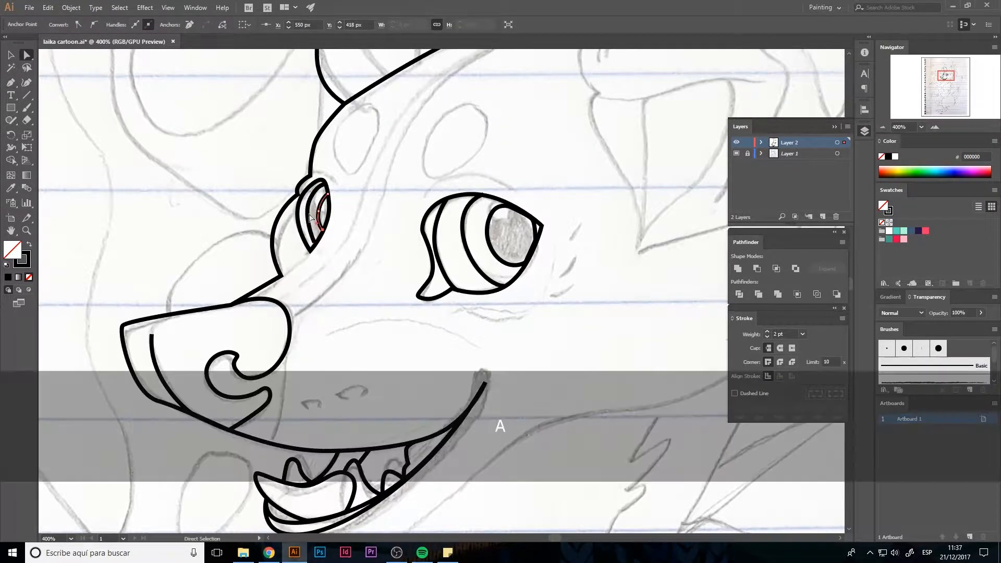
Step: Nudge the lower end anchor of the far eye's iris curve slightly right toward the eye outline
key("v")
left_click(368, 217)
key("a")
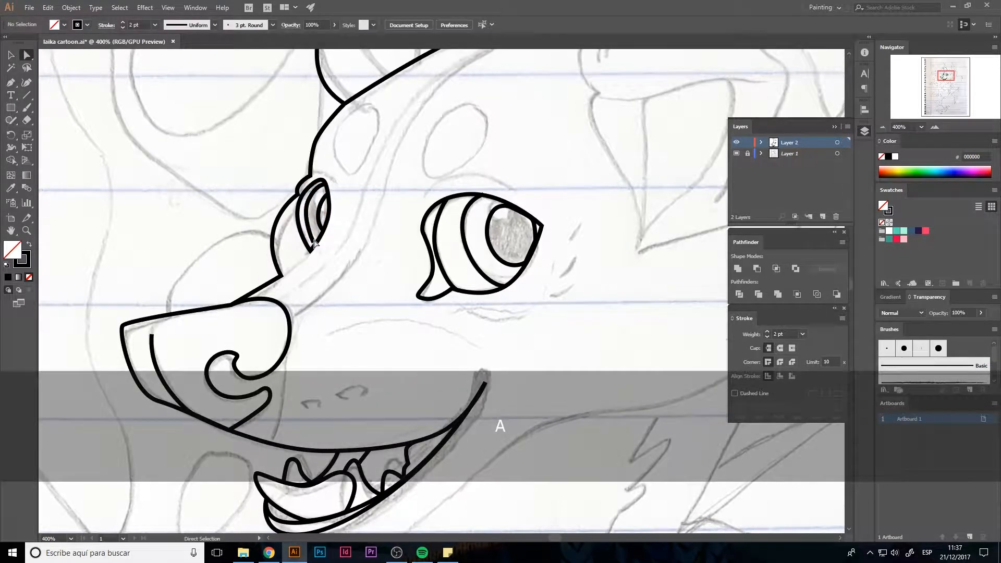
left_click(314, 242)
key("Right")
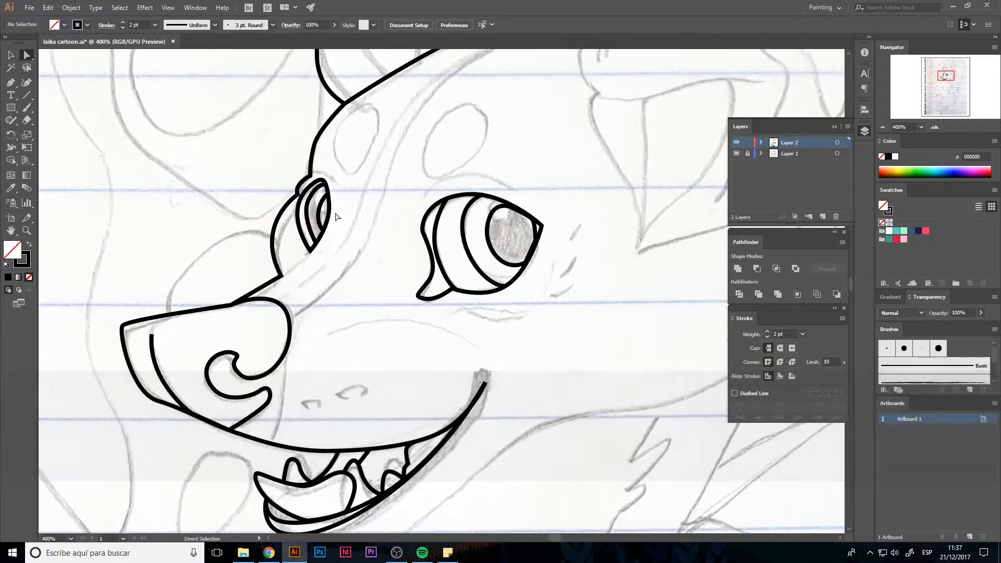
Step: Trace the curved lid crease above the near eye with the Pen tool and fine-tune its outer end anchor
key("p")
left_click(423, 194)
left_click_drag(462, 173, 576, 230)
key("ctrl+z")
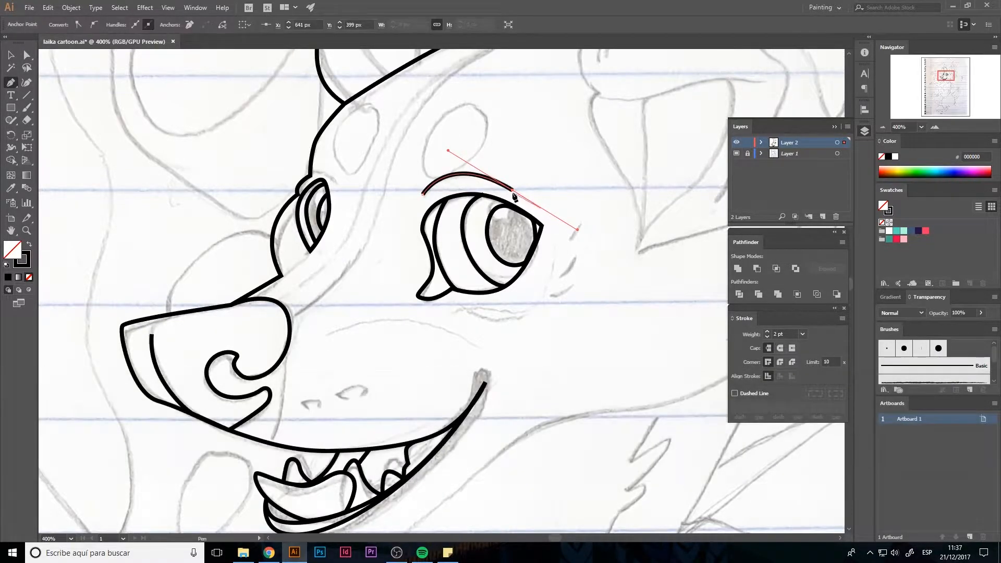
key("a")
left_click_drag(514, 190, 515, 193)
left_click(349, 200)
Step: Trace the short curved lid crease above the far eye with the Pen tool
key("p")
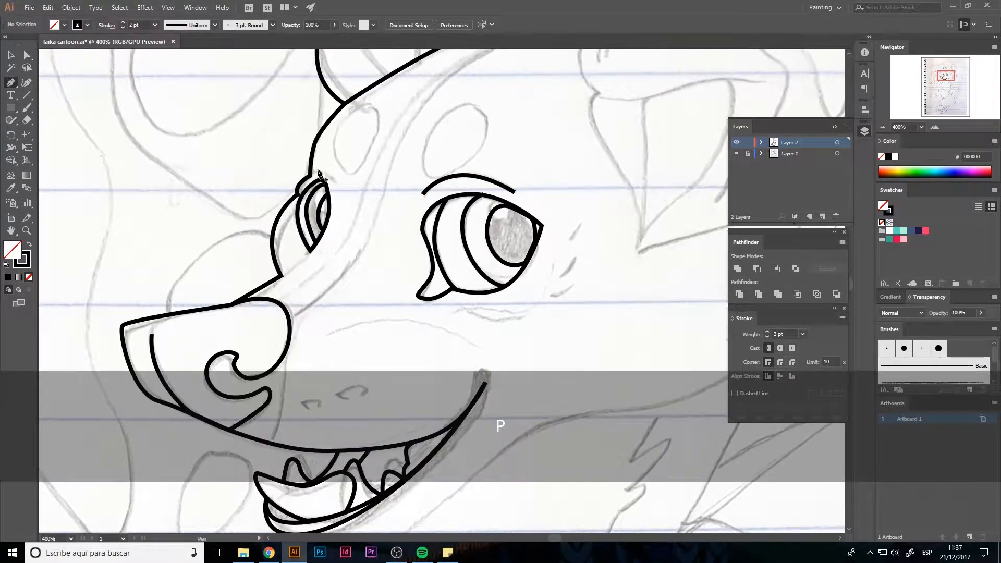
left_click(317, 170)
left_click_drag(337, 178, 340, 193)
key("v")
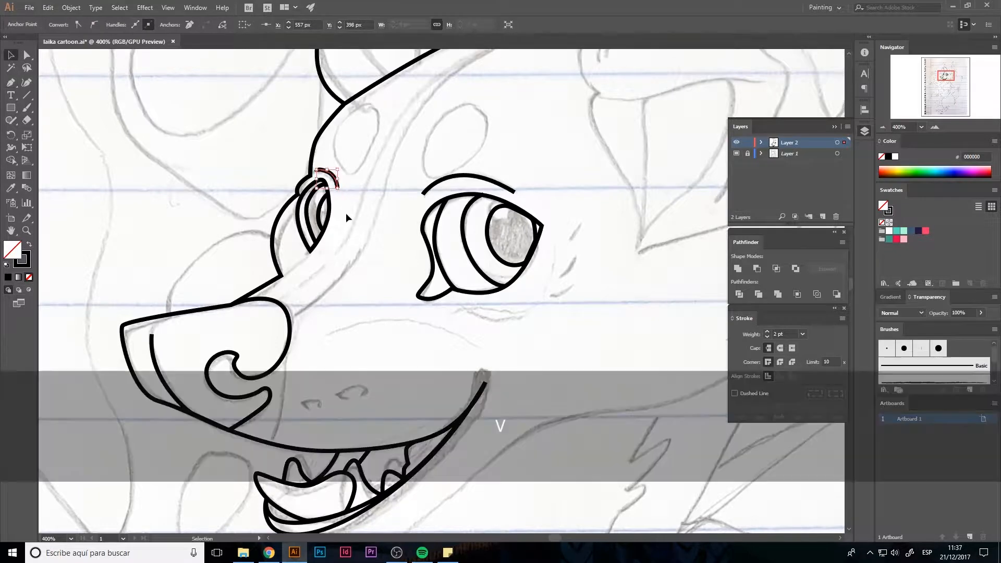
left_click(345, 213)
Step: Trace the brow spot above the near eye as a closed rounded shape with a pointed lower corner
left_click_drag(401, 177, 371, 214)
key("p")
left_click(434, 140)
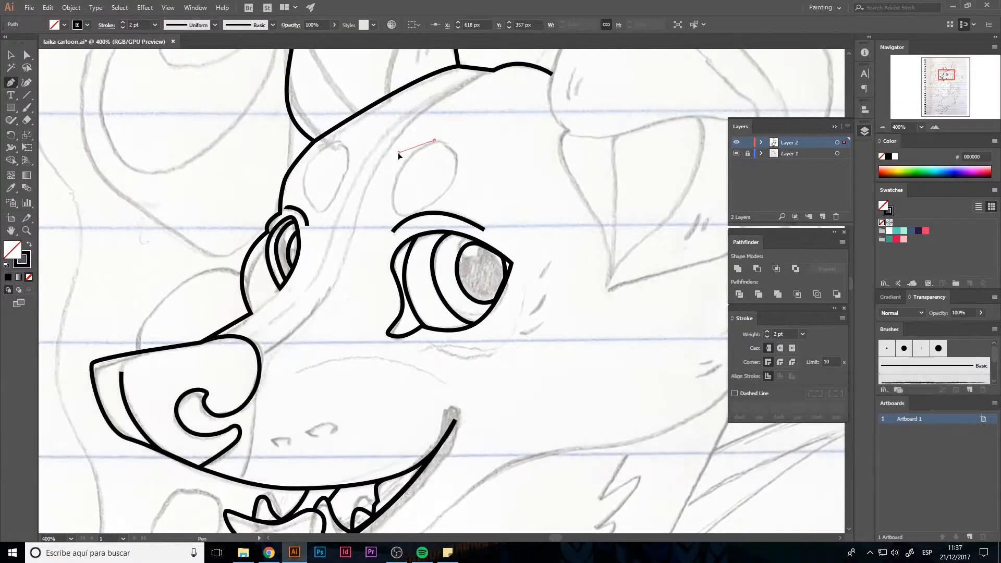
mouse_move(400, 152)
left_mouse_down()
mouse_move(391, 163)
mouse_move(406, 142)
left_mouse_up()
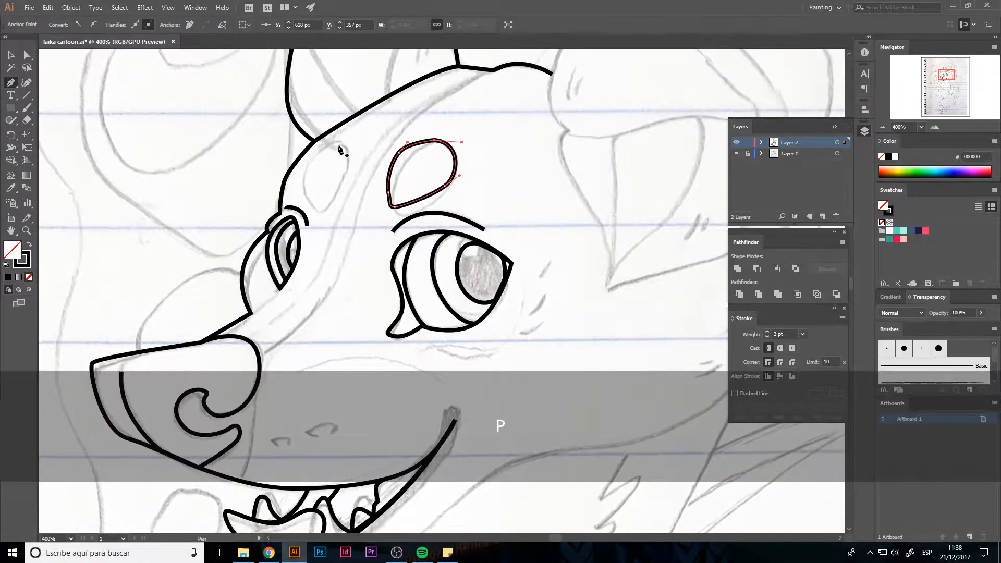
Step: Trace the brow spot above the far eye as a closed teardrop shape with the Pen tool
left_click(337, 142)
left_click_drag(310, 154, 303, 164)
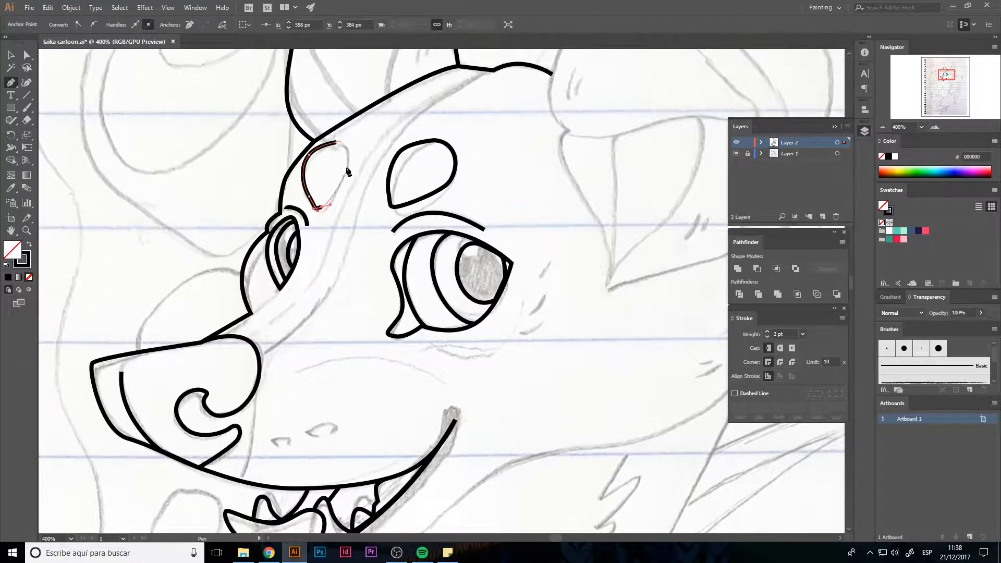
key("ctrl+z")
left_click_drag(330, 203, 344, 183)
left_click_drag(336, 142, 313, 138)
key("a")
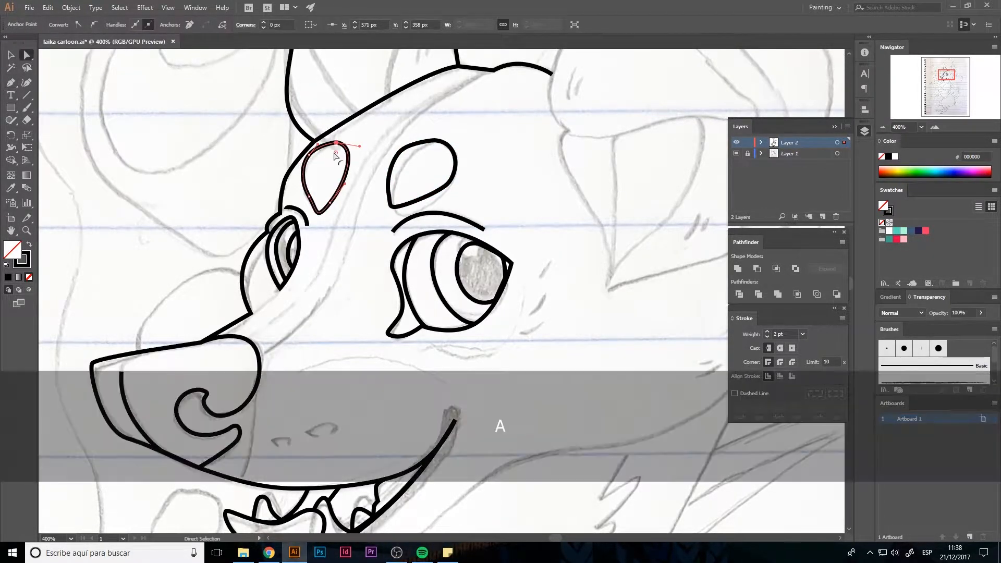
left_click(378, 125)
Step: Adjust the lower corner of the brow spot above the near eye with direct selection
mouse_move(391, 208)
left_mouse_down()
mouse_move(396, 189)
mouse_move(402, 193)
left_mouse_up()
left_click(395, 186)
key("s")
key("a")
left_click(471, 159)
Step: Trace the near edge of the face stripe from the forehead past the nose down to the mouth line
left_click_drag(472, 160, 456, 183)
key("p")
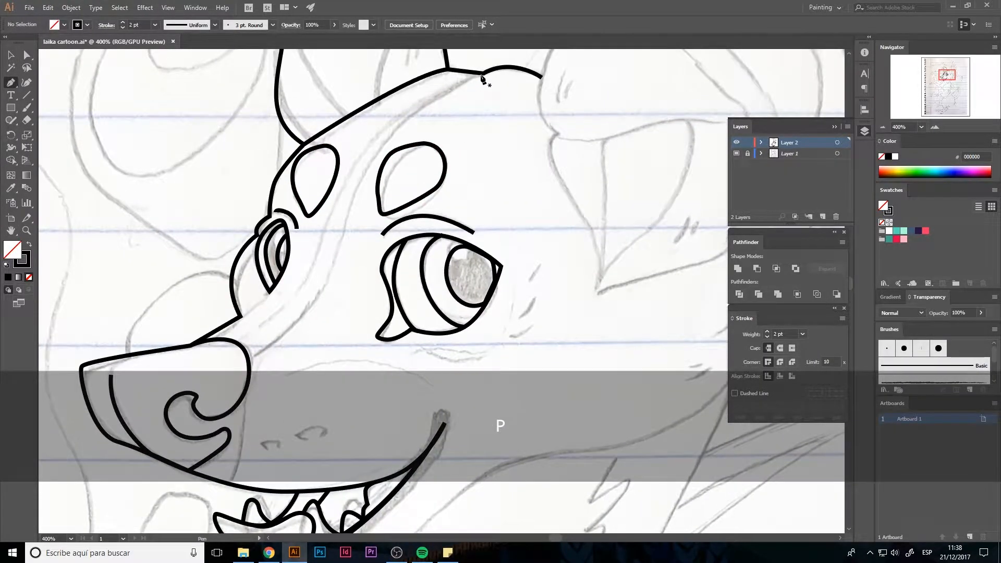
left_click(482, 73)
left_click_drag(376, 151, 357, 193)
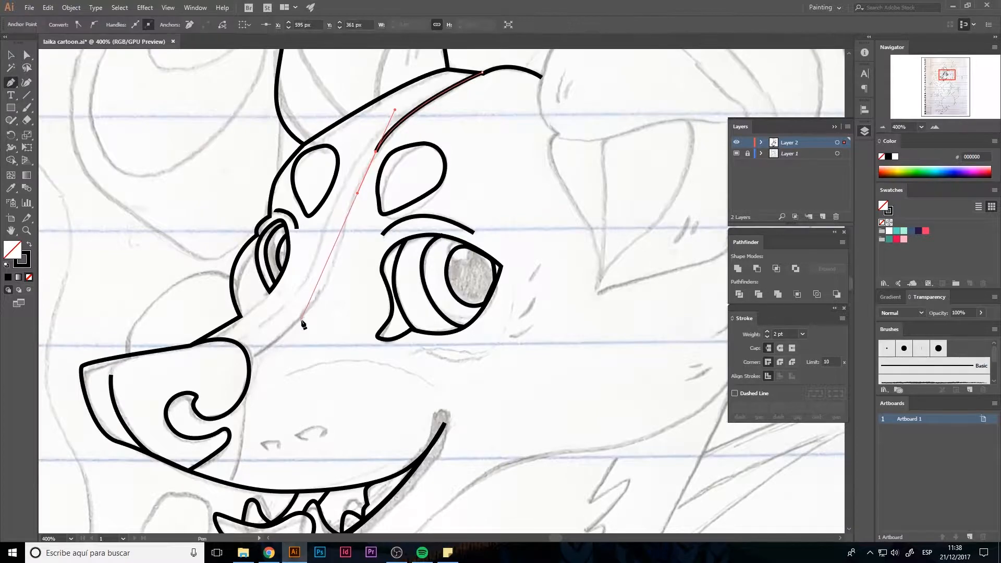
left_click_drag(280, 337, 282, 338)
left_click_drag(268, 343, 260, 353)
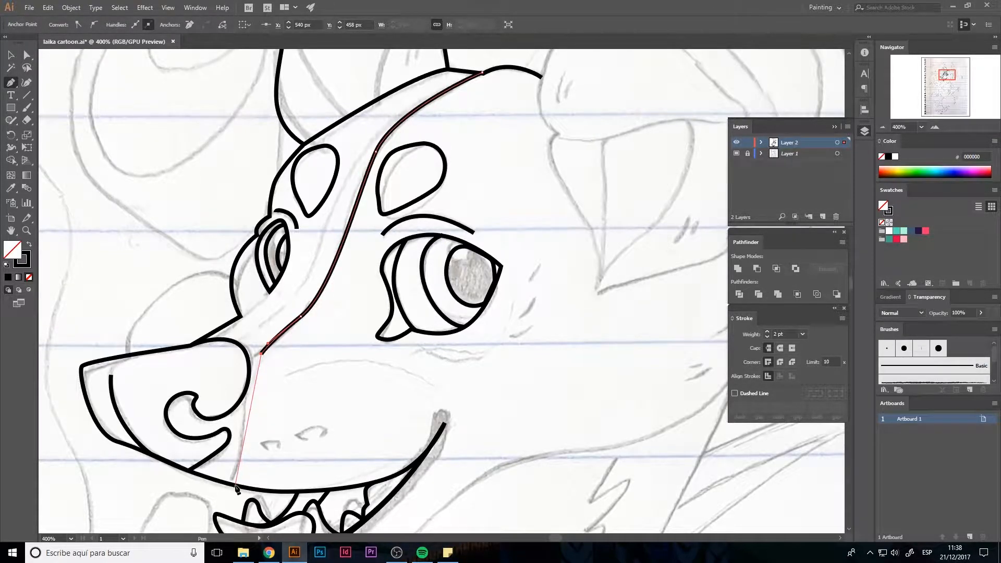
left_click_drag(236, 488, 217, 513)
key("space")
Step: Trace the far edge of the face stripe from the top of the nose up toward the forehead
key("p")
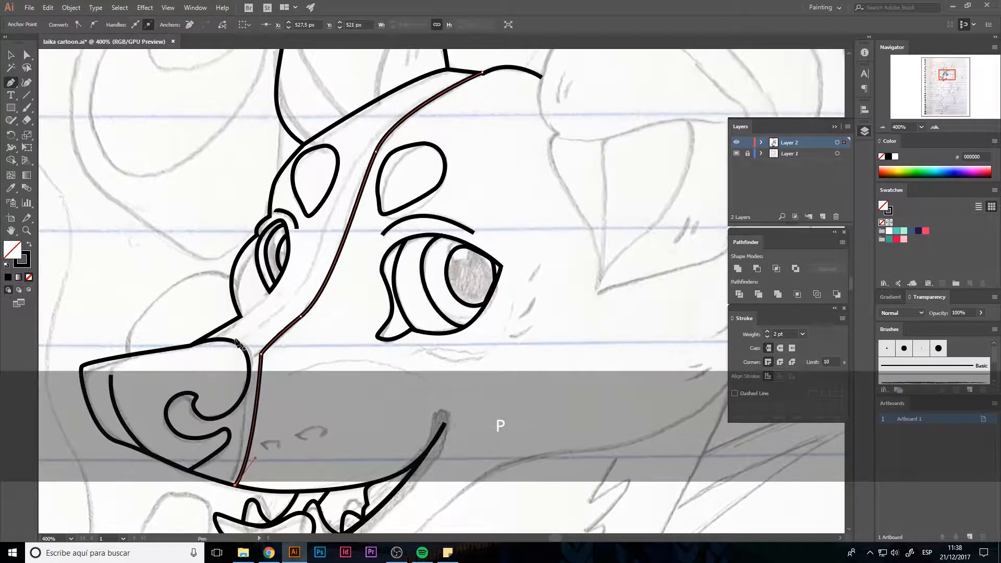
left_click(233, 340)
left_click_drag(303, 287, 315, 258)
left_click_drag(349, 179, 358, 162)
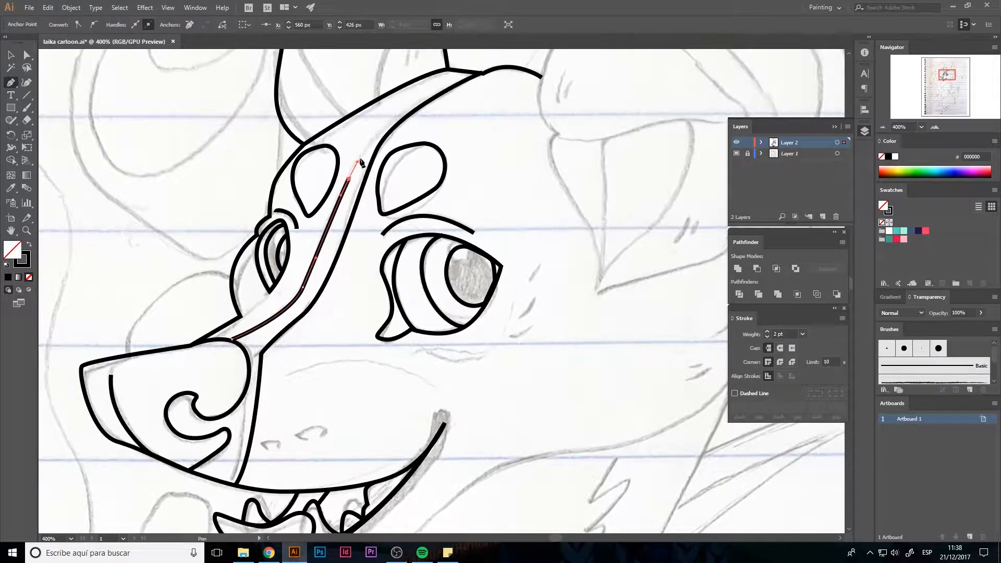
Step: Nudge both end anchors of the stripe's far edge onto the near stripe edge and the nose outline
key("a")
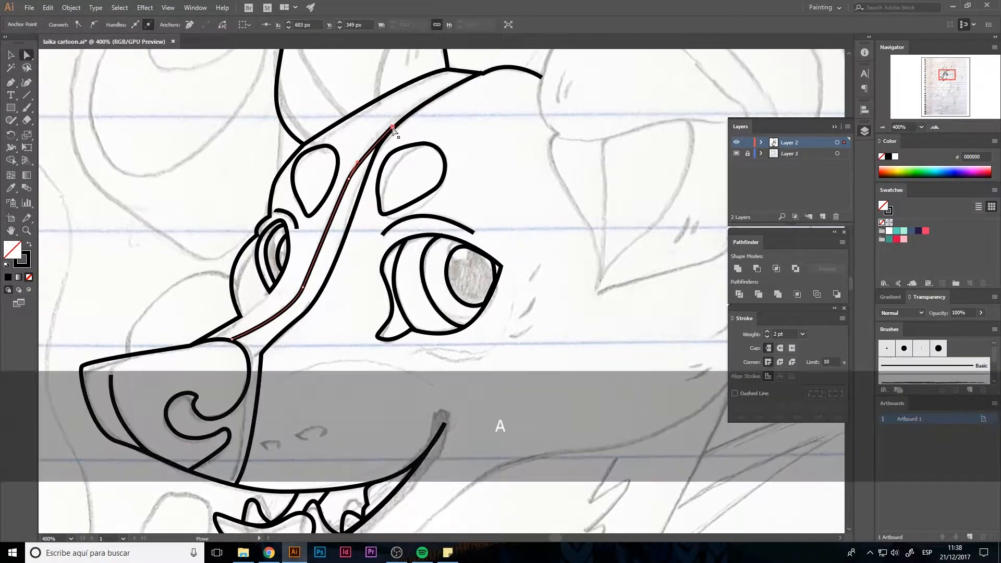
key("Right")
left_click(234, 340)
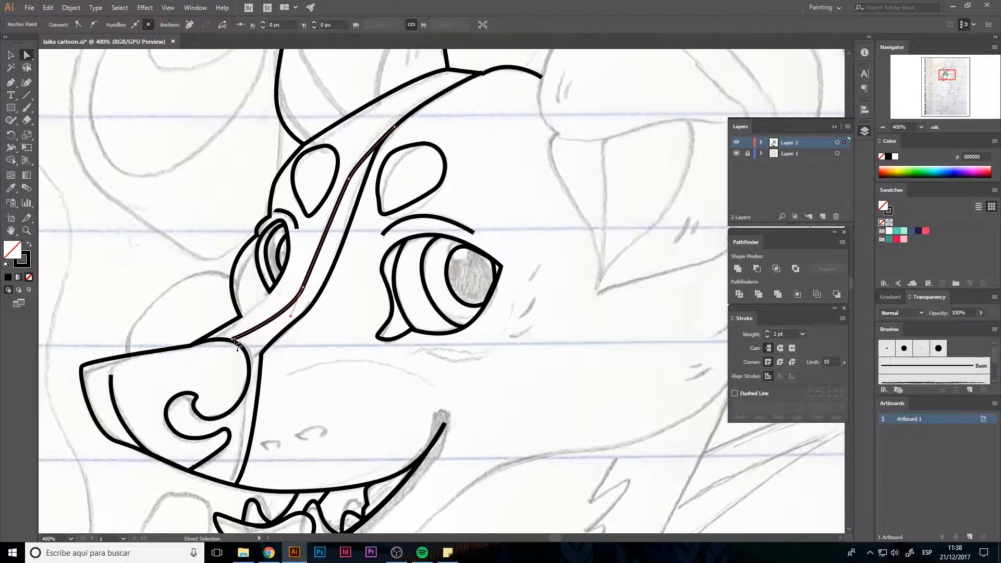
key("Left")
key("Down")
key("Up")
left_click(484, 318)
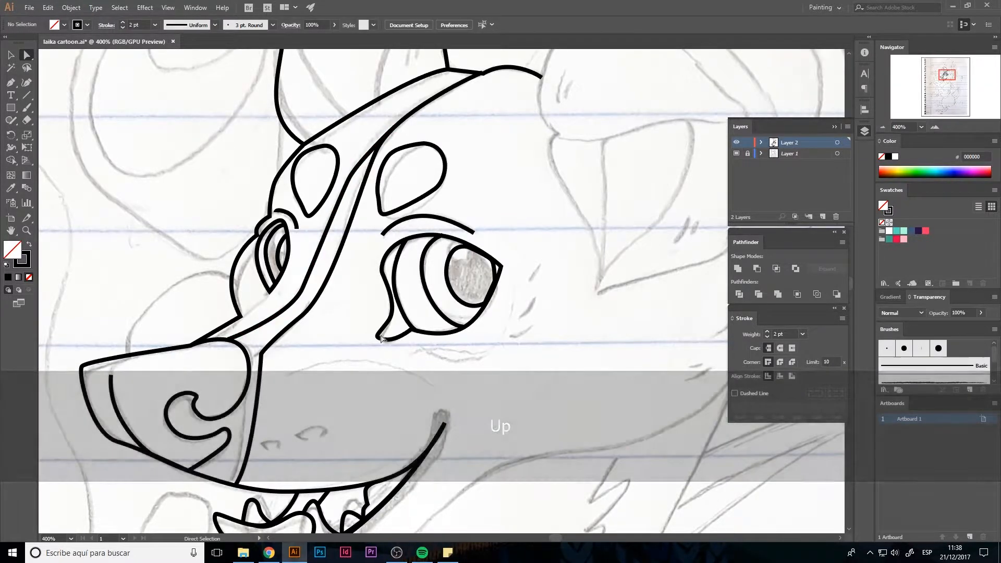
Step: Trace the wavy line beneath the near eye, curving up toward its outer corner
key("space")
left_click_drag(338, 343, 267, 288)
key("p")
left_click(337, 298)
left_click_drag(354, 294, 423, 294)
key("Return")
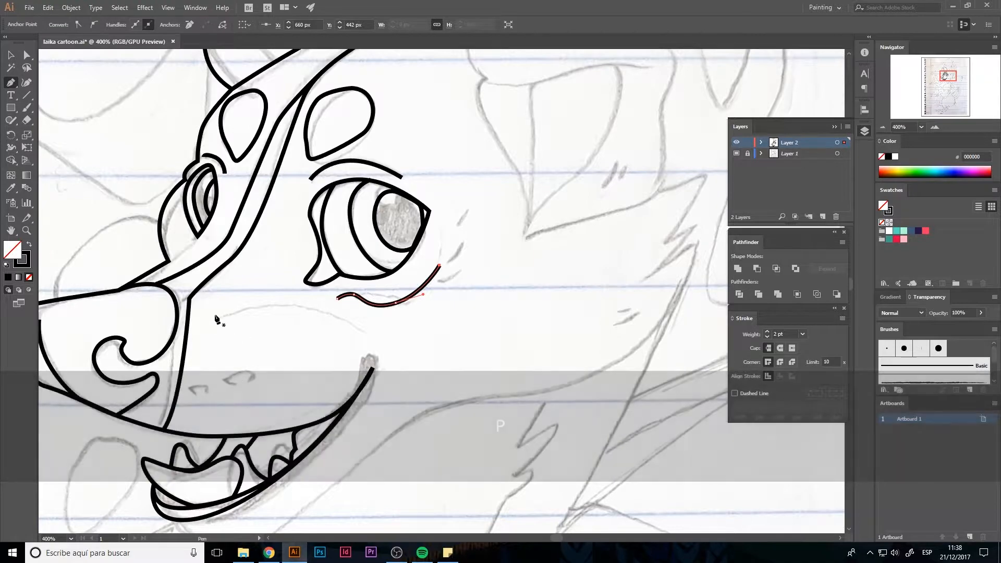
Step: Trace the shallow arched cheek line above the smile with the Pen tool
left_click(214, 315)
left_click_drag(306, 303, 307, 303)
left_click(345, 322)
Step: Draw three small hooked whisker marks on the muzzle between the cheek line and the mouth
key("p")
left_click(238, 384)
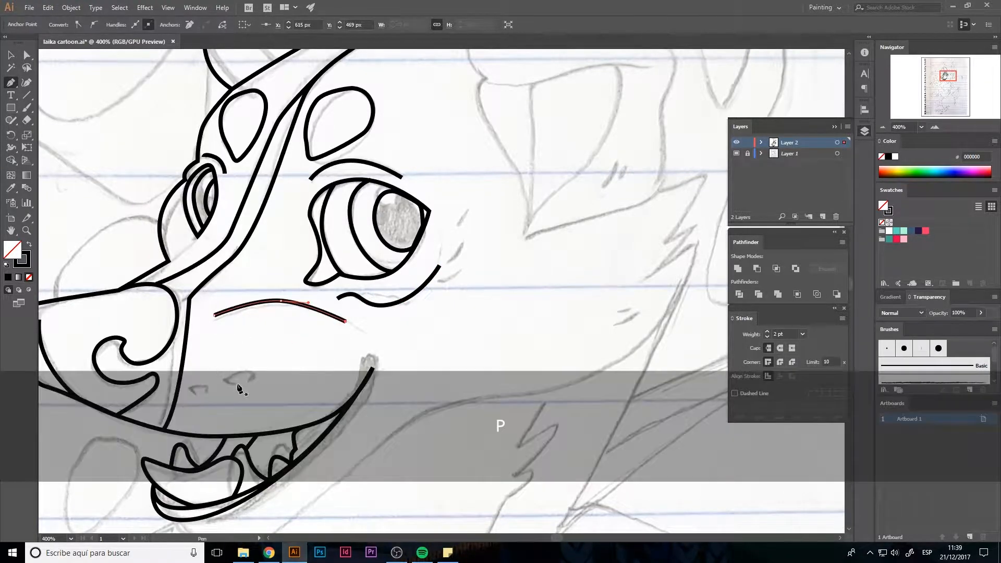
left_click(221, 379)
left_click_drag(246, 371, 298, 342)
key("Return")
left_click(267, 361)
key("Return")
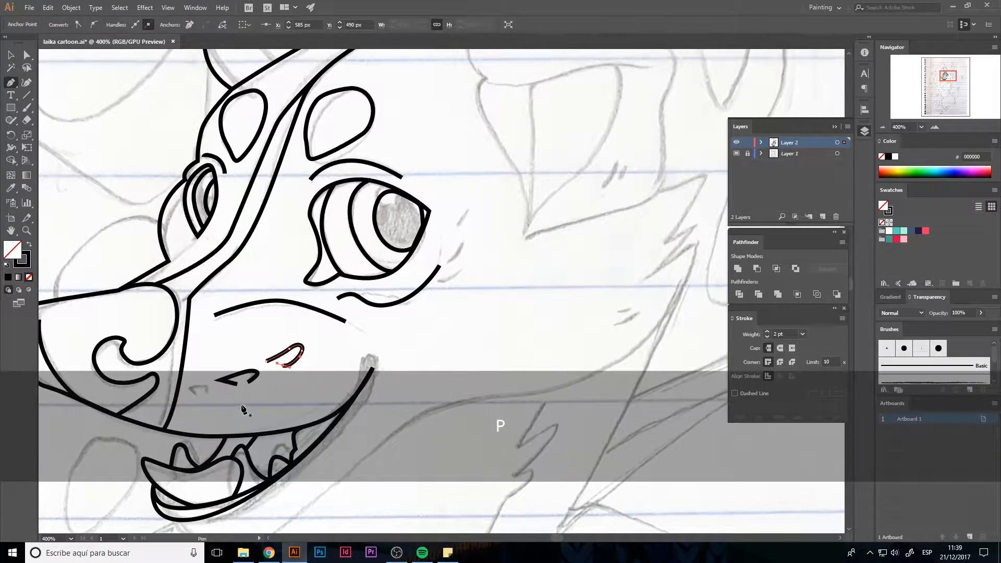
left_click(237, 404)
mouse_move(270, 402)
left_mouse_down()
mouse_move(266, 413)
mouse_move(305, 378)
mouse_move(277, 393)
left_mouse_up()
key("Return")
Step: Trace the inner fold line of the far ear from its top edge down to the head outline
left_click_drag(402, 298, 420, 526)
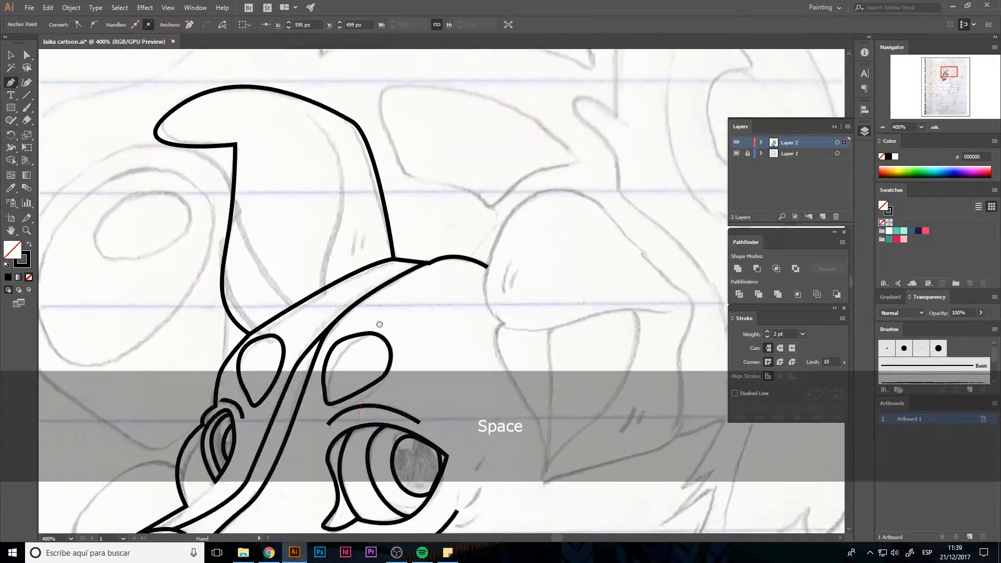
key("p")
left_click_drag(339, 156, 344, 180)
left_click_drag(342, 215, 338, 236)
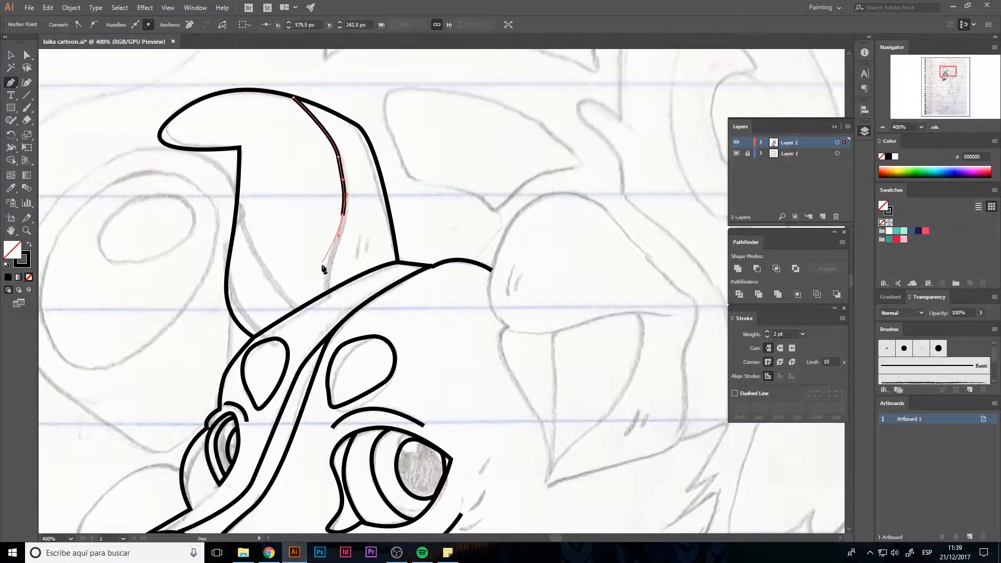
left_click_drag(320, 271, 320, 284)
Step: Trace the curved inner line from the far ear's outer side down to the head outline
key("p")
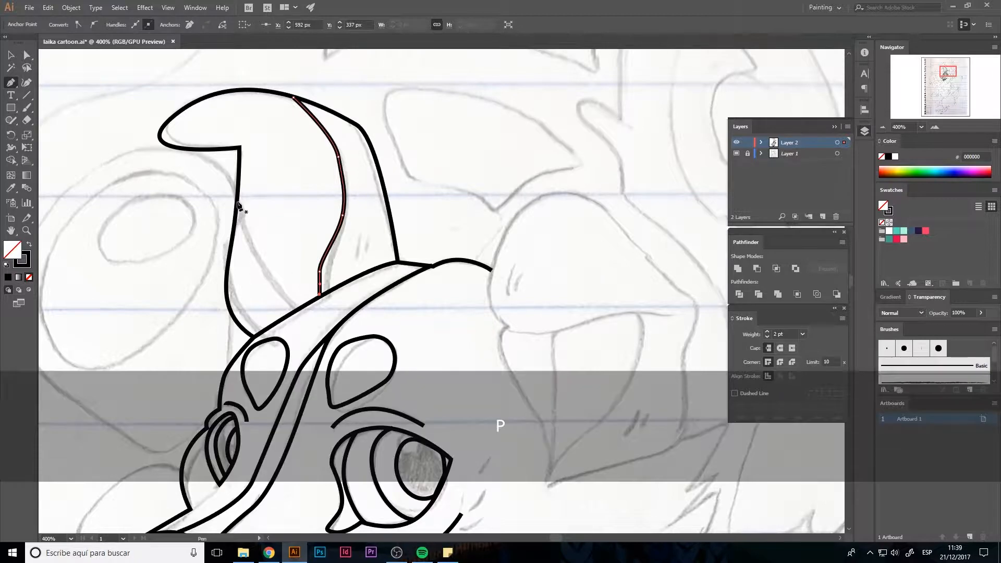
left_click(237, 202)
left_click_drag(255, 272, 263, 290)
left_click(295, 311)
Step: Draw the jagged fur edge inside the far ear from the head outline up to the inner fold line
key("p")
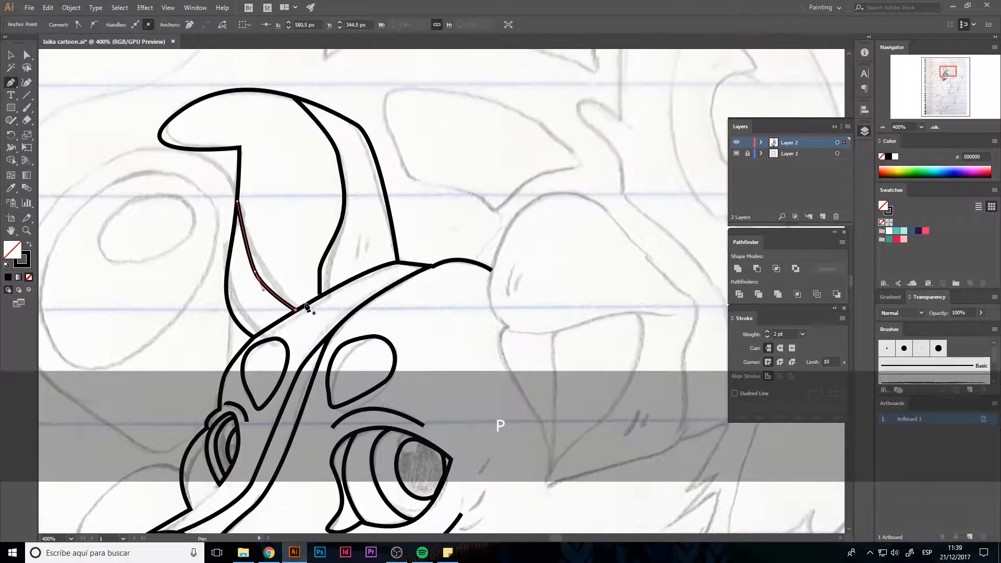
left_click(305, 303)
left_click_drag(301, 251, 312, 258)
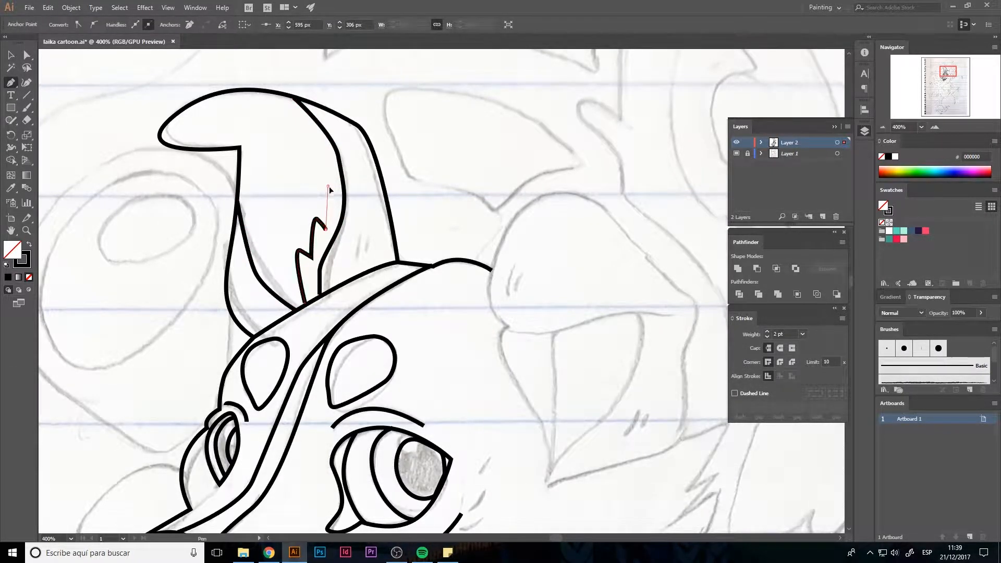
left_click(340, 166)
key("p")
Step: Nudge the lower end anchor of the far ear's inner fold line down onto the head outline
key("a")
left_click(320, 294)
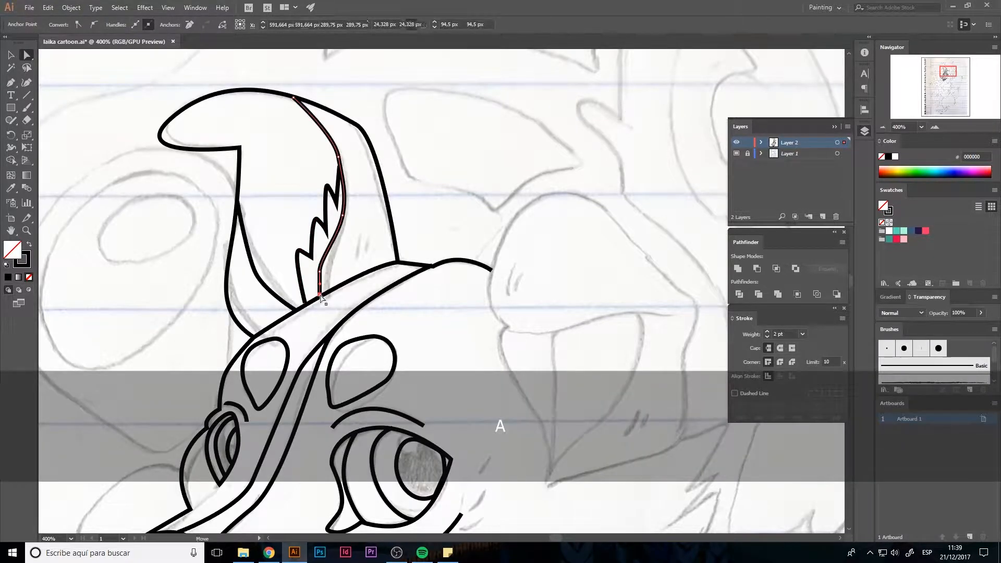
key("Down")
left_click(457, 208)
key("Up")
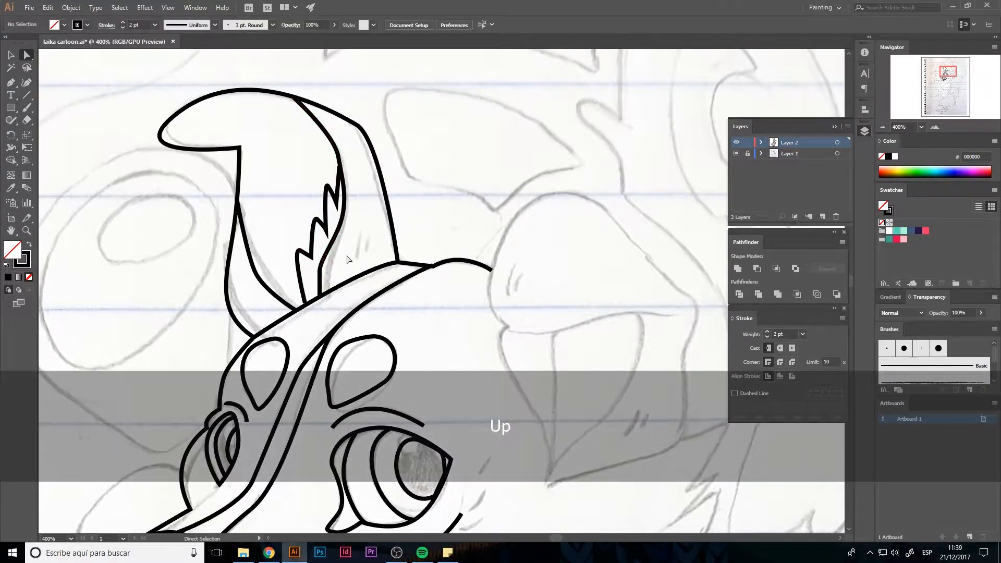
Step: Continue the ear fur path from its base through a pointed tuft to the far ear's outer side
key("p")
left_click(305, 302)
left_click_drag(268, 257, 259, 262)
left_click(259, 263)
left_click_drag(251, 226, 245, 213)
left_click(238, 207)
Step: Set the stroke corners of the far ear's fur path to Round Join
key("a")
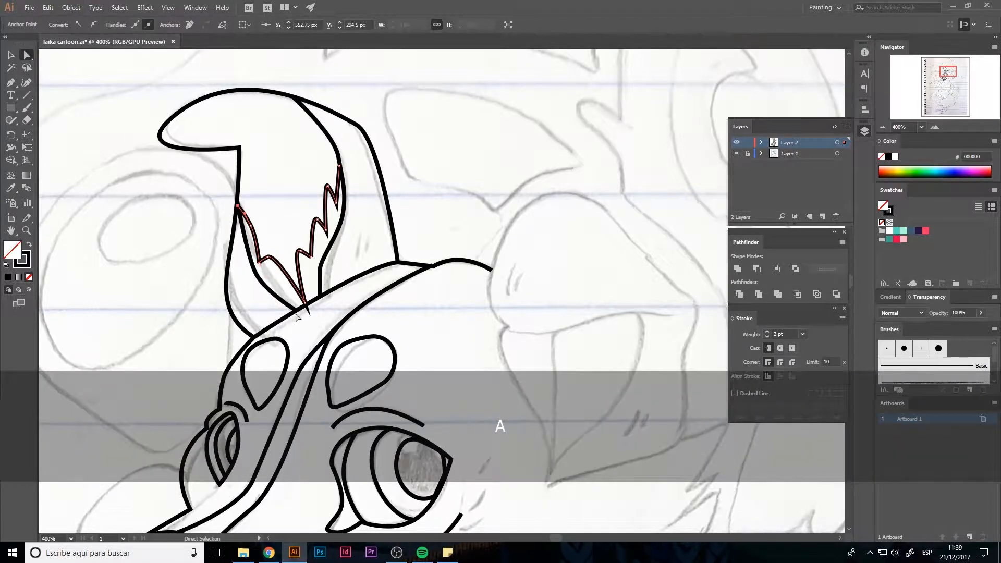
left_click(791, 363)
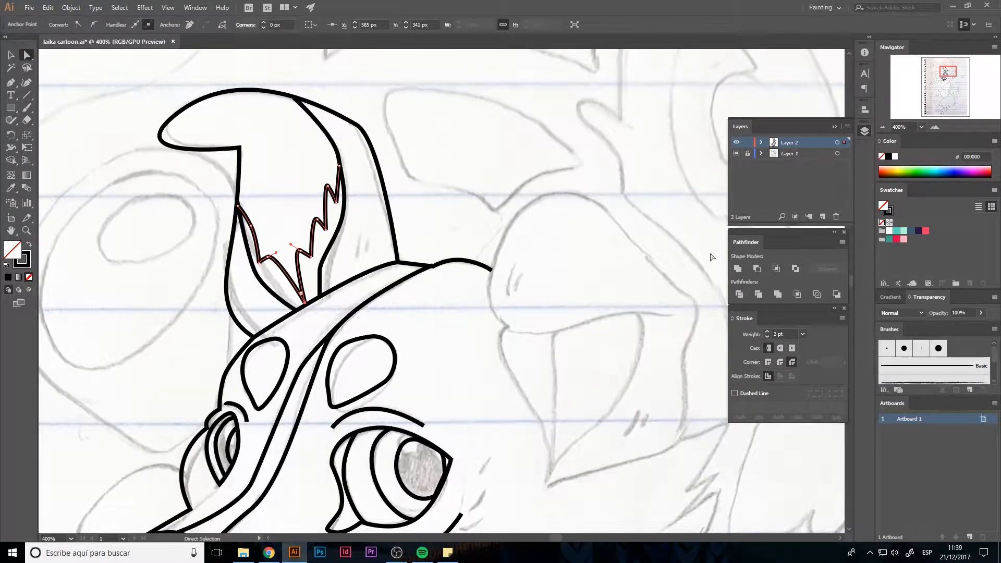
left_click(778, 364)
left_click(537, 144)
Step: Trace the near ear's folded flap from its outer corner over the top and down the side facing the head
key("space")
mouse_move(506, 179)
left_mouse_down()
mouse_move(429, 145)
mouse_move(405, 107)
left_mouse_up()
key("p")
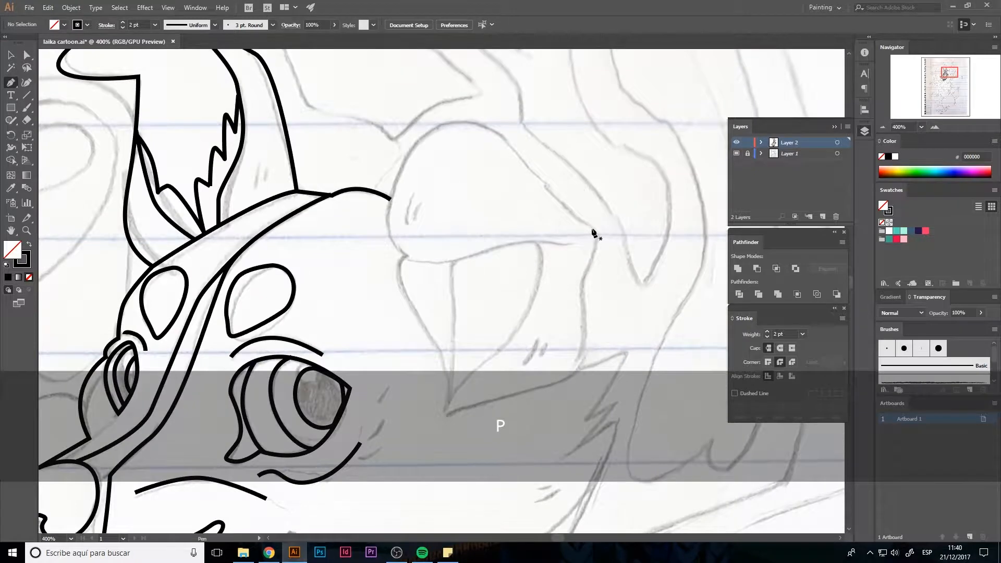
left_click(592, 228)
left_click_drag(565, 207, 527, 166)
left_click_drag(498, 130, 478, 122)
mouse_move(413, 157)
left_mouse_down()
mouse_move(392, 199)
mouse_move(393, 246)
left_mouse_up()
key("ctrl+z")
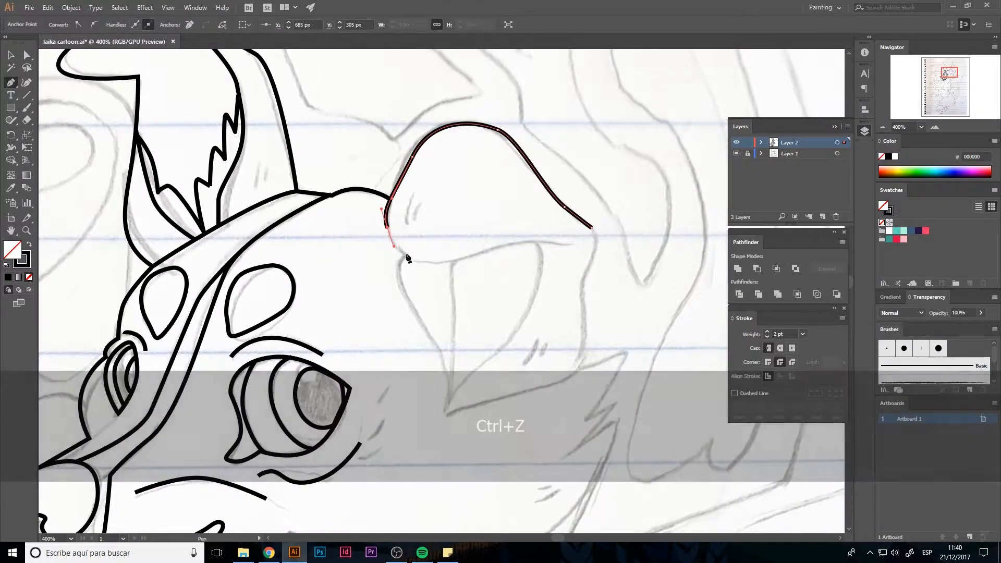
Step: Continue the near ear's path along the flap's underside and down the ear's outer side to its pointed lower tip
left_click_drag(452, 261, 501, 253)
left_click_drag(541, 240, 580, 305)
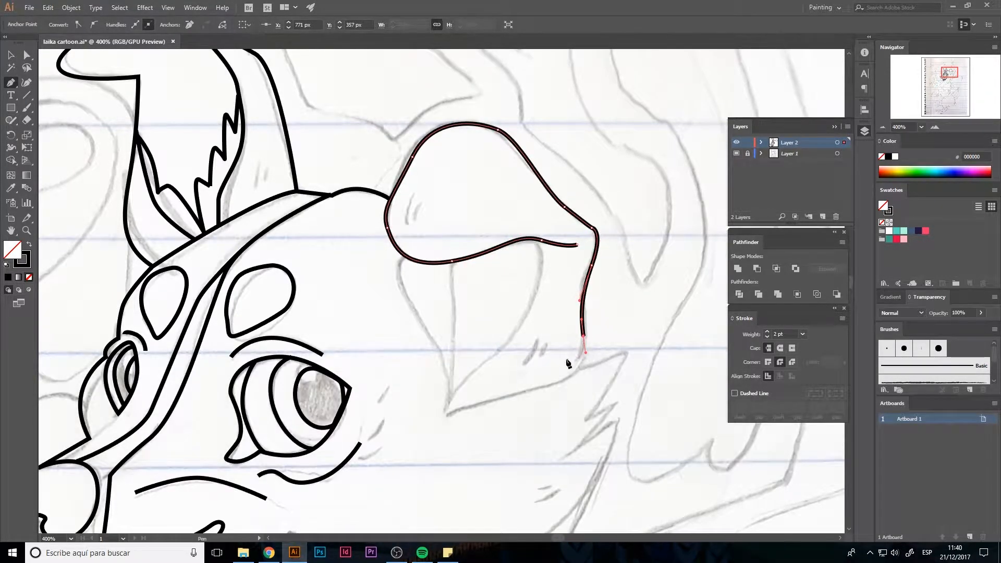
left_click_drag(505, 395, 452, 403)
key("alt")
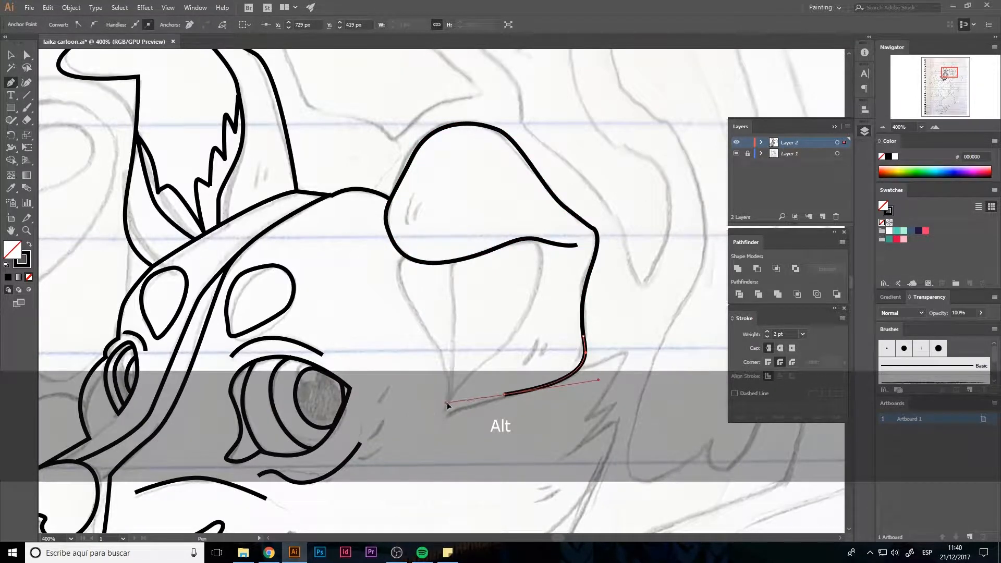
key("p")
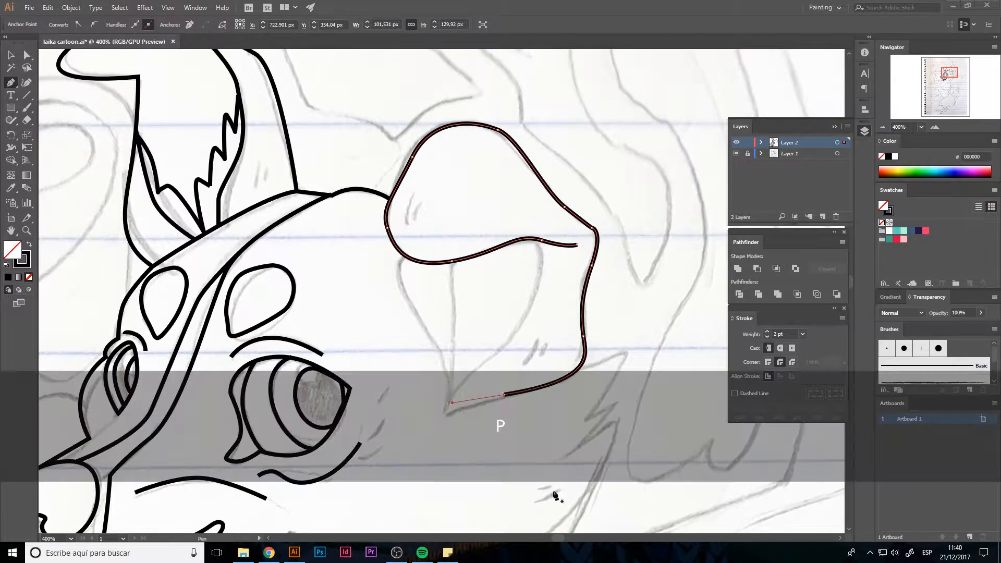
left_click_drag(504, 395, 456, 402)
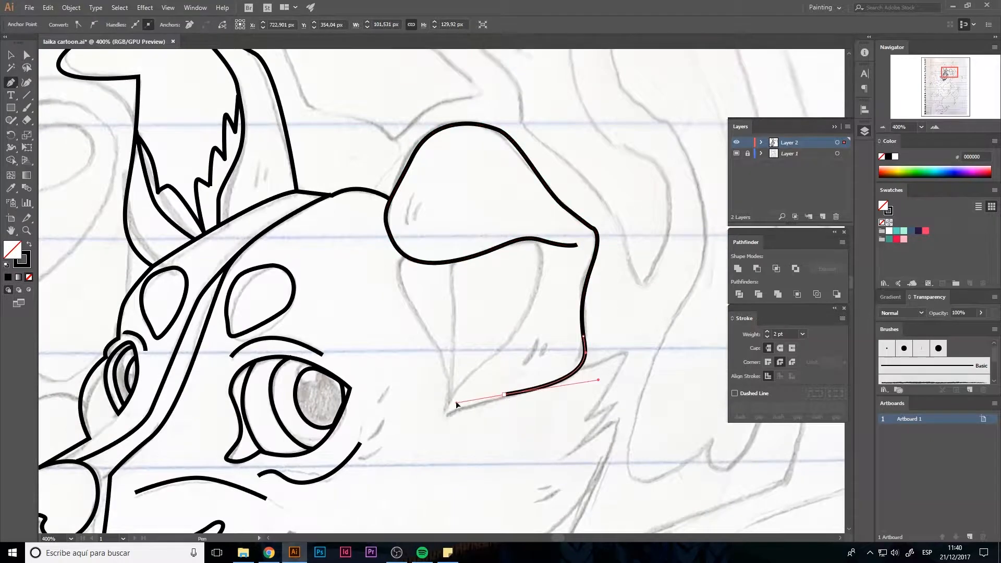
left_click(445, 412)
Step: Trace the near ear's inner edge from the lower tip up to the flap and nudge its upper anchor left and up
left_click_drag(496, 351, 544, 322)
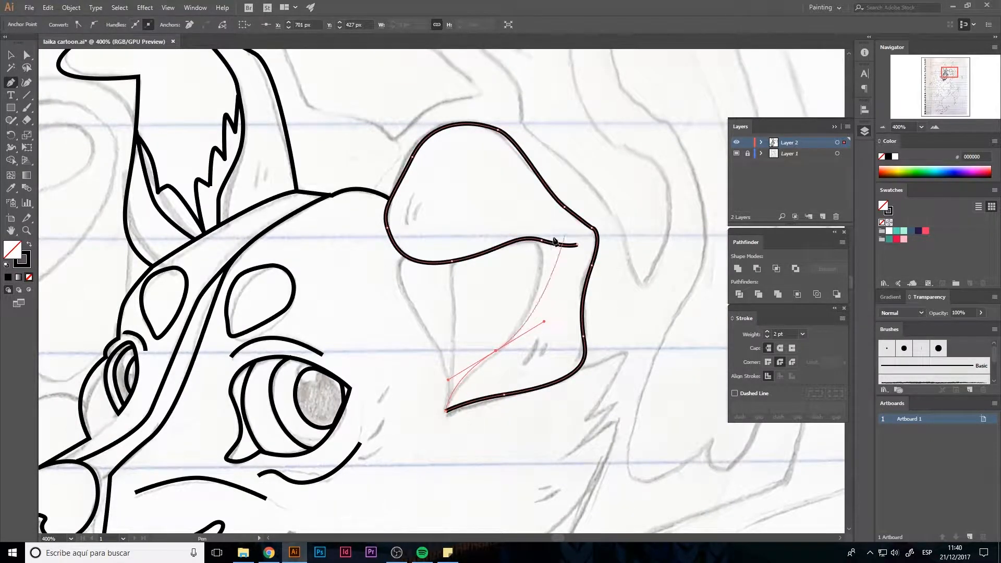
left_click_drag(521, 222, 520, 221)
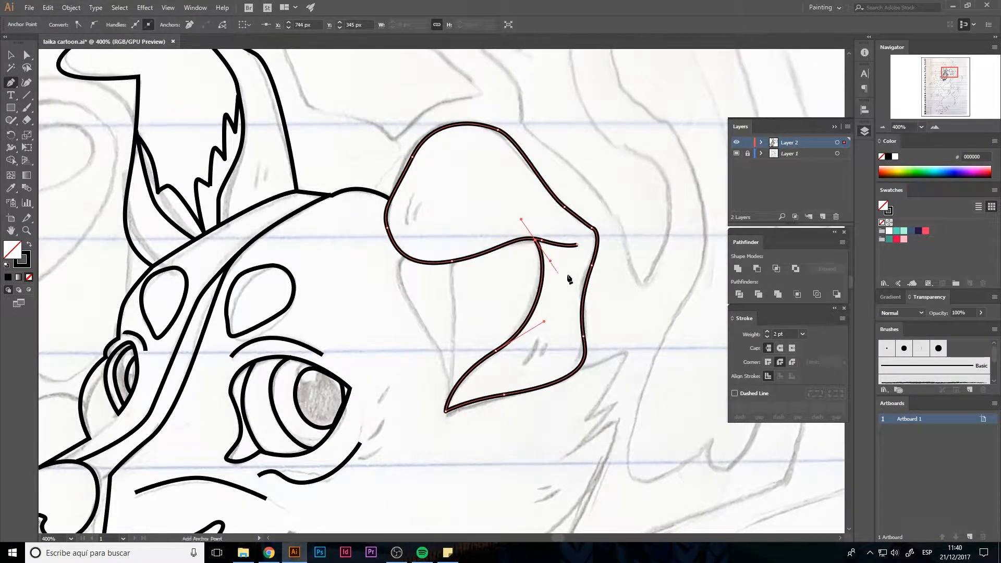
key("a")
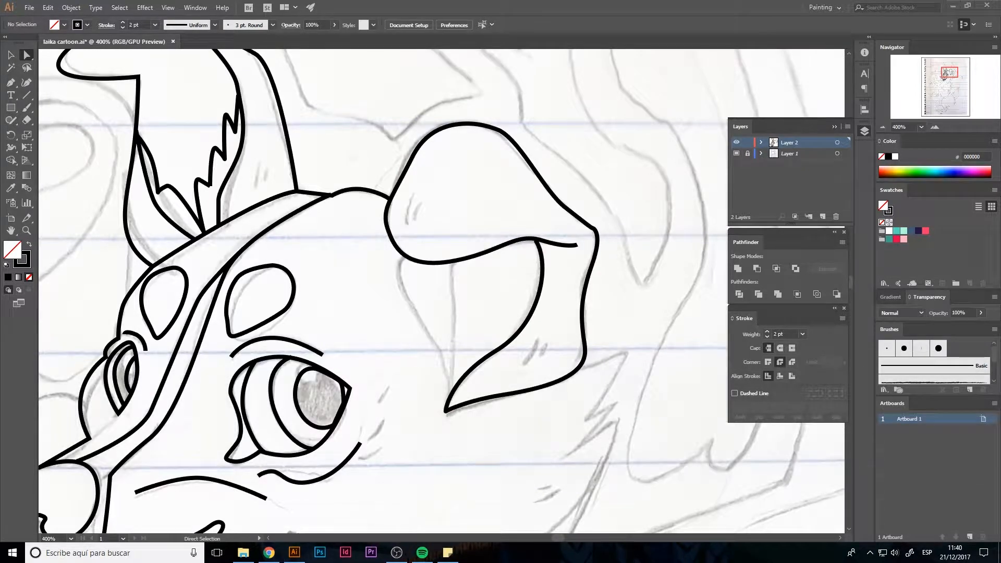
left_click(541, 261)
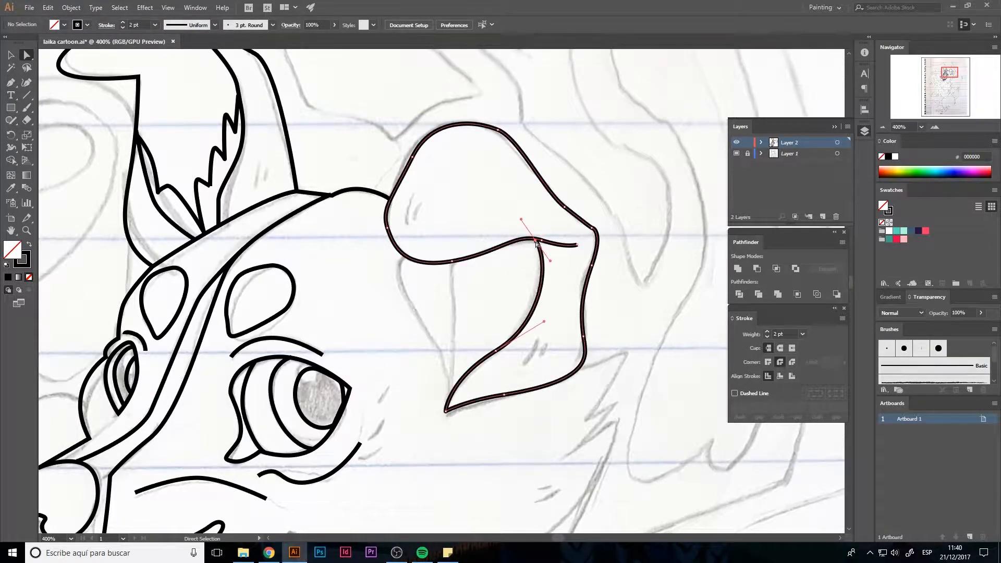
key("Left")
key("Up")
left_click(536, 314)
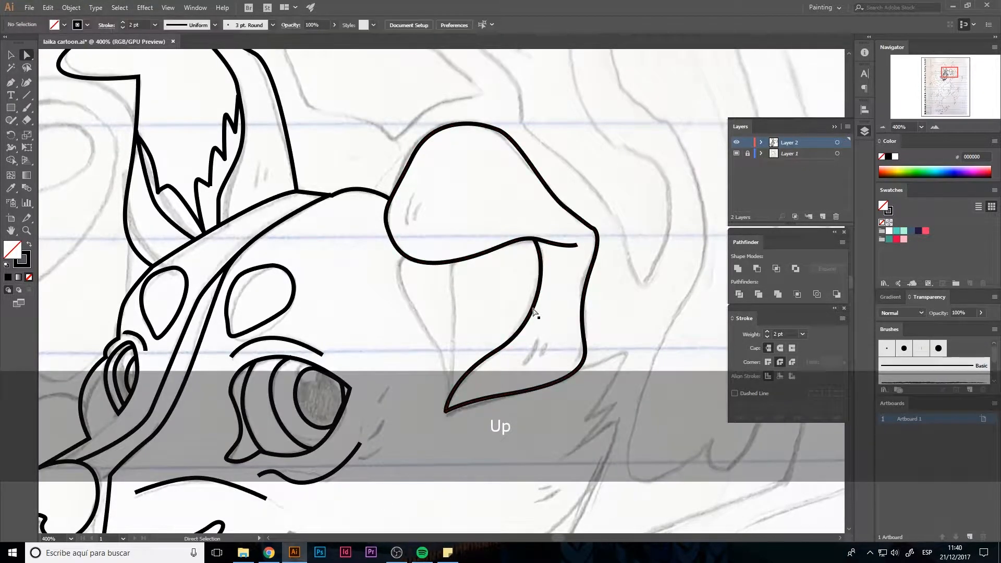
Step: Trace the near ear's inner fold from the flap down to the tip and back up the side facing the head
key("p")
left_click(458, 261)
left_click_drag(452, 284, 454, 297)
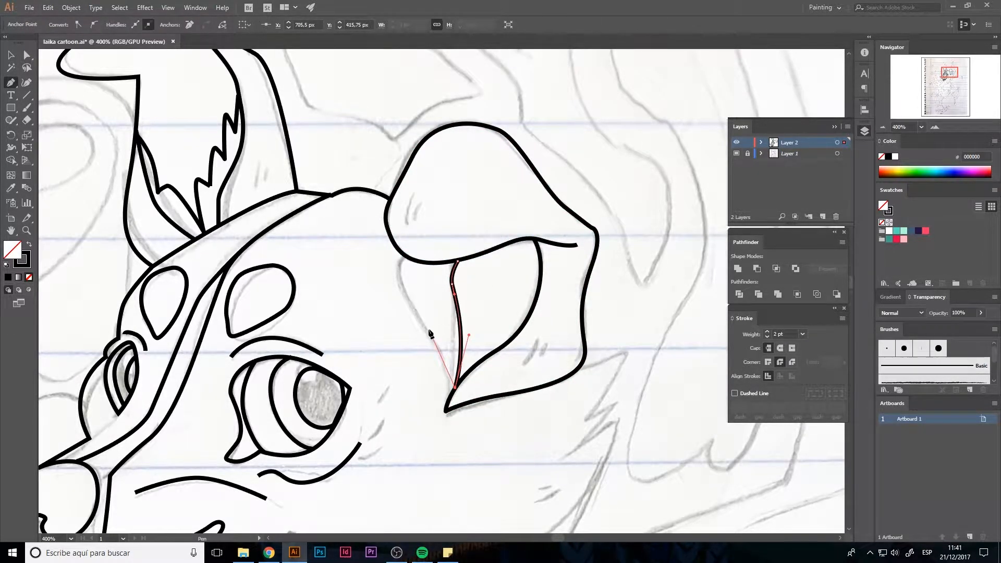
left_click_drag(395, 277, 407, 256)
key("p")
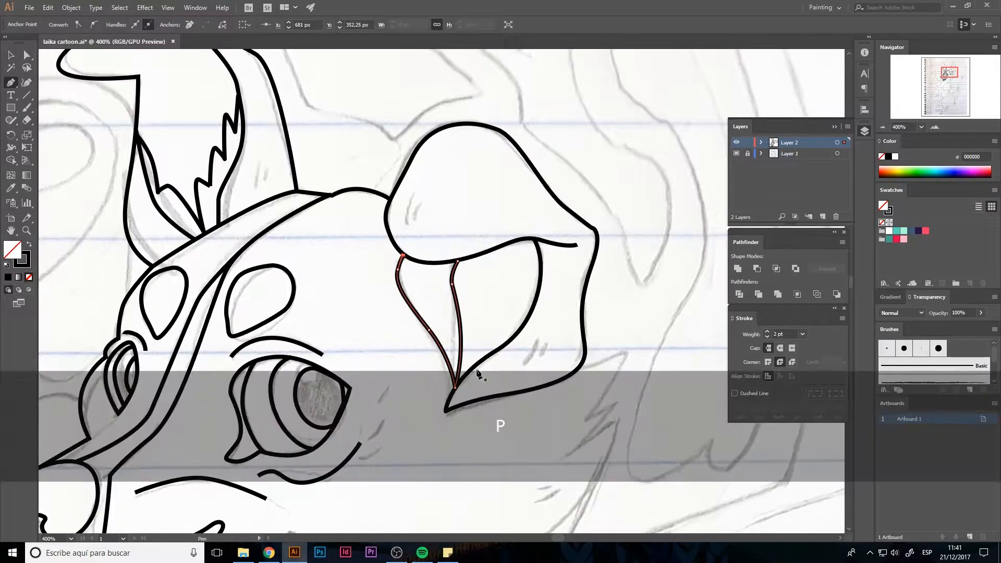
Step: Reshape the curve at the middle tuft of the far ear's fur path and deselect it
key("a")
left_click(211, 188)
key("alt")
key("ctrl")
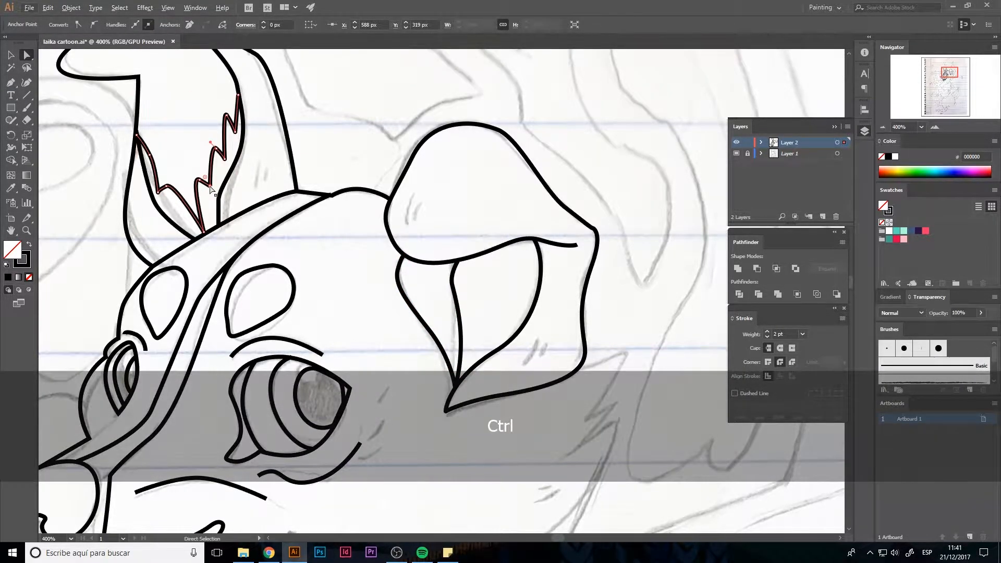
key("p")
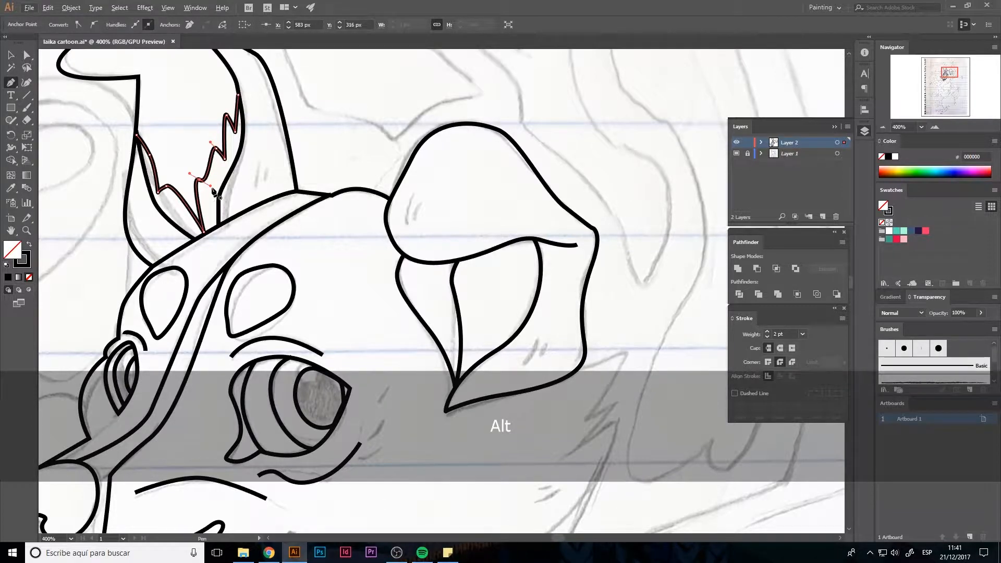
key("a")
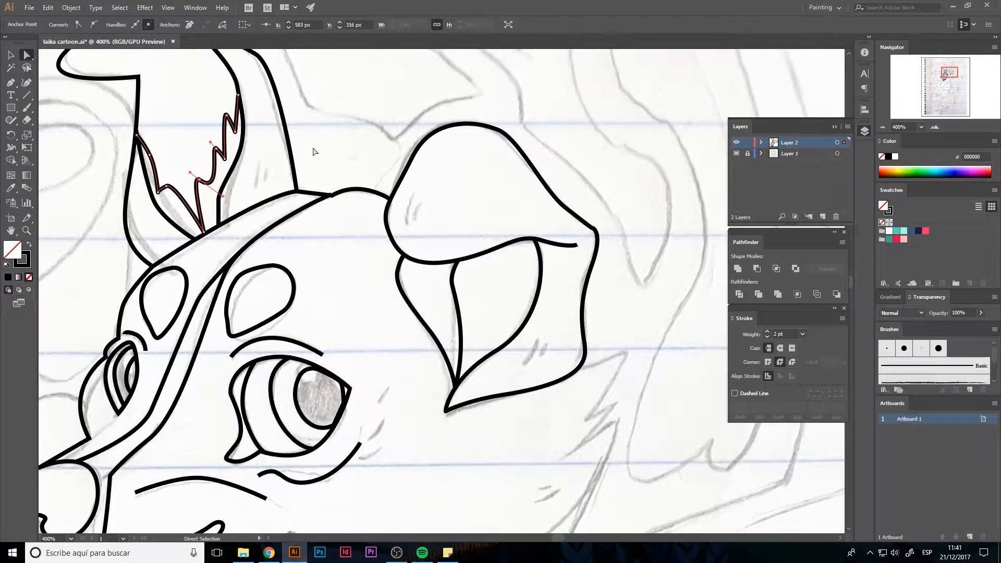
left_click(313, 152)
Step: Trace the jagged fur inside the near ear from its inner edge down to the tip and up to the flap
key("p")
left_click(541, 264)
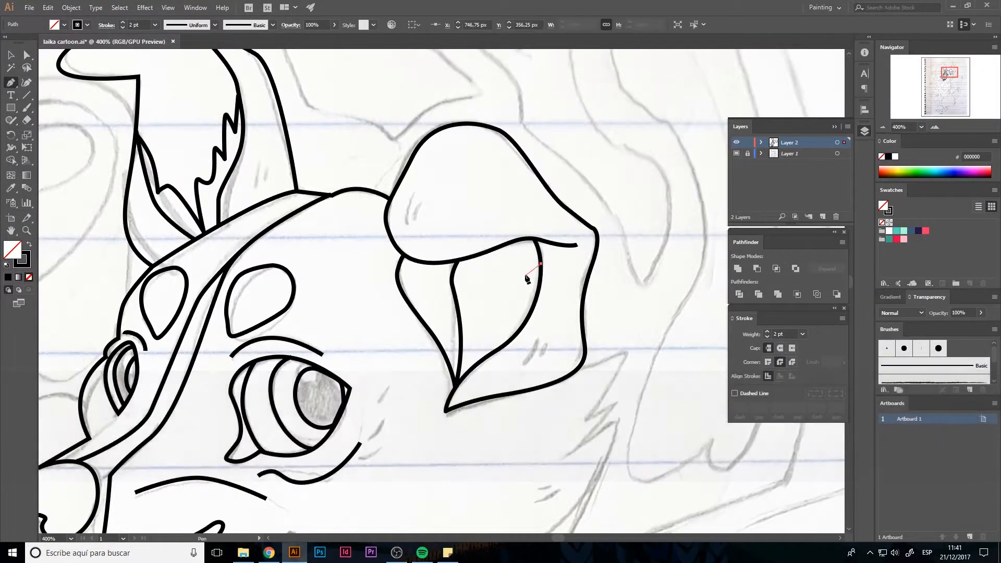
left_click_drag(524, 277, 515, 292)
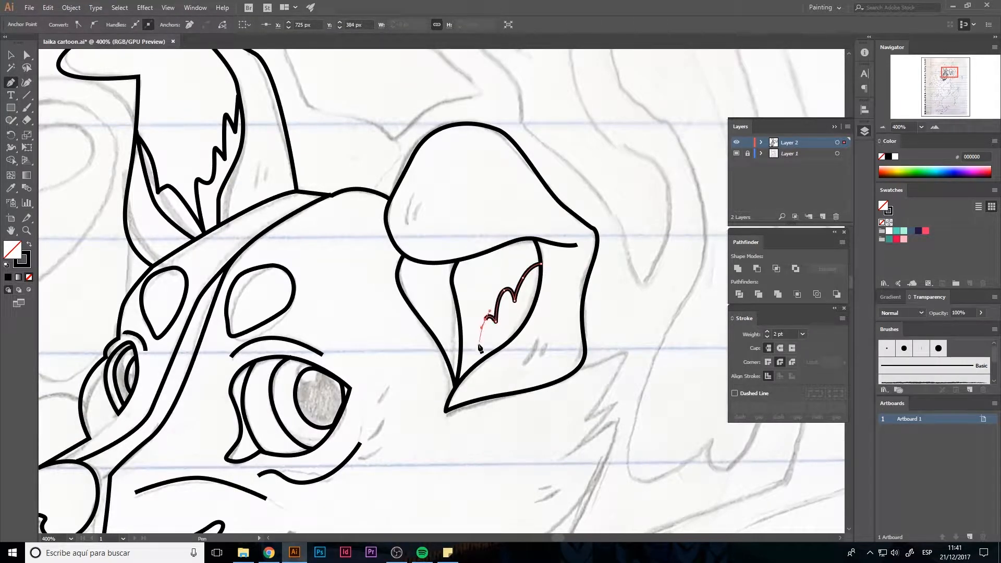
left_click_drag(475, 305, 443, 249)
Step: Nudge the fur tuft anchor beside the near ear's inner fold slightly right and upward
left_click(460, 303)
key("a")
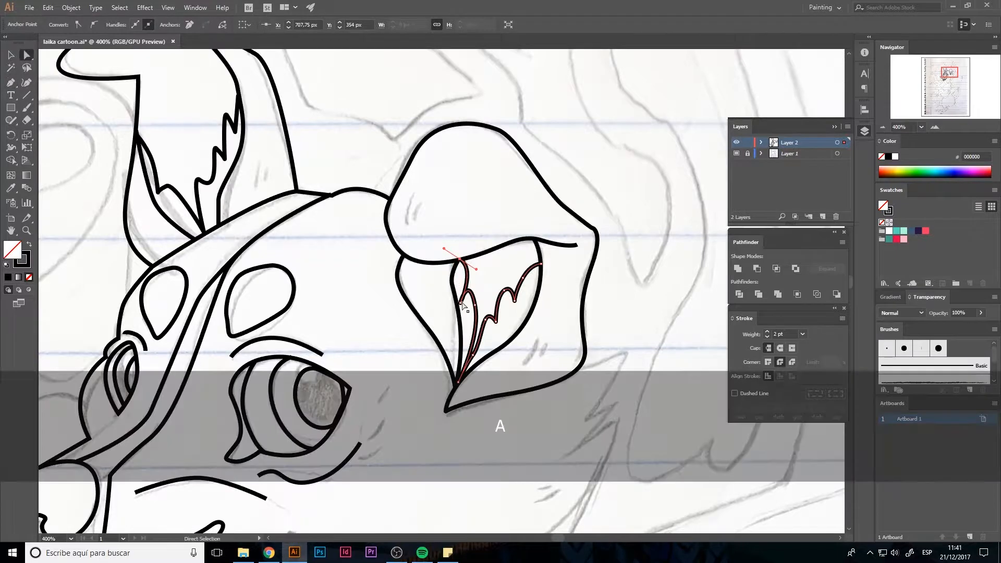
key("Right")
key("Right")
key("Up")
key("Up")
key("Up")
key("Up")
key("Up")
key("Left")
left_click(635, 301)
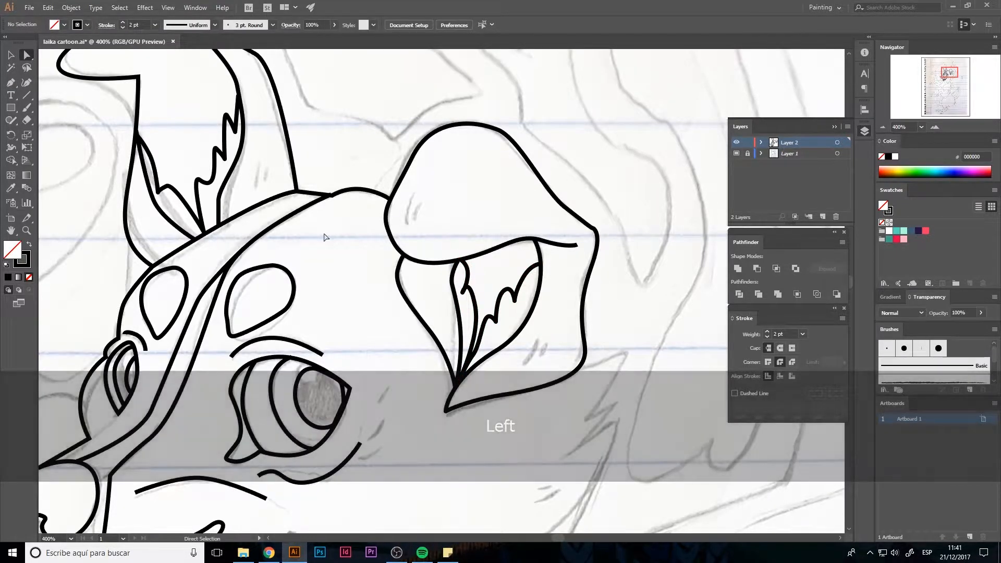
Step: Trace the jagged cheek fur from the near ear's outer side through pointed tufts at the back of the head
key("space")
left_click_drag(326, 234, 337, 145)
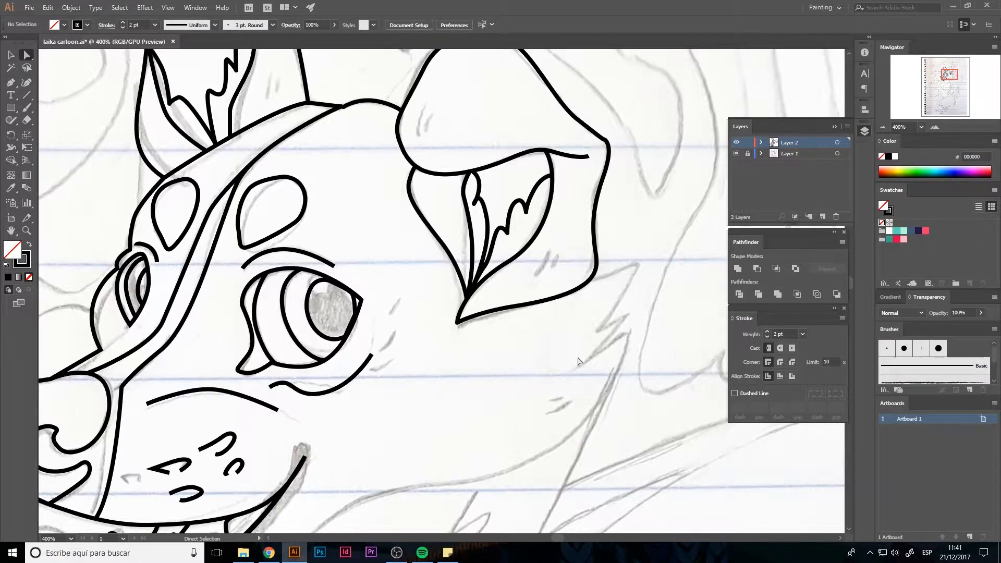
key("p")
left_click(593, 231)
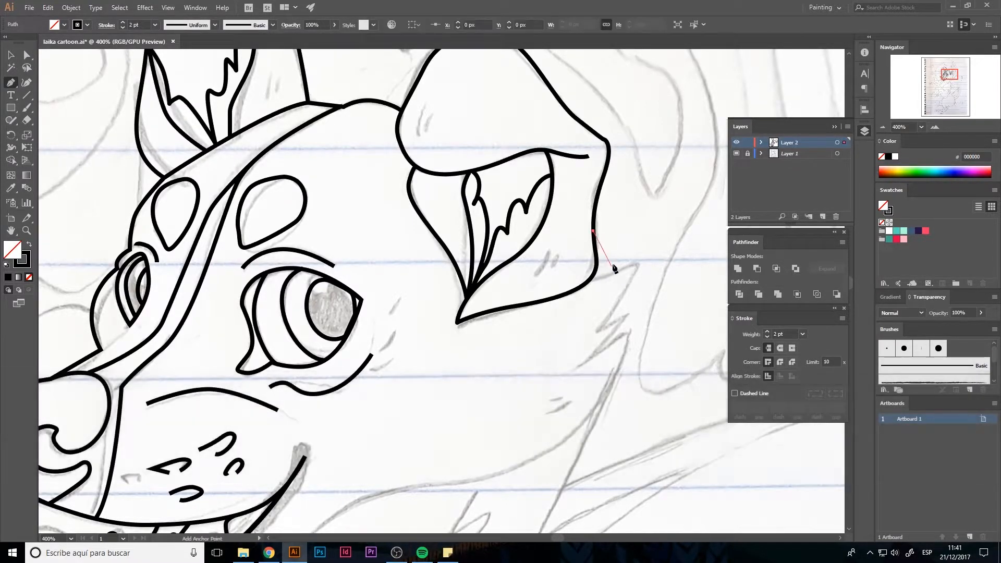
left_click(648, 257)
left_click(607, 318)
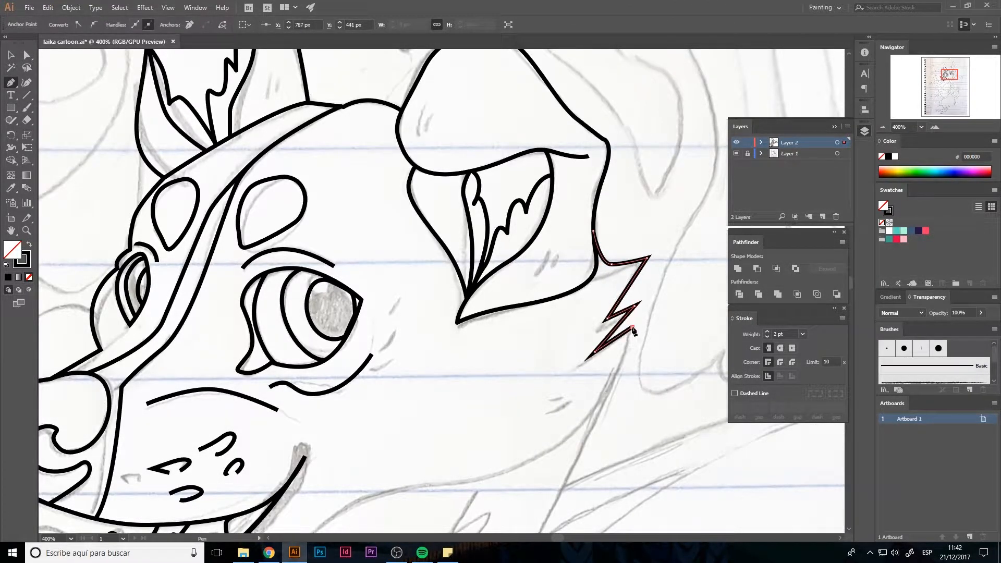
Step: Continue the cheek path along the underside of the jaw, through a small fur tuft, to the chin below the mouth
key("space")
left_click_drag(634, 331, 525, 328)
left_click_drag(423, 338, 450, 327)
left_click(402, 351)
left_click(416, 349)
key("space")
left_click_drag(315, 319, 280, 291)
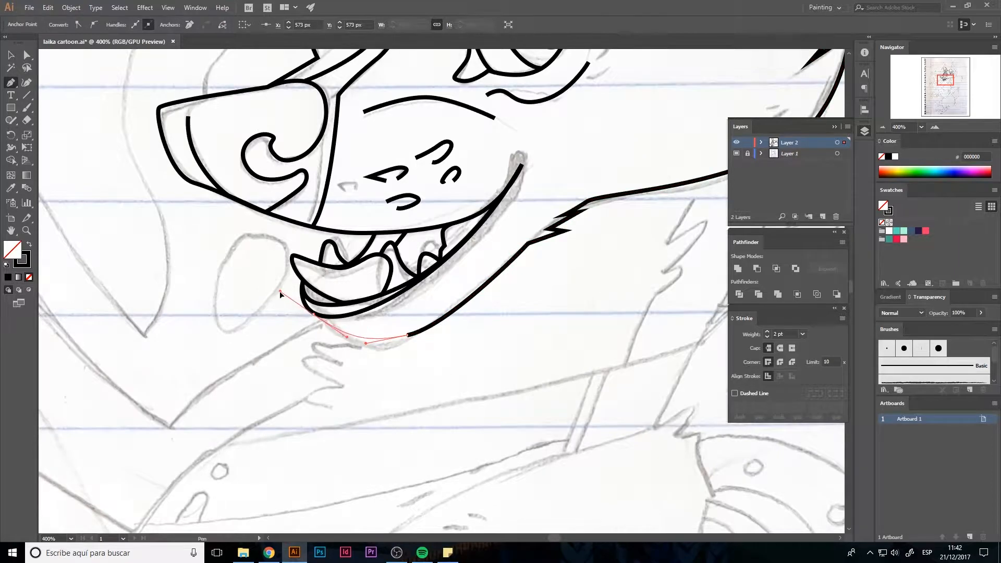
key("a")
left_click(480, 324)
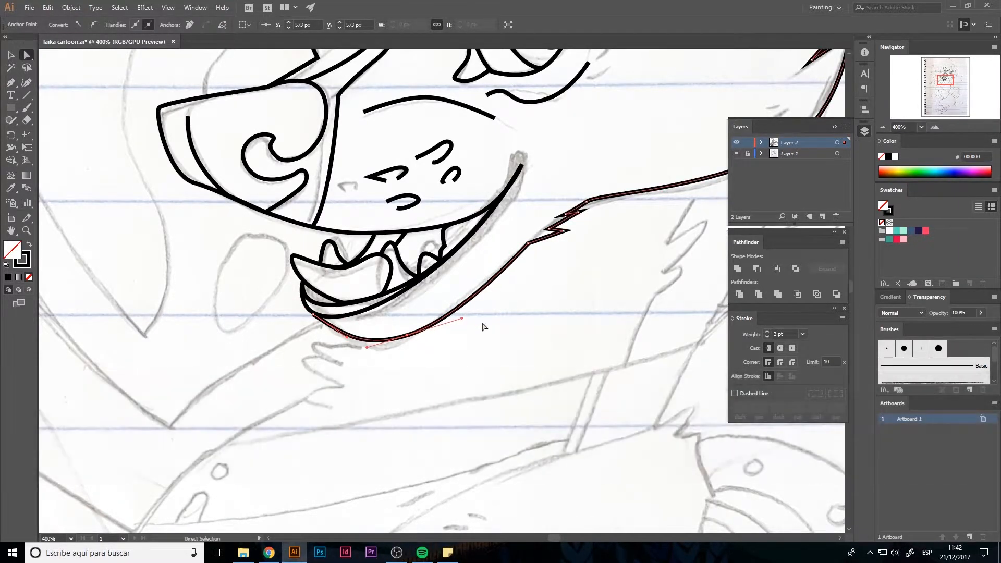
Step: Trace the neck from the cheek down its tufted back, along the collar line to the front and toward the throat
key("space")
left_click_drag(553, 287, 486, 324)
scroll(485, 324, "down", 2)
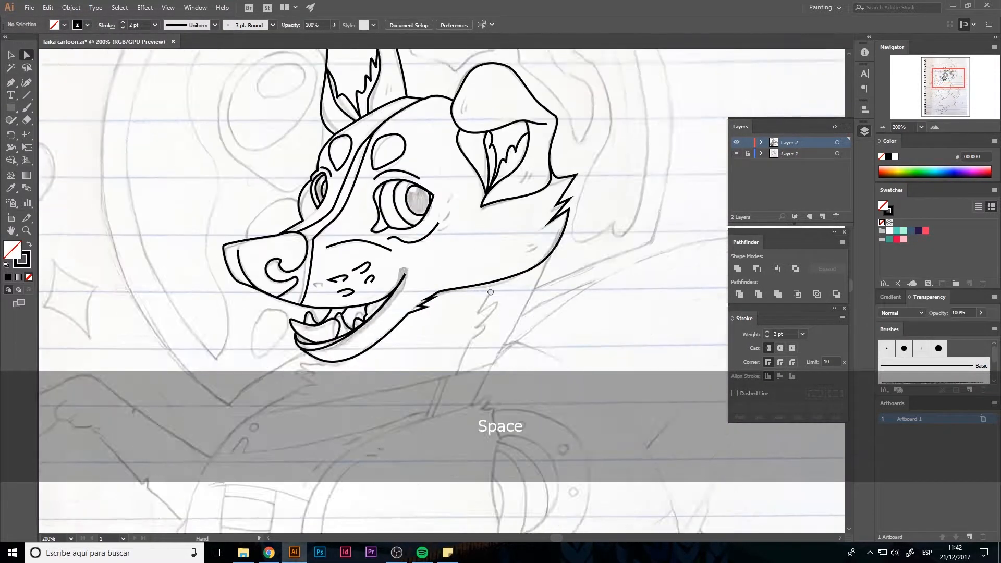
key("space")
left_click_drag(460, 240, 485, 333)
key("space")
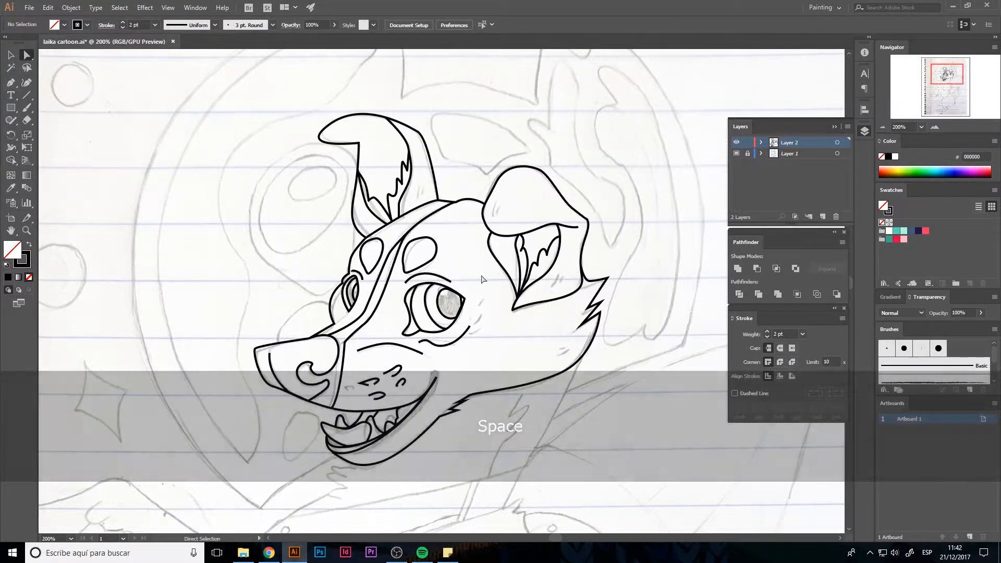
key("p")
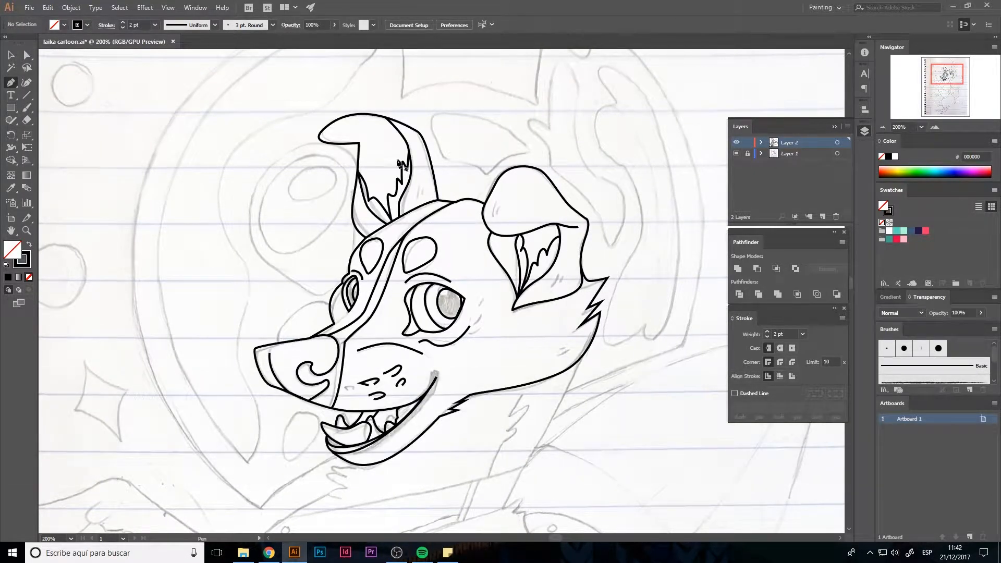
key("space")
left_click_drag(464, 405, 410, 232)
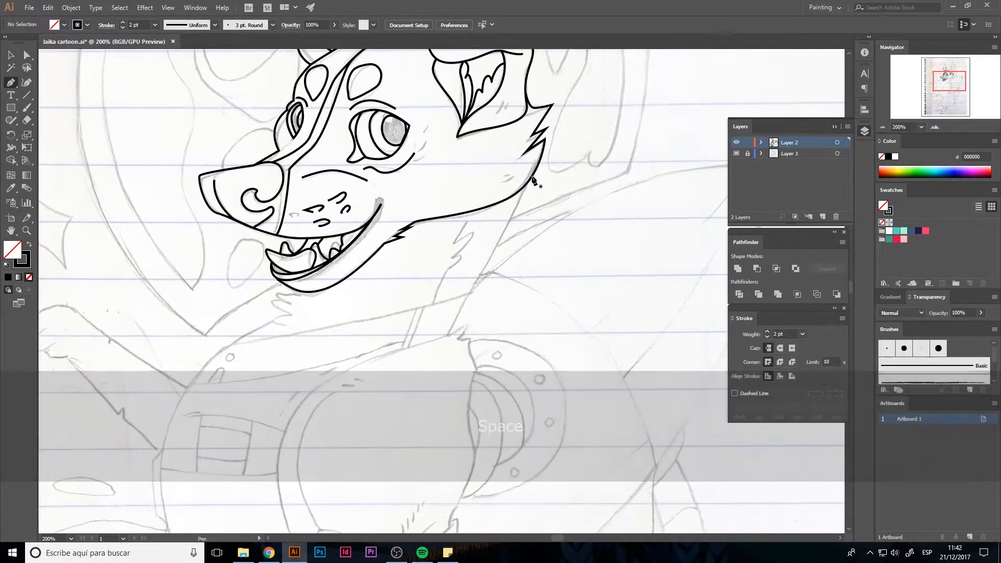
left_click(531, 177)
left_click(500, 241)
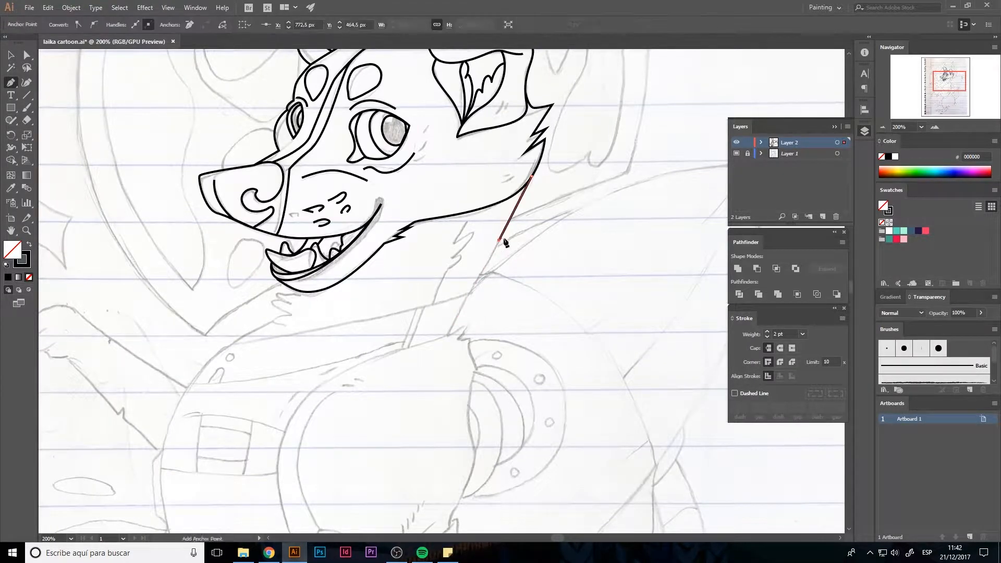
left_click(469, 292)
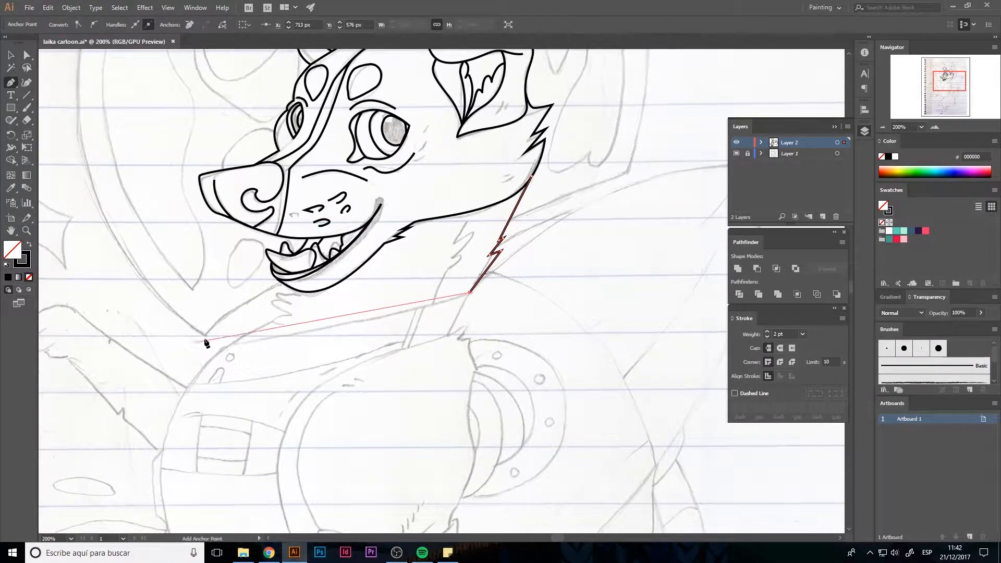
left_click(231, 343)
left_click(272, 319)
Step: Trace the curved throat fur tufts up to the chin and nudge the path's end anchor upward onto the jaw line
key("space")
left_click_drag(249, 340, 351, 320)
key("ctrl+=")
key("ctrl+=")
key("ctrl+=")
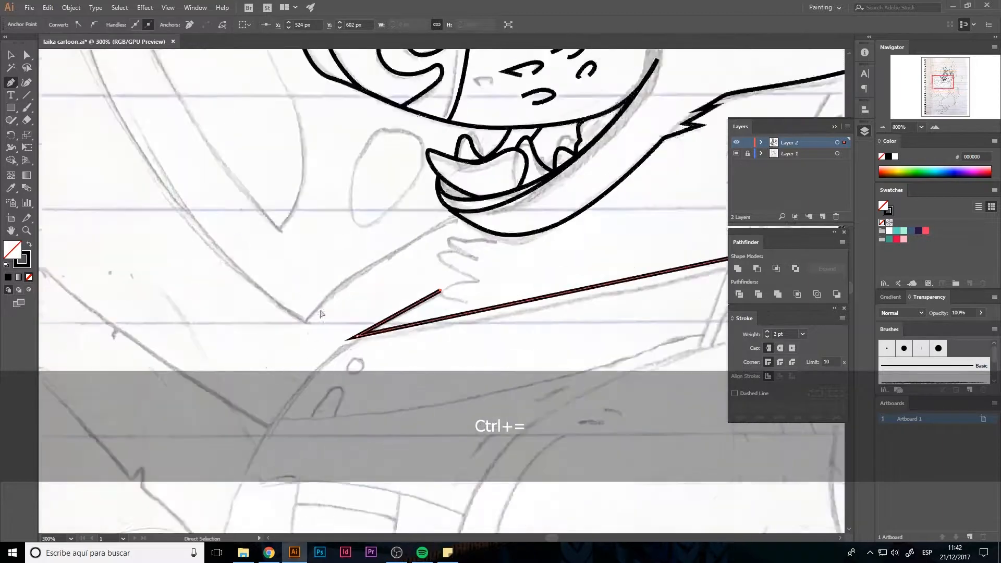
left_click_drag(427, 277, 440, 274)
left_click(489, 274)
left_click(493, 239)
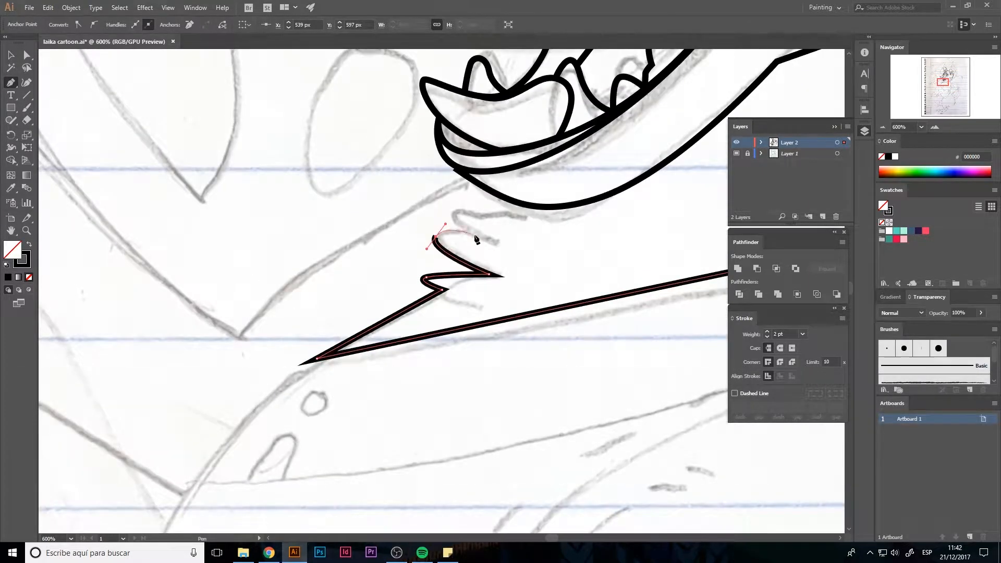
left_click(435, 237)
left_click_drag(455, 209, 474, 202)
key("a")
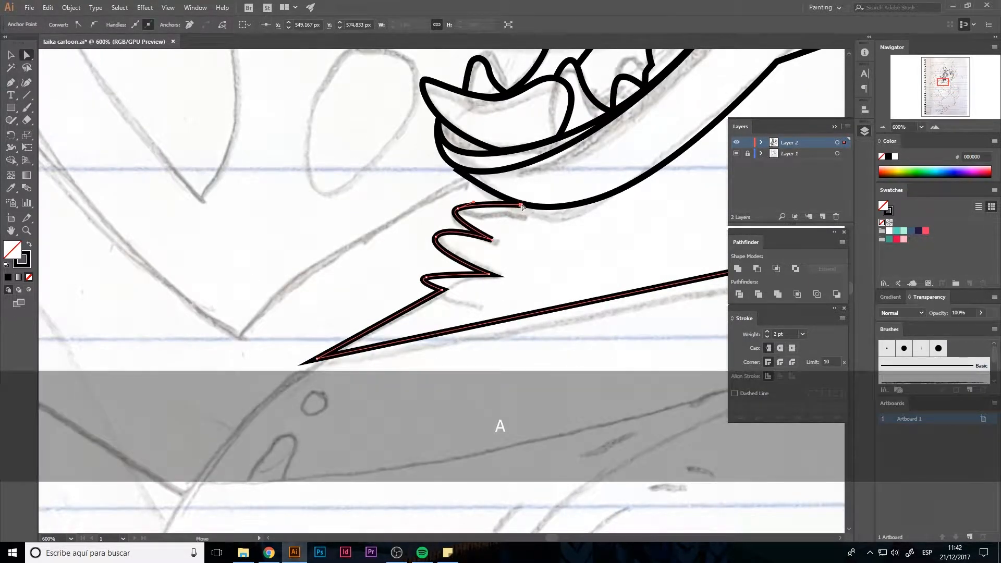
key("Up")
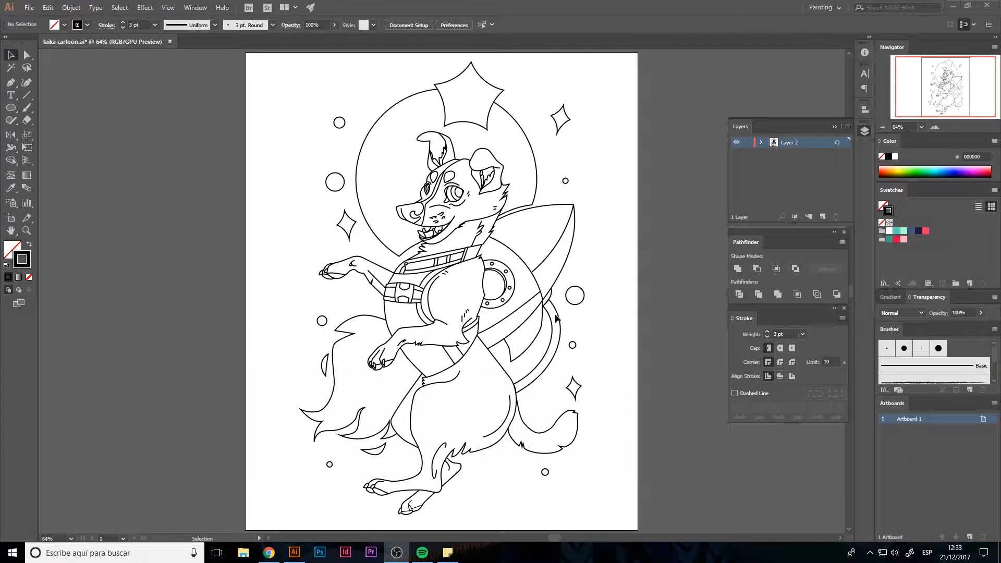
Step: Examine the full line art in Outline and Preview display and inspect the head up close at 200% zoom
key("ctrl+y")
left_click(15, 60)
key("ctrl+a")
key("ctrl+y")
left_click(252, 238)
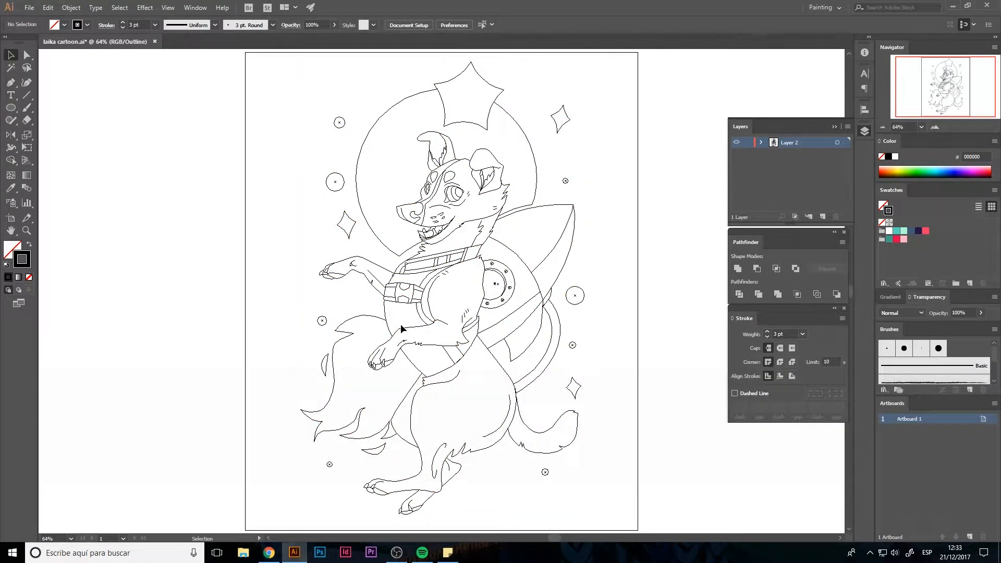
key("ctrl+y")
left_click(443, 264, "ctrl")
left_click(443, 264, "ctrl")
left_click(446, 261, "ctrl")
left_click(452, 246, "ctrl")
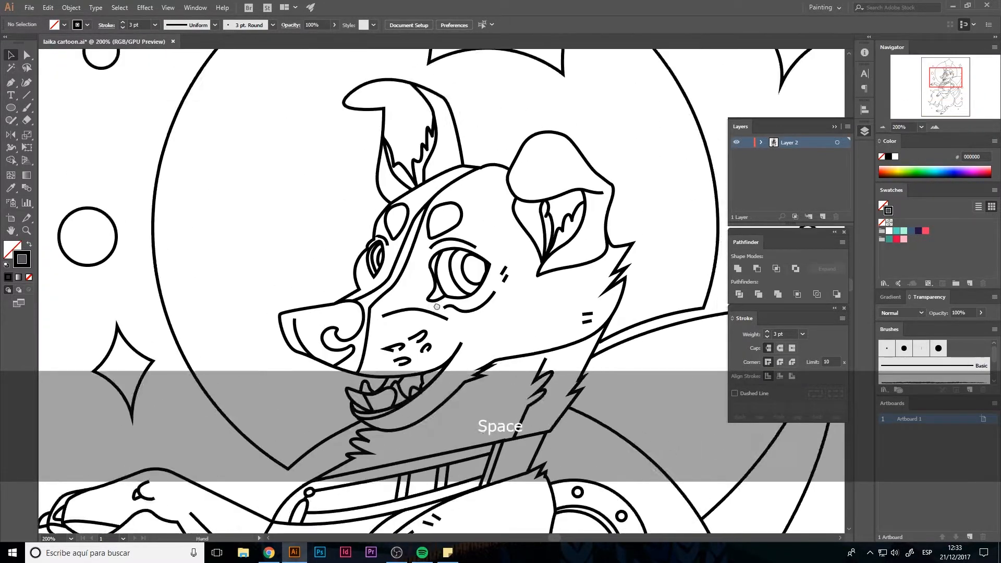
Step: Nudge the anchor point on the near eye's pupil circle slightly downward, then clear the selection
left_click(467, 255, "ctrl")
key("a")
left_click(476, 313)
key("Down")
key("Down")
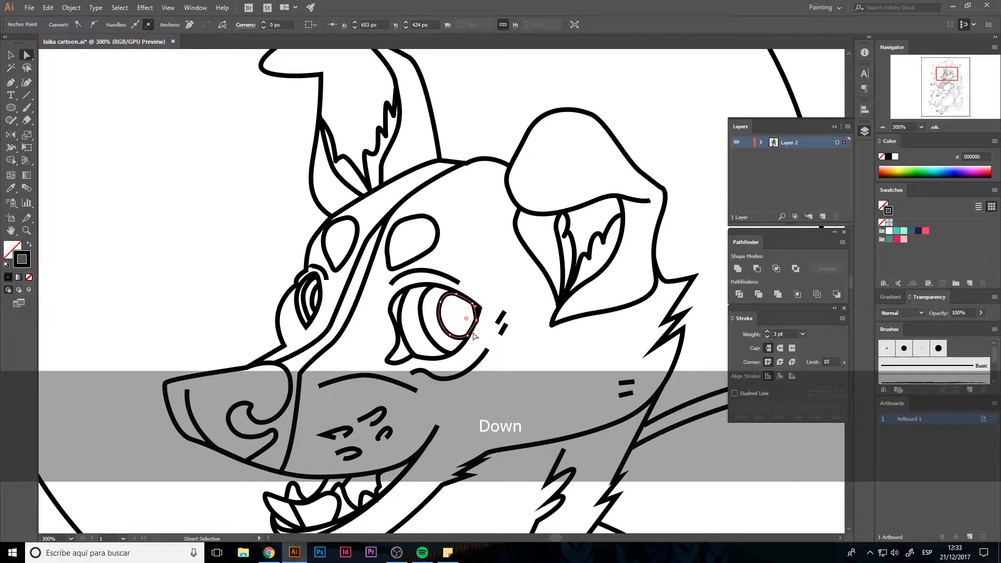
left_click(81, 302)
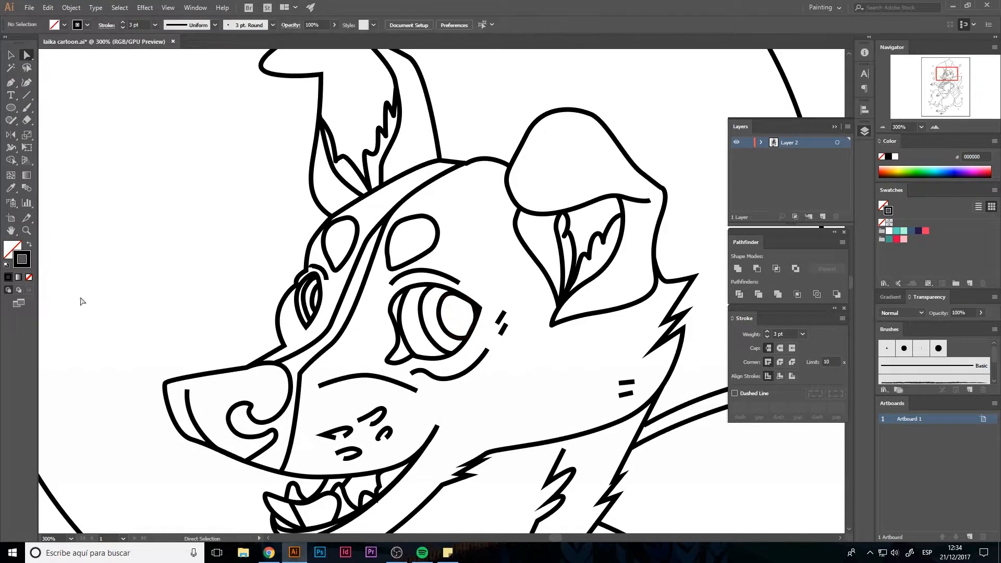
Step: Vary the floppy ear's outline with the Width tool, keeping the lower front curve heavy and the top and back edges lighter
left_click(11, 149)
mouse_move(543, 240)
left_mouse_down()
mouse_move(514, 302)
mouse_move(484, 319)
mouse_move(558, 242)
left_mouse_up()
key("ctrl+z")
key("ctrl+z")
key("ctrl+z")
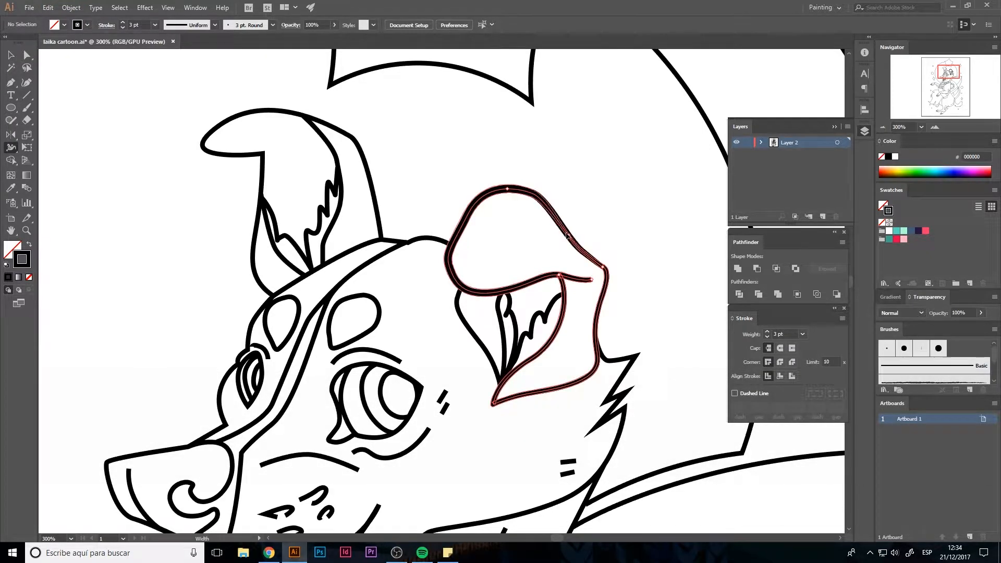
key("ctrl+z")
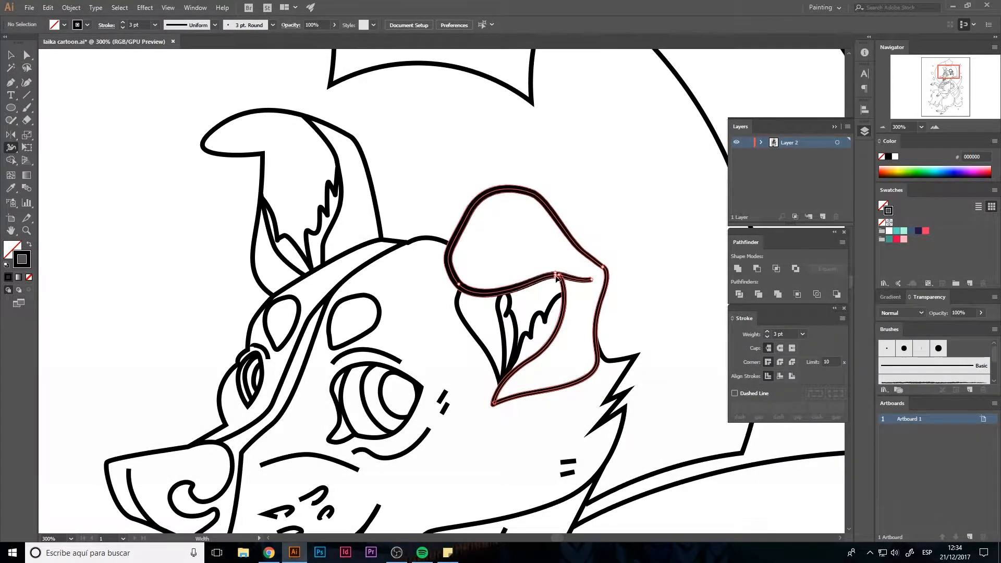
left_click_drag(557, 276, 557, 277)
left_click_drag(466, 232, 460, 229)
key("ctrl+z")
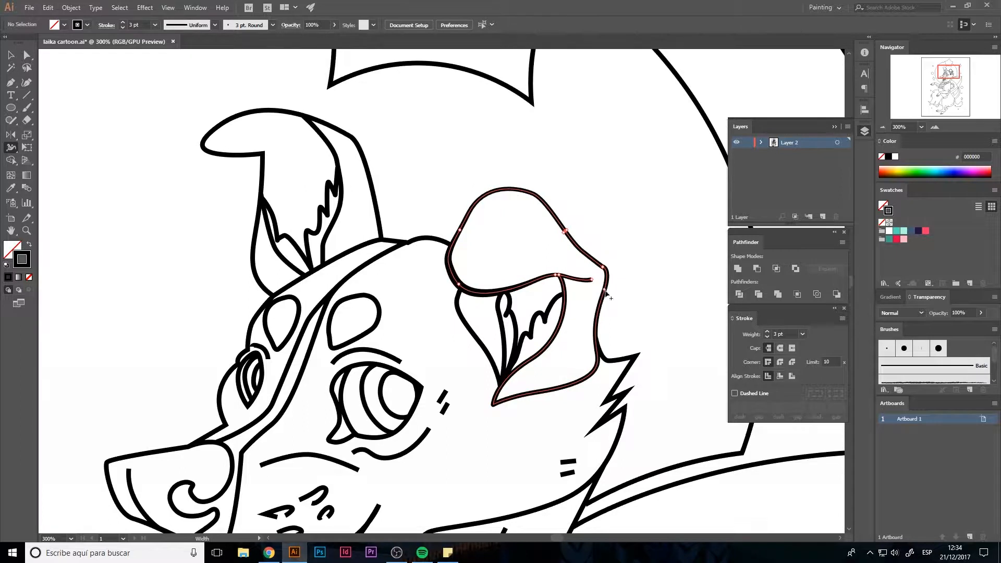
Step: Taper the floppy ear's crease end, lower edge and inner lines to thin strokes with the Width tool
scroll(566, 295, "down", 1)
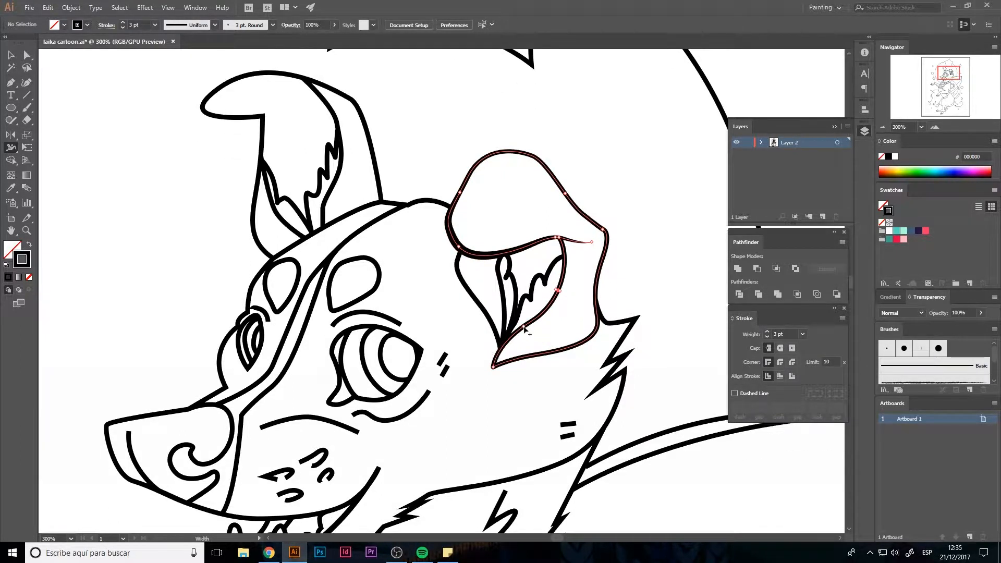
left_click_drag(523, 328, 522, 327)
key("ctrl+z")
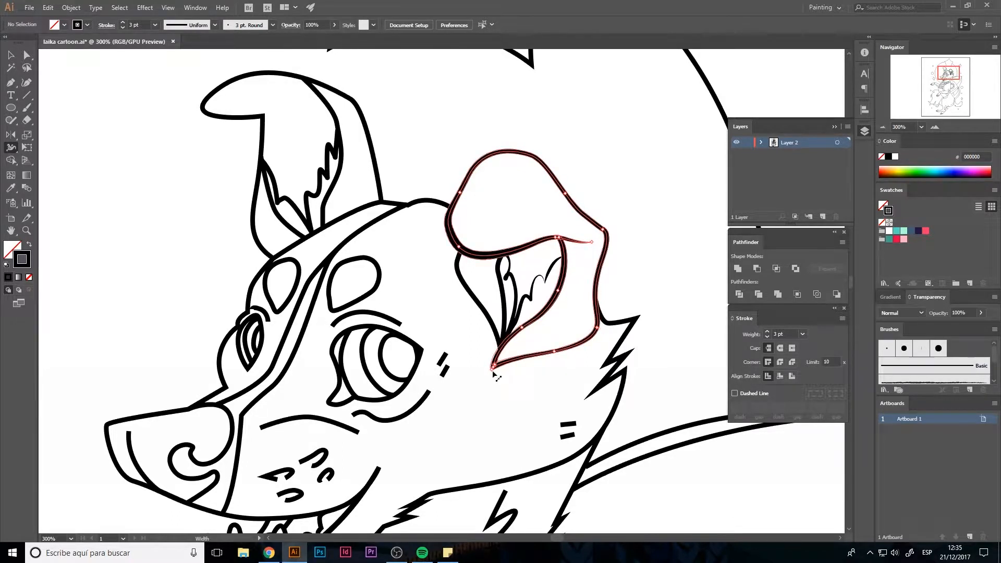
left_click_drag(555, 355, 554, 352)
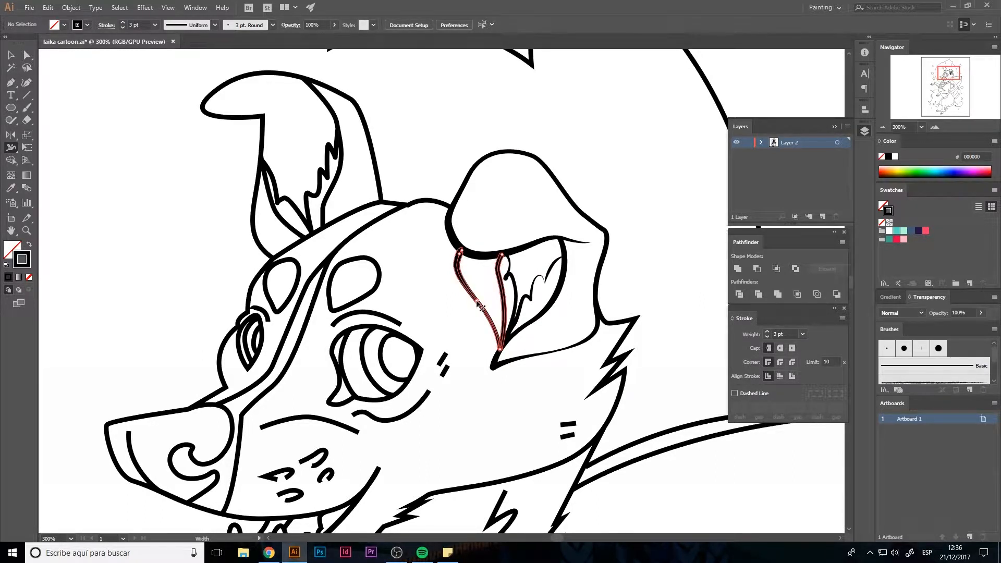
Step: Nudge the anchor of the fur path inside the floppy ear slightly up and to the right
key("v")
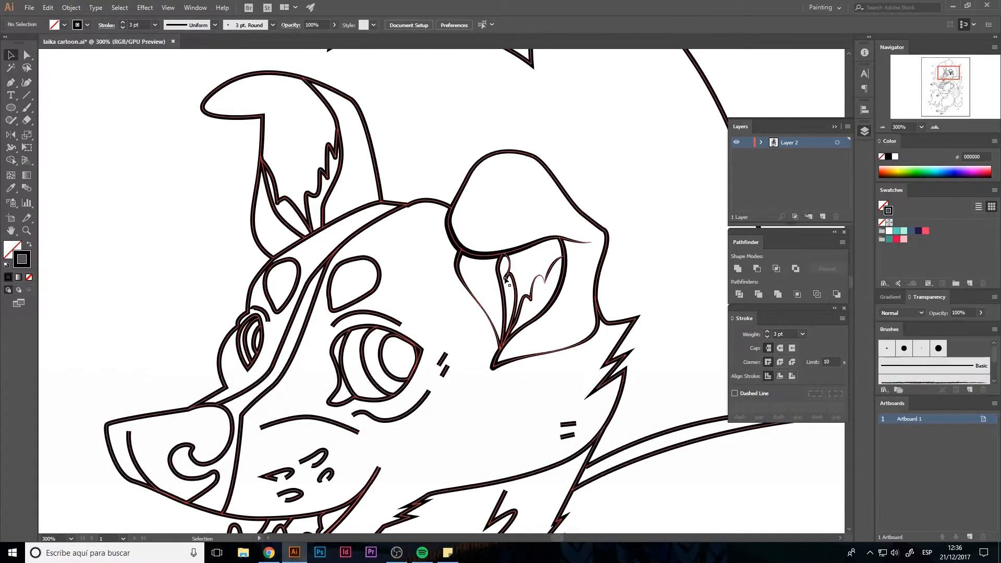
left_click(505, 277)
key("s")
key("a")
left_click(505, 276)
key("Up")
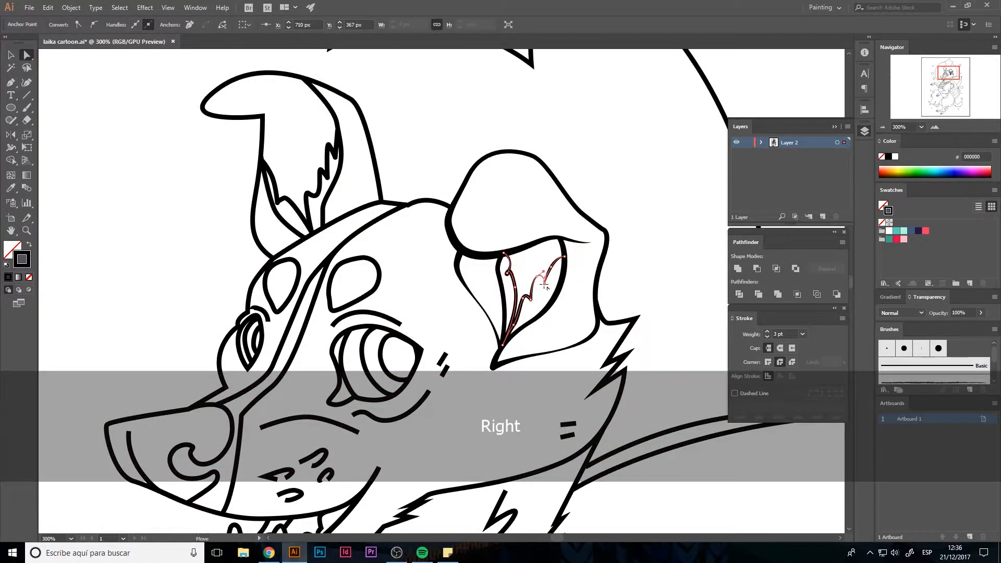
left_click(484, 235)
Step: Thin the middle of the face stripe's line nearest the near eye with the Width tool
key("space")
left_click_drag(476, 251, 485, 278)
key("space")
left_click_drag(359, 283, 433, 209)
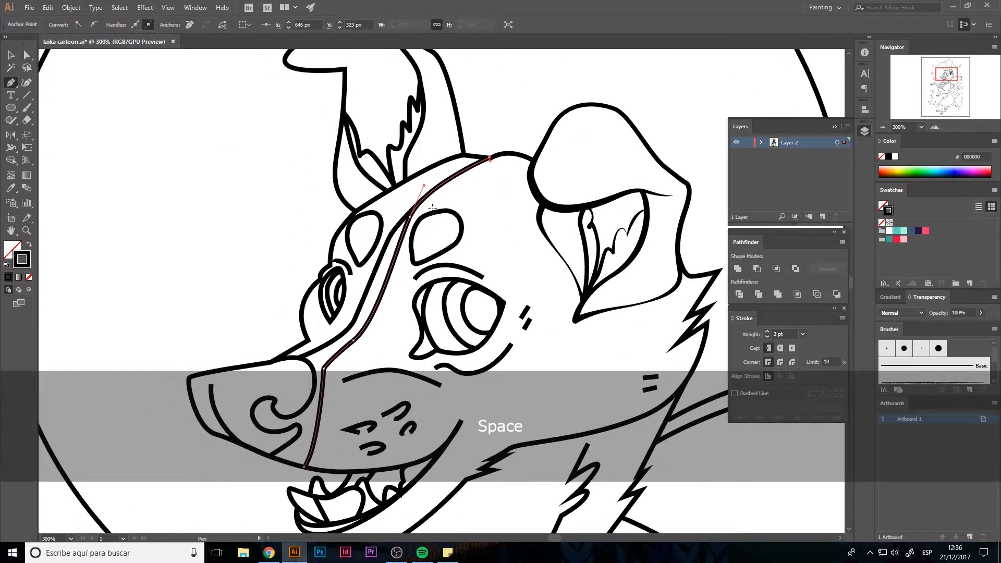
left_click(10, 150)
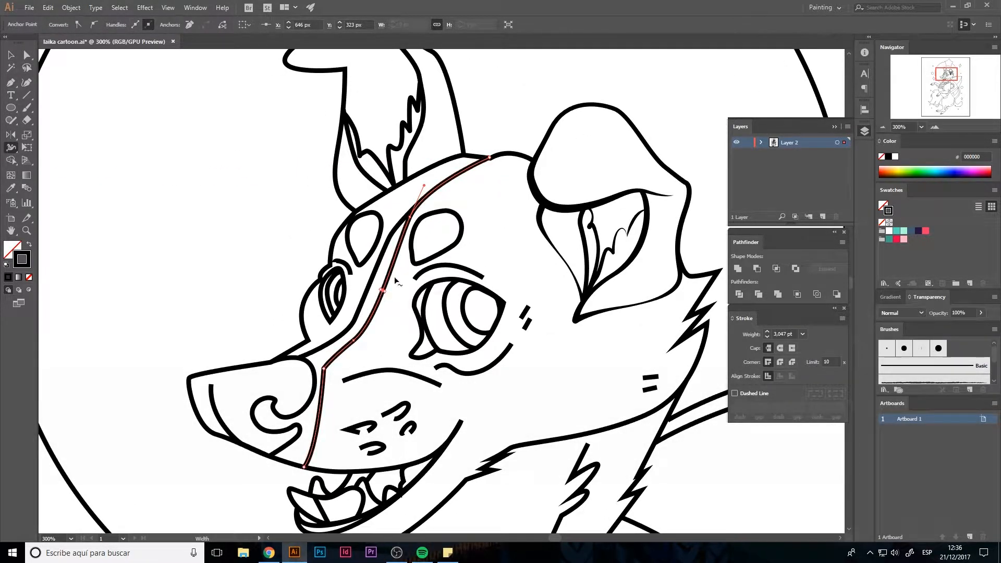
left_click_drag(382, 295, 383, 291)
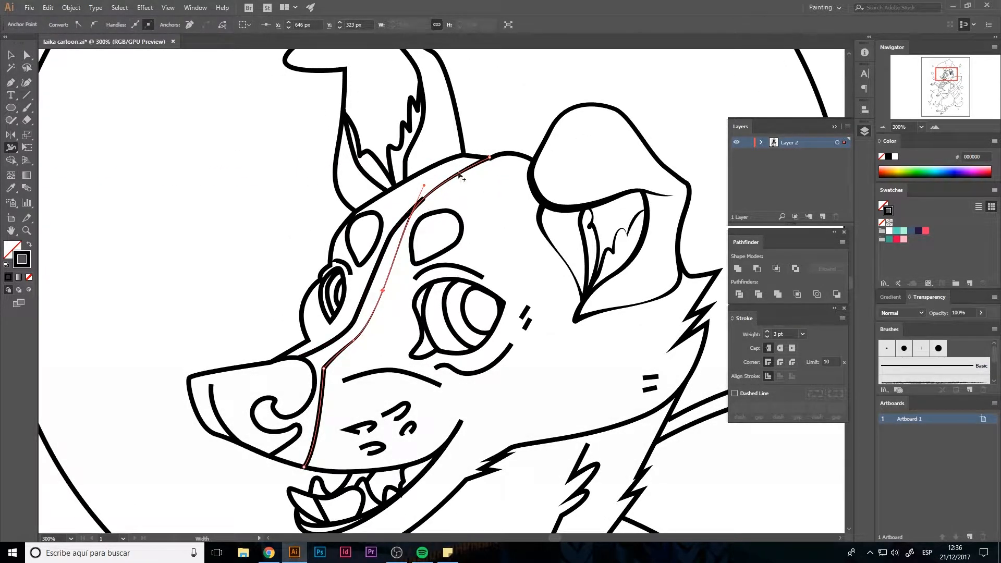
Step: Nudge the stripe line's upper end anchor slightly downward and thin the stripe's other line
key("Down")
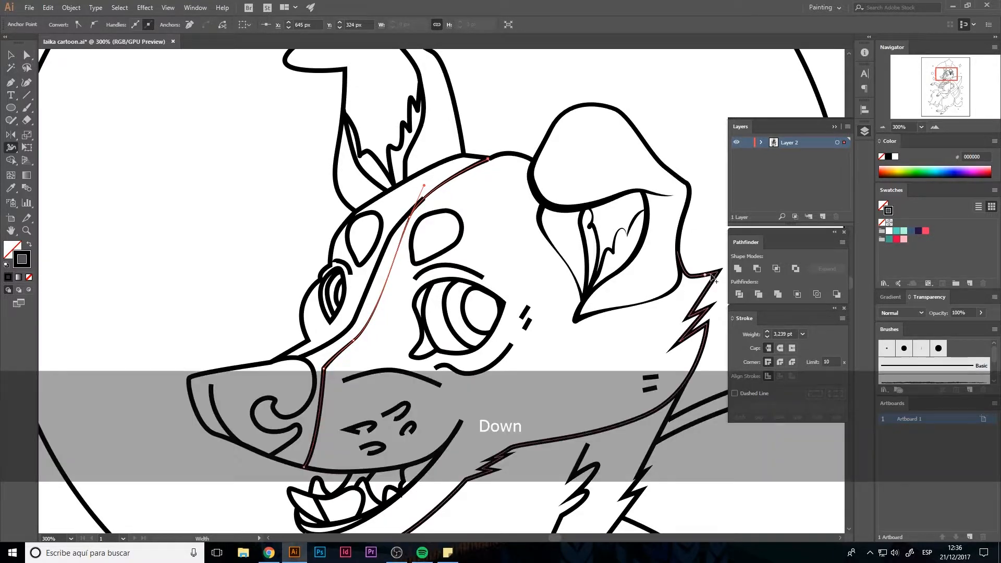
key("Right")
key("a")
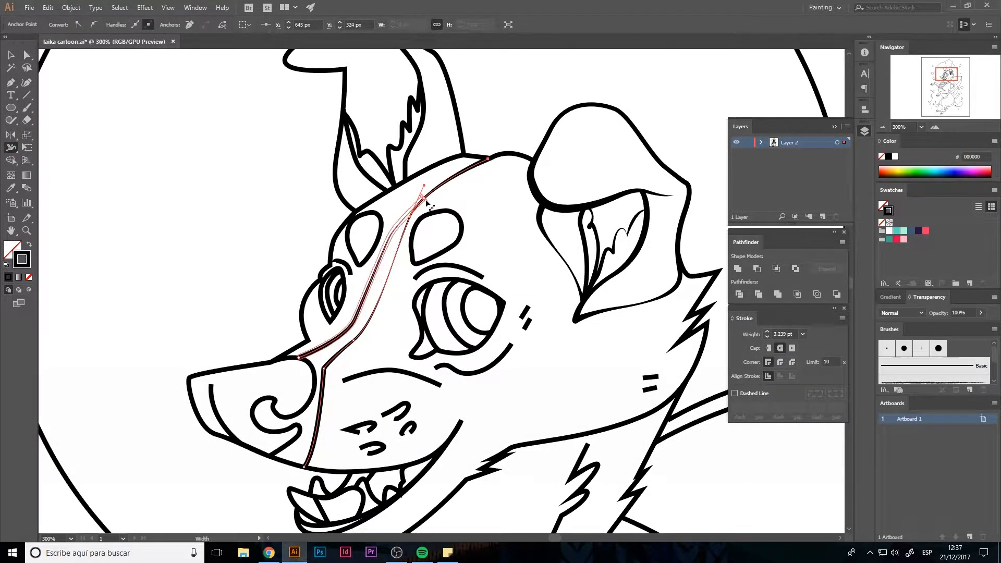
key("v")
left_click(383, 317)
Step: Thicken the near eye's outline toward its outer corner, thin the inner iris line, and undo the misplaced width changes
key("space")
left_click_drag(383, 318, 346, 297)
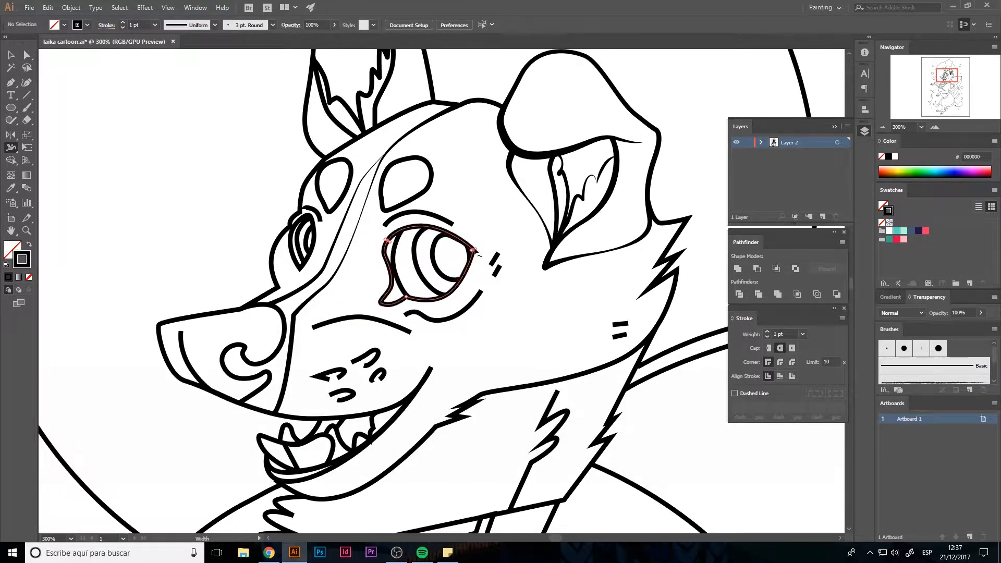
left_click_drag(476, 254, 412, 299)
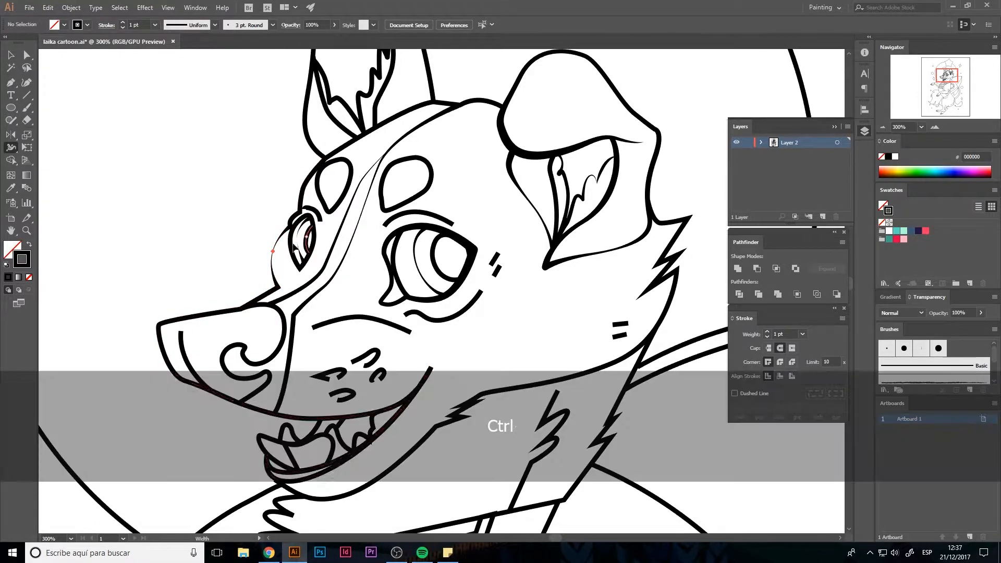
key("ctrl+z")
left_click_drag(272, 255, 245, 164)
key("ctrl+z")
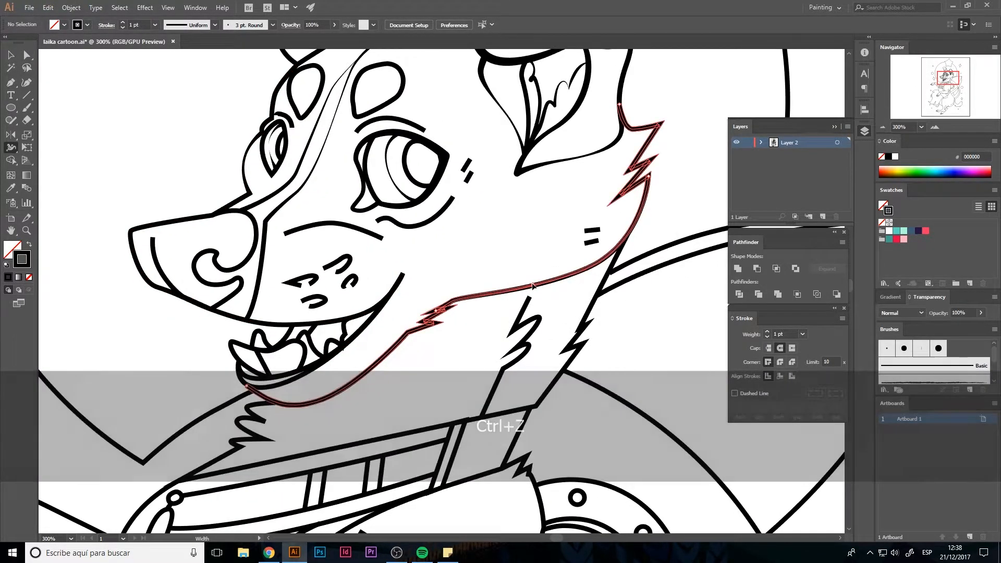
Step: Thin the middle of the cheek line between the ear tufts and jaw tuft, undoing unwanted width changes
key("ctrl+z")
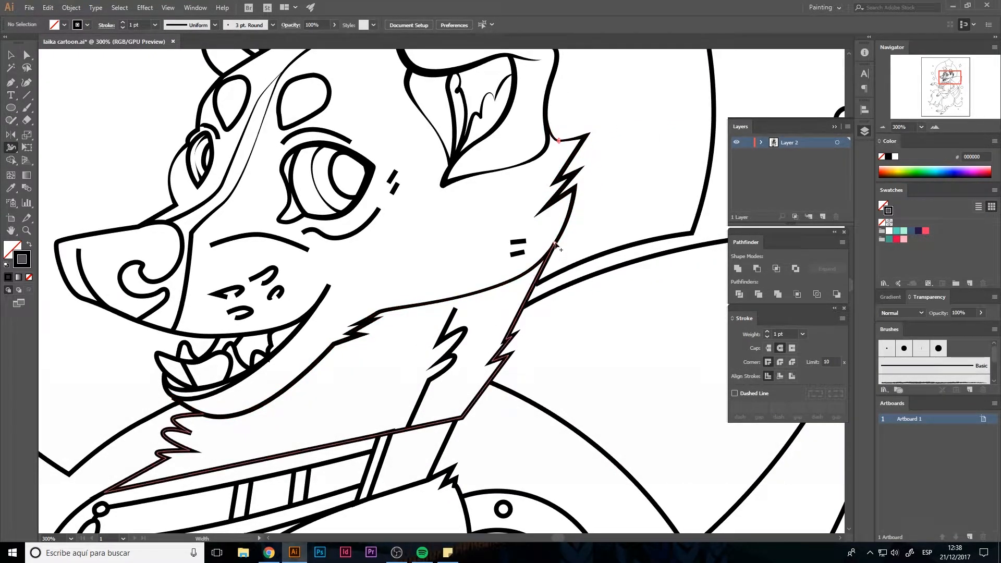
key("ctrl+z")
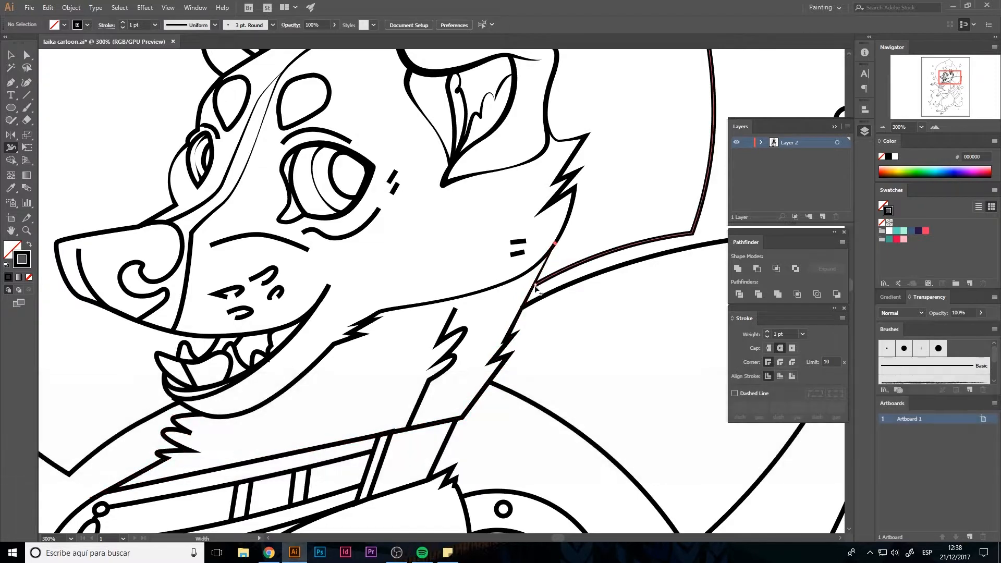
key("space")
left_click_drag(460, 343, 537, 368)
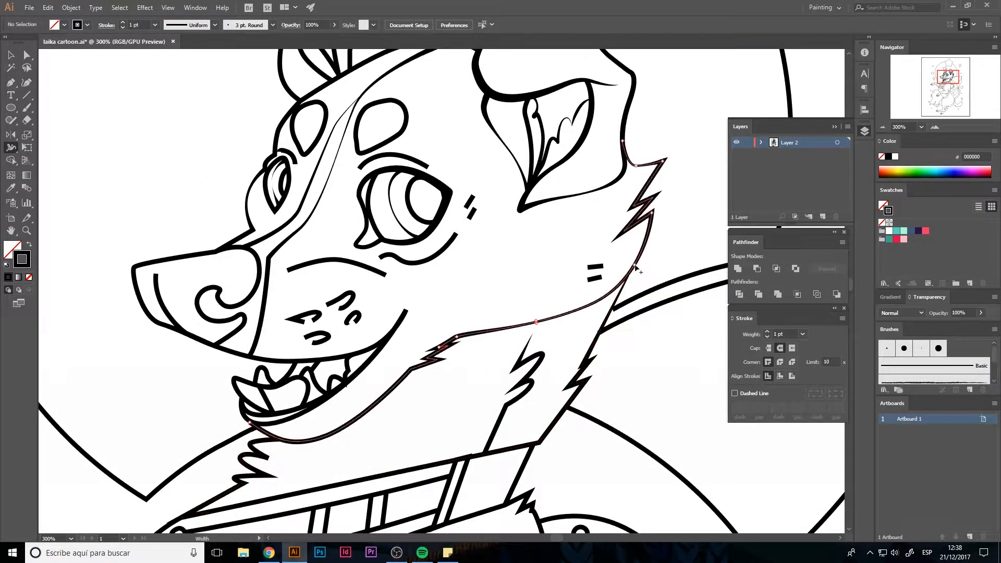
Step: Adjust the helmet outline's end anchor so that it meets the back of the neck
key("space")
left_click_drag(623, 298, 477, 250)
key("s")
key("a")
left_click(477, 251)
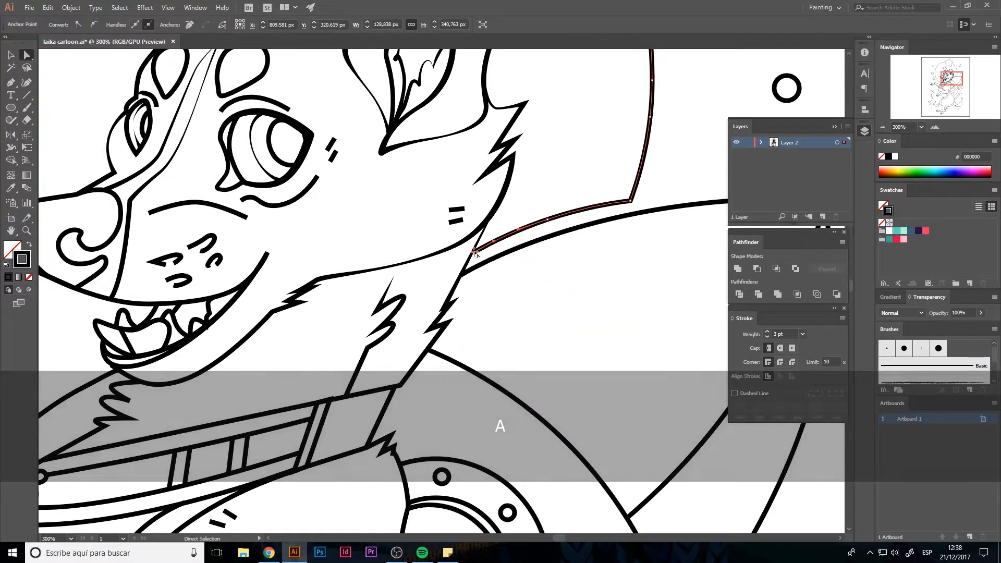
key("Left")
key("Right")
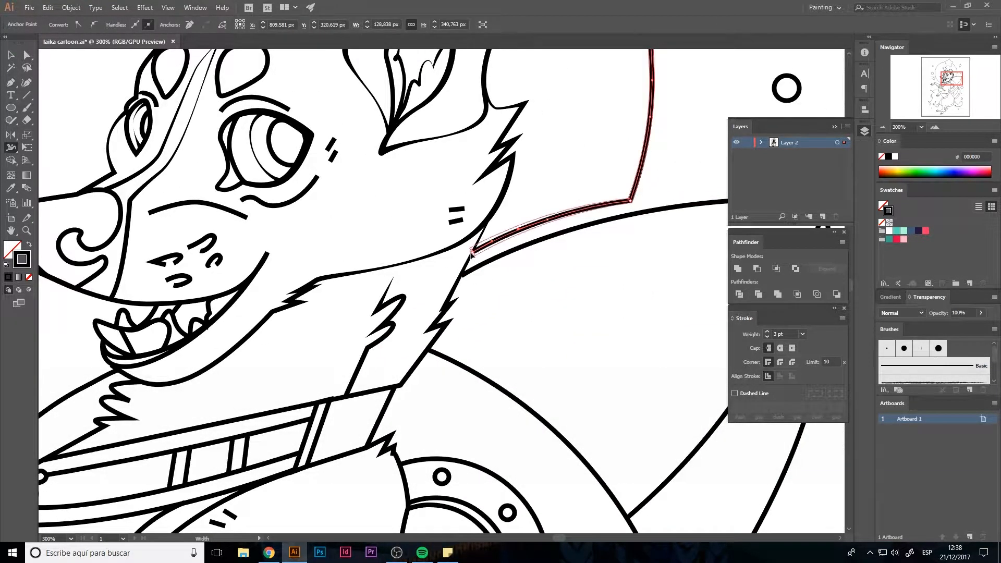
Step: Taper the helmet outline and the curved line below it toward the back of the neck
key("ctrl+z")
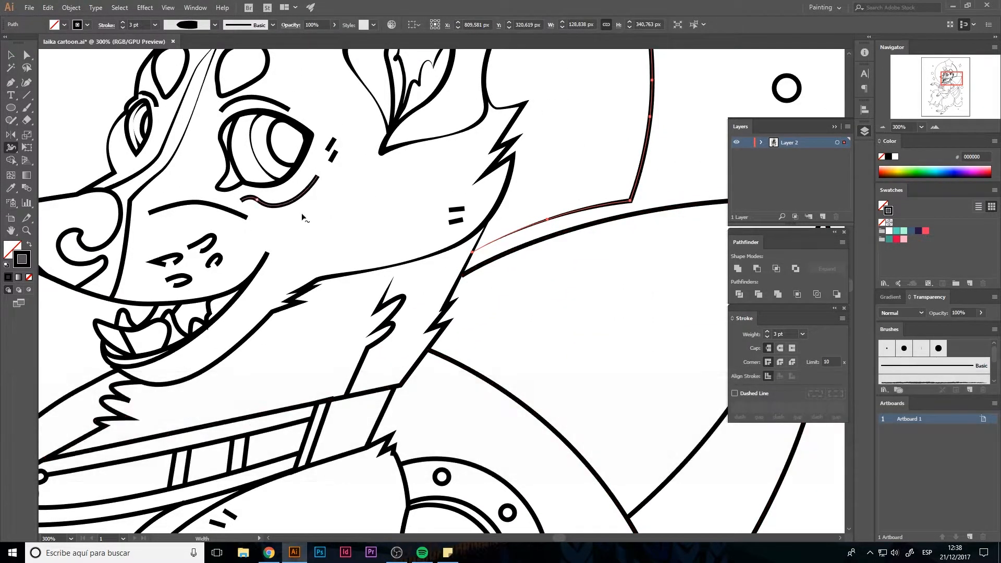
left_click_drag(463, 278, 463, 275)
key("space")
left_click_drag(548, 296, 338, 307)
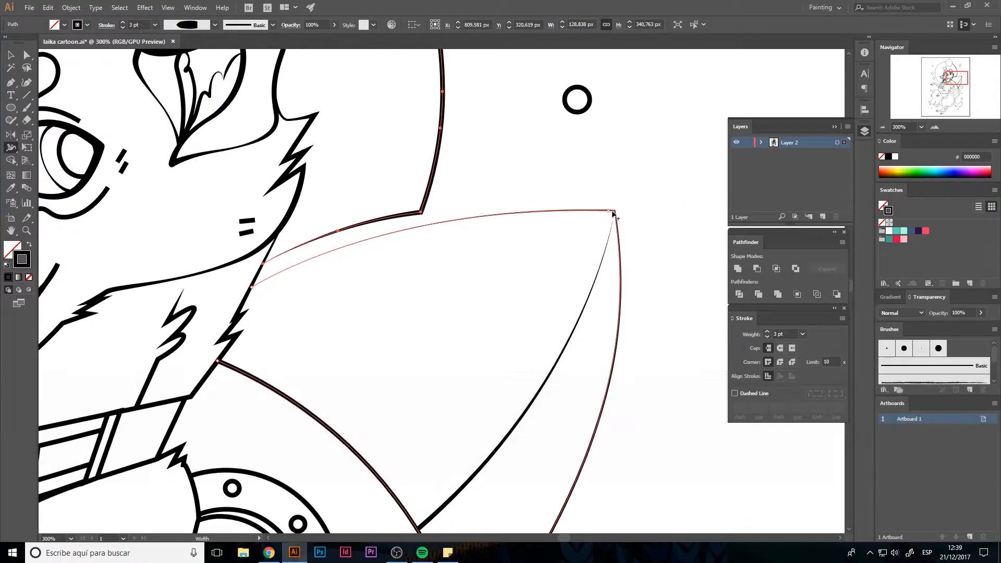
left_click_drag(613, 214, 617, 211)
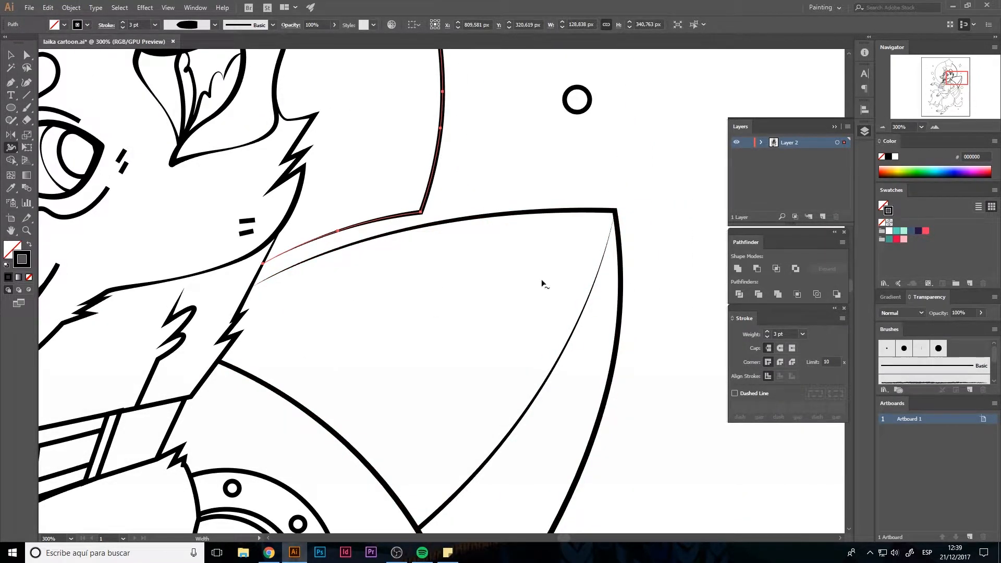
Step: Widen the lower end of the pointed shape's inner curve and adjust the width of its upper edge near the neck
scroll(461, 435, "down", 3)
key("ctrl+z")
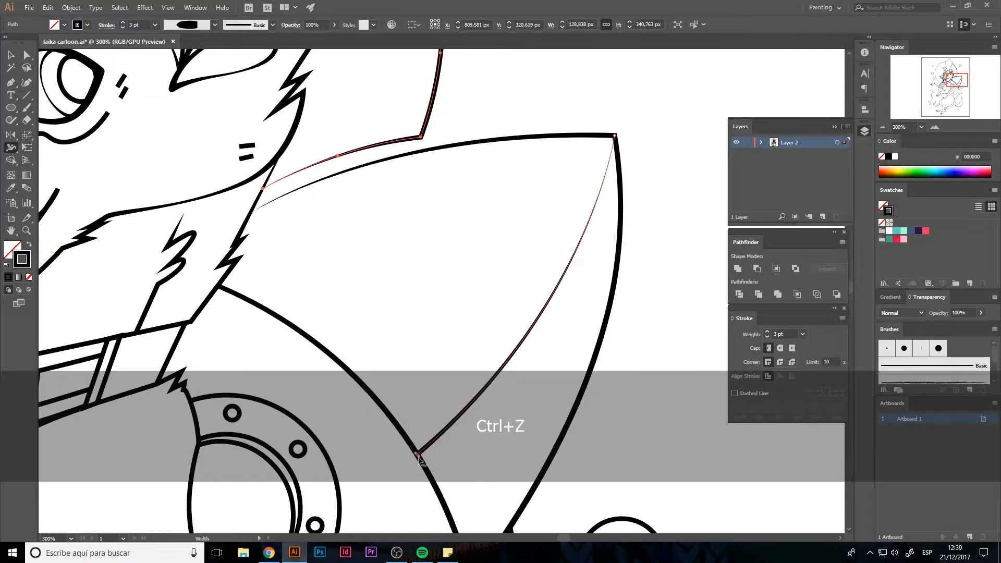
left_click_drag(426, 460, 470, 467)
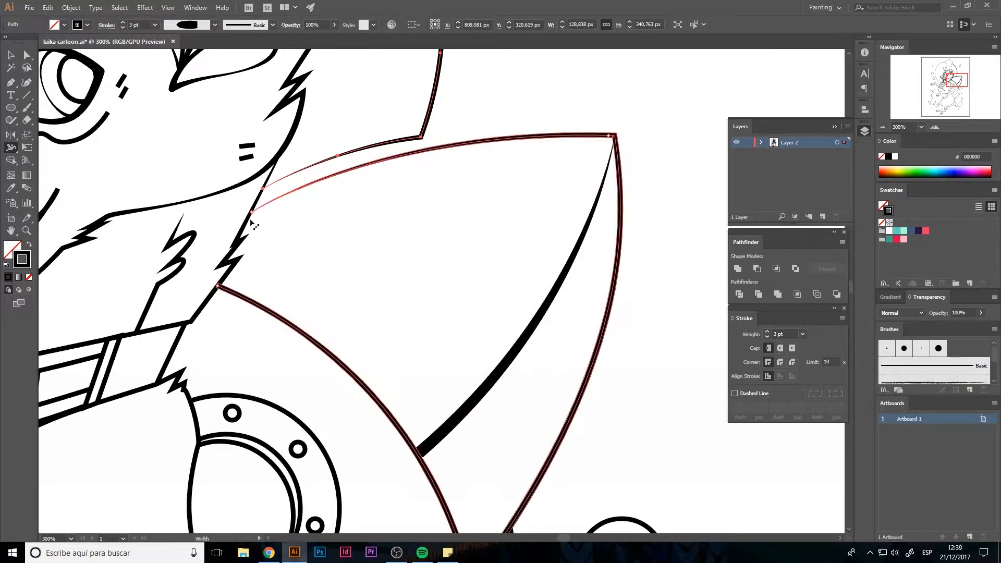
left_click_drag(417, 165, 417, 167)
key("ctrl+z")
left_click_drag(251, 212, 249, 219)
Step: Thicken the lower stretch of the curved outline that runs down from the neck behind the back
key("space")
left_click_drag(598, 359, 522, 260)
key("space")
left_click_drag(524, 263, 520, 176)
left_click_drag(396, 392, 400, 395)
key("space")
left_click_drag(275, 189, 290, 299)
Step: Thicken the middle of the collar's top line and taper its front end
key("space")
left_click_drag(196, 317, 566, 276)
left_click_drag(359, 319, 360, 323)
left_click_drag(256, 340, 256, 339)
Step: Vary the stroke width of the jaw line from the fur tuft down to the chin
key("space")
left_click_drag(357, 255, 368, 275)
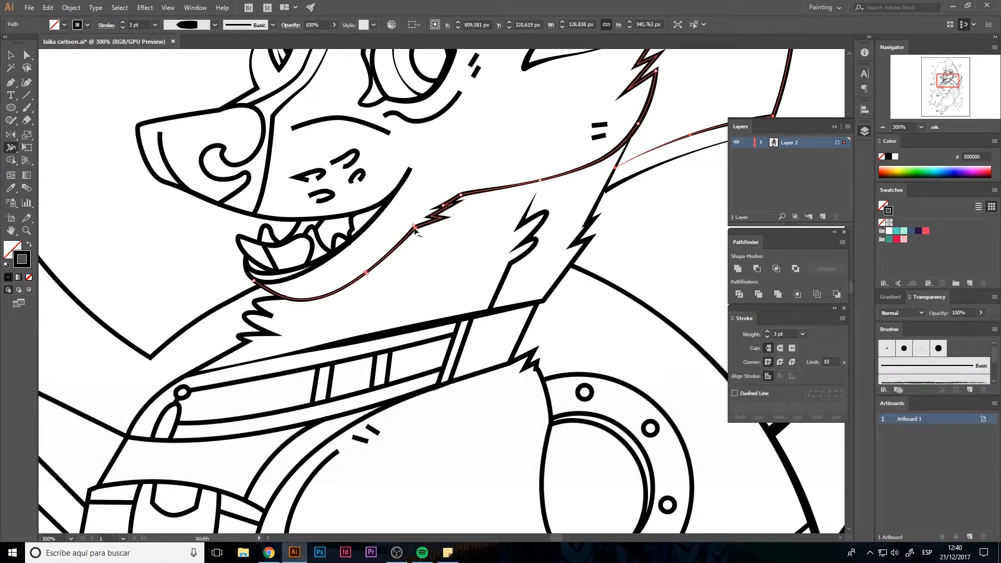
left_click_drag(415, 228, 418, 233)
mouse_move(286, 301)
left_mouse_down()
mouse_move(335, 331)
mouse_move(284, 312)
left_mouse_up()
Step: Taper the upper end of the nose's inner line and the curl of the nostril
key("space")
key("space")
left_click_drag(284, 313, 342, 378)
left_click_drag(232, 249, 231, 249)
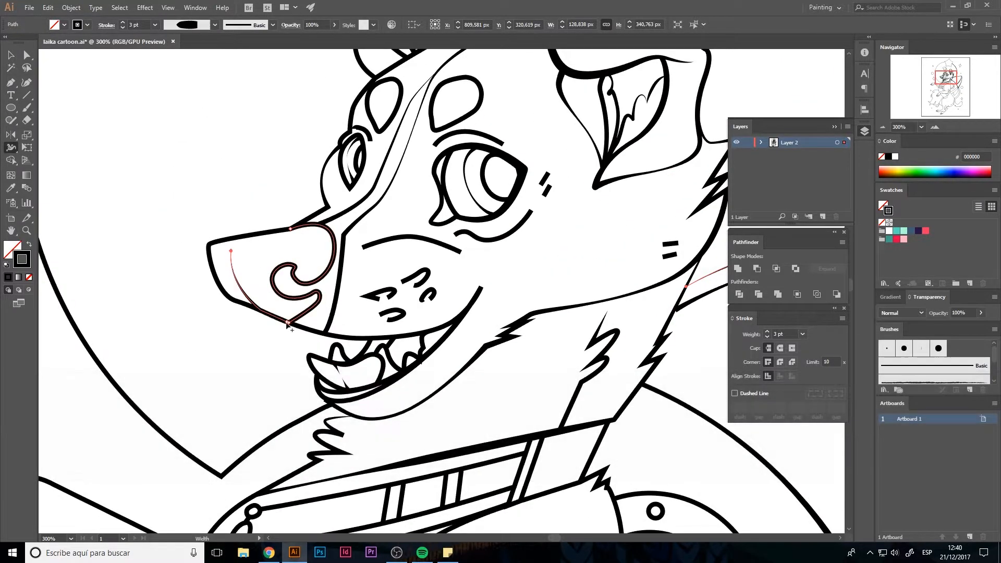
key("space")
left_click_drag(316, 241, 316, 259)
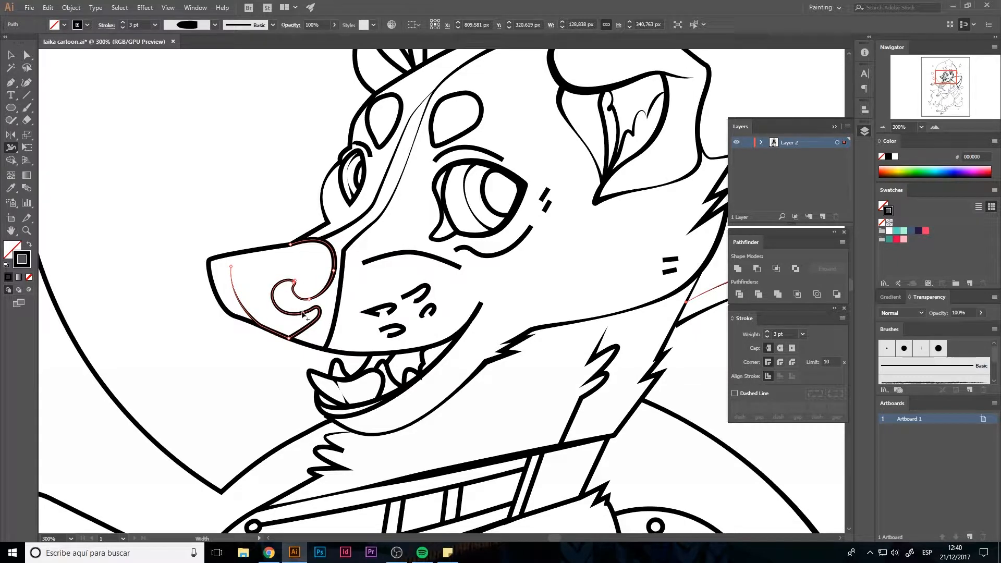
Step: Thin the back of the near brow marking and taper the upper eyelid line toward the muzzle
key("space")
left_click_drag(320, 315, 248, 373)
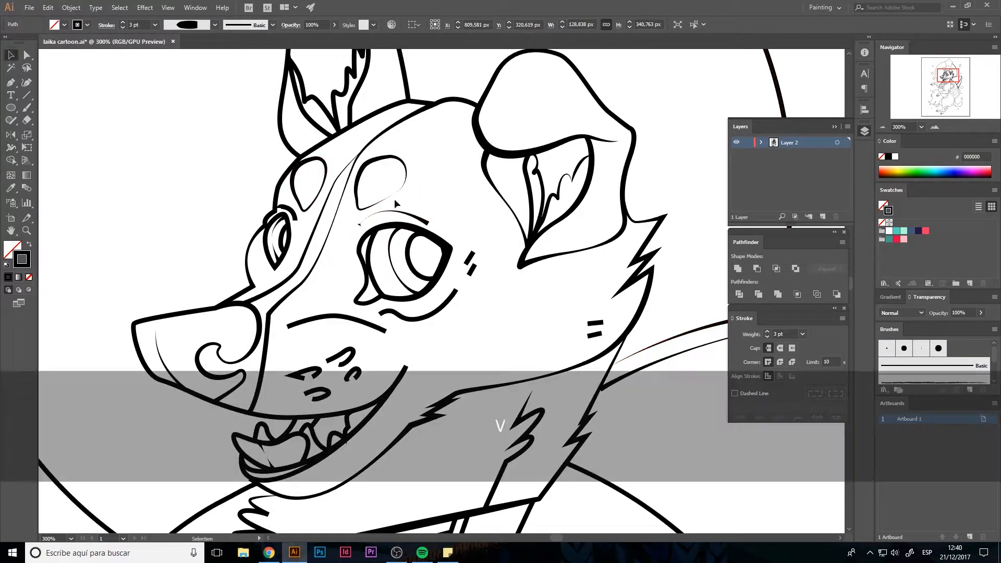
key("a")
left_click(371, 189)
left_click(439, 211)
key("space")
left_click_drag(442, 215, 391, 217)
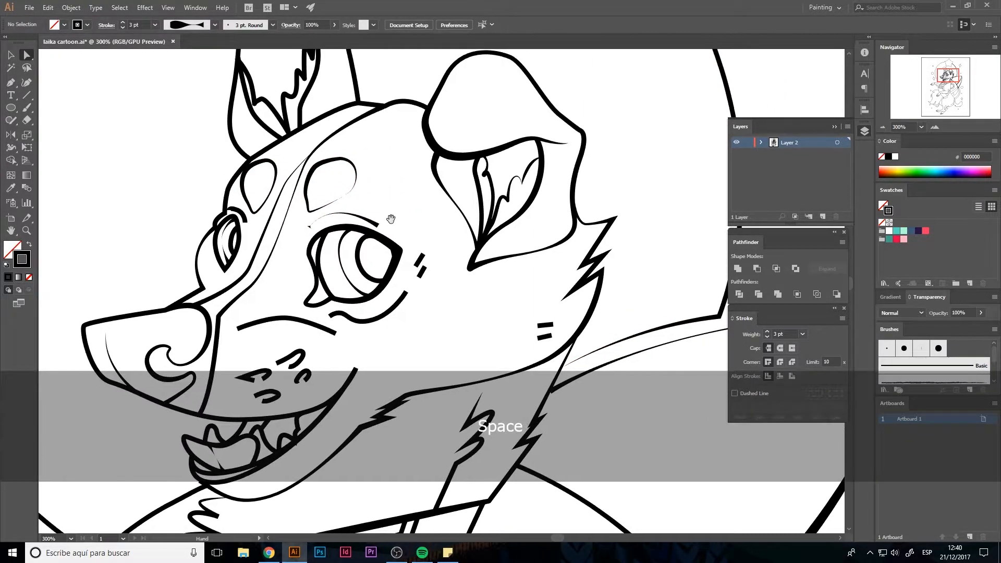
Step: Erase the stray front tip of the near eye's upper eyelid line and select the line art group
left_click(309, 225)
key("v")
left_click(414, 191)
key("space")
left_click_drag(317, 221, 336, 220)
key("ctrl+z")
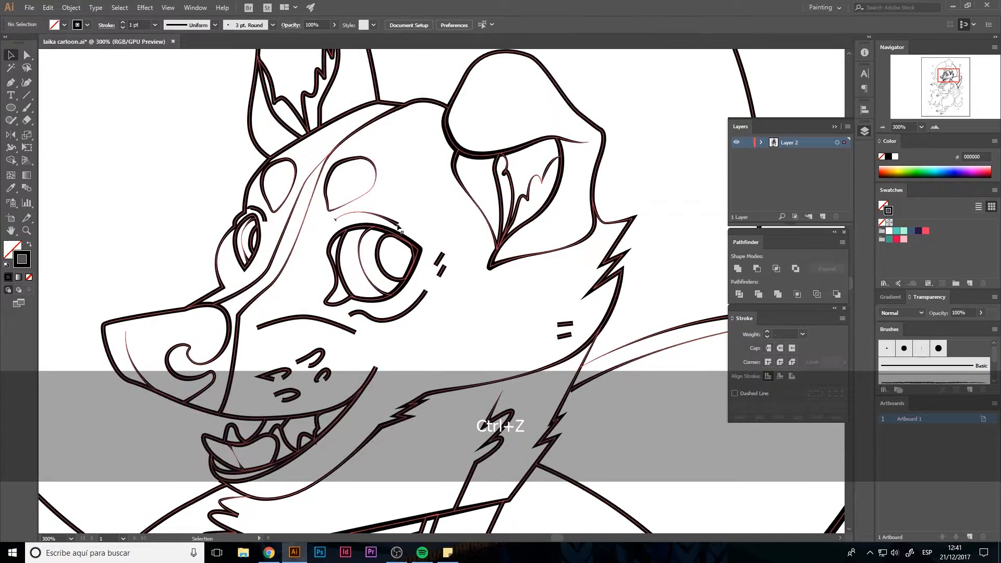
key("shift+e")
key("v")
left_click(371, 212)
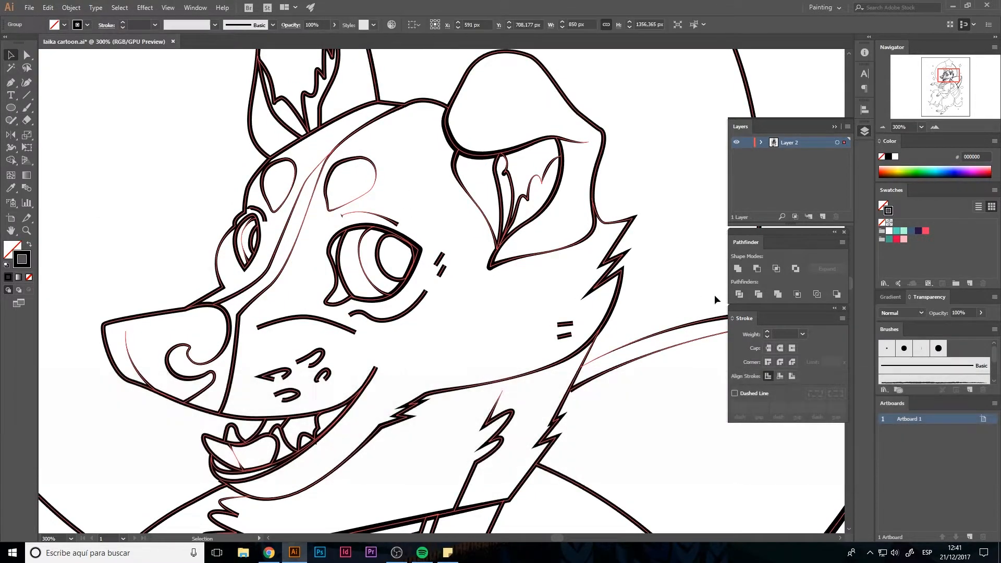
Step: Try to give the near eye's upper eyelid line round caps and round corners
left_click(447, 244)
key("a")
left_click(384, 217)
left_click(780, 348)
left_click(780, 362)
left_click(367, 223)
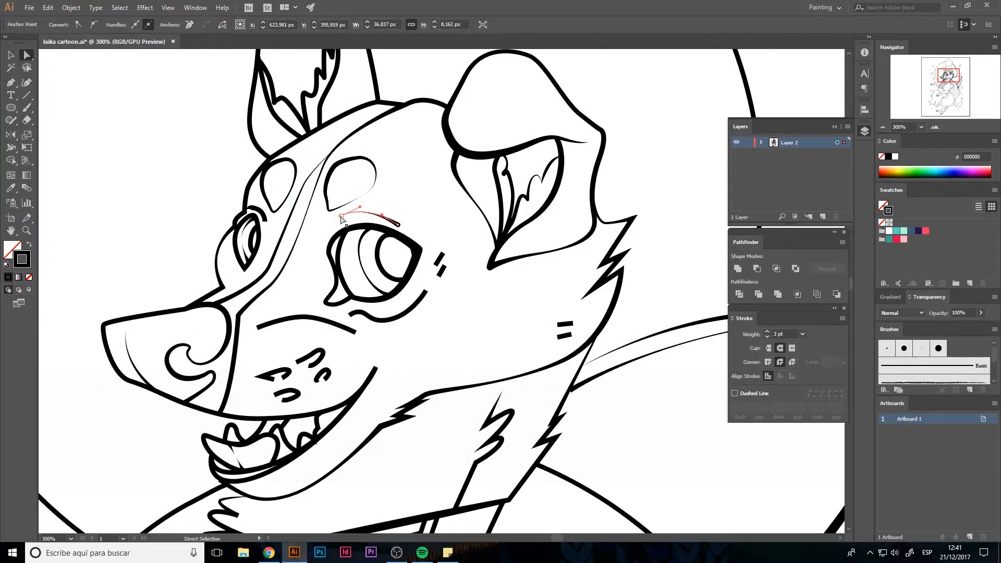
Step: Undo the last edits to the near eye's upper eyelid line and the near brow marking
key("ctrl+z")
key("ctrl+z")
key("ctrl+z")
key("ctrl+z")
key("ctrl+z")
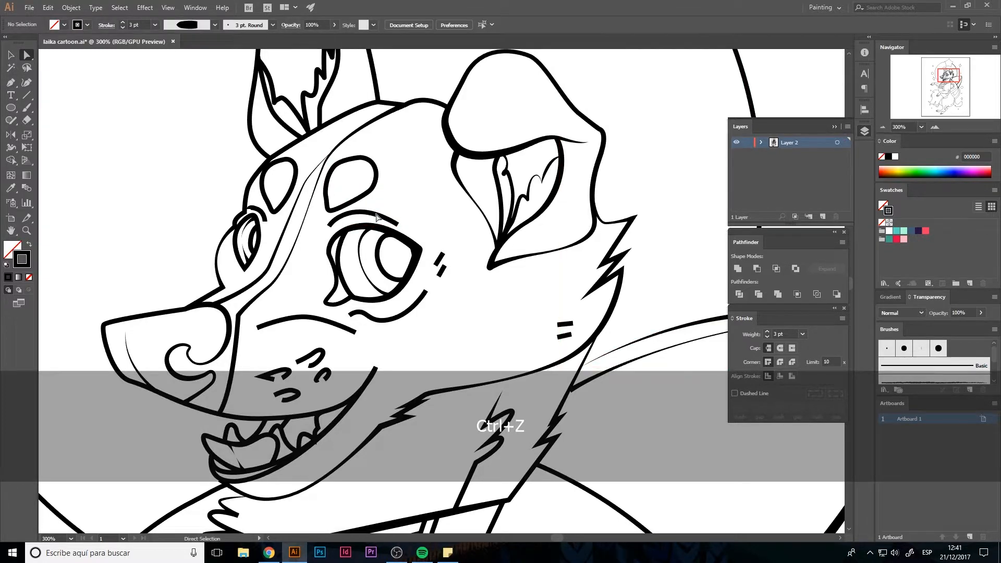
Step: Taper the near eye's upper eyelid line toward the muzzle and give it round caps
left_click(383, 217)
key("v")
left_click(388, 203)
left_click(371, 212)
left_click(302, 59)
key("a")
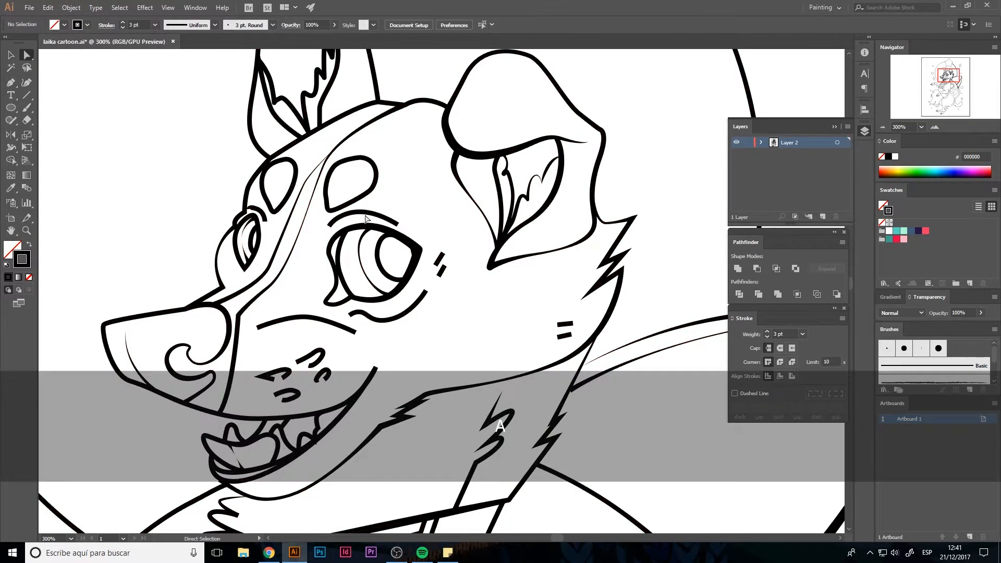
left_click(367, 212)
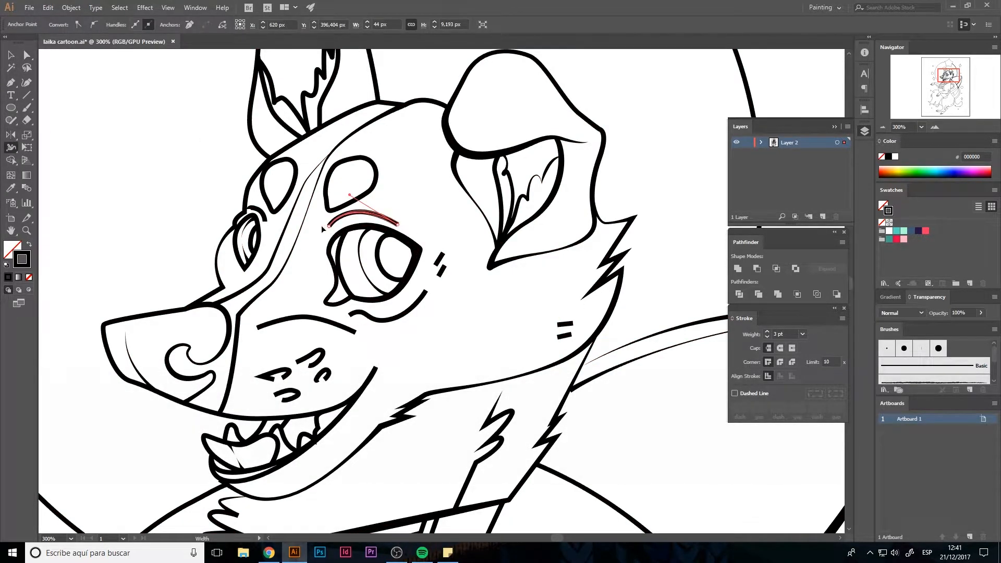
key("v")
key("a")
left_click(367, 212)
left_click(780, 348)
left_click(396, 198)
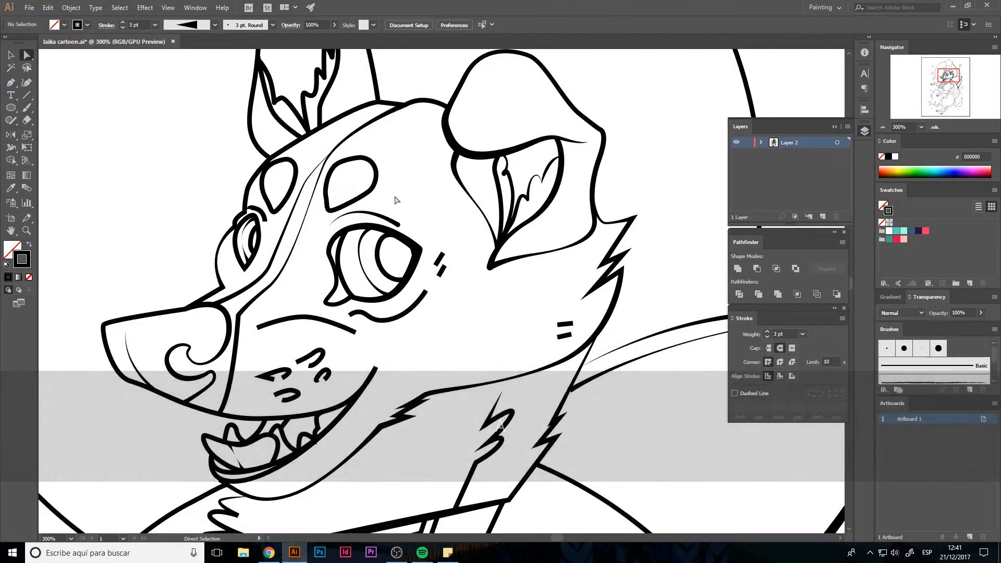
Step: Adjust the stroke width of the short eyelid line above the far eye
left_click(265, 219)
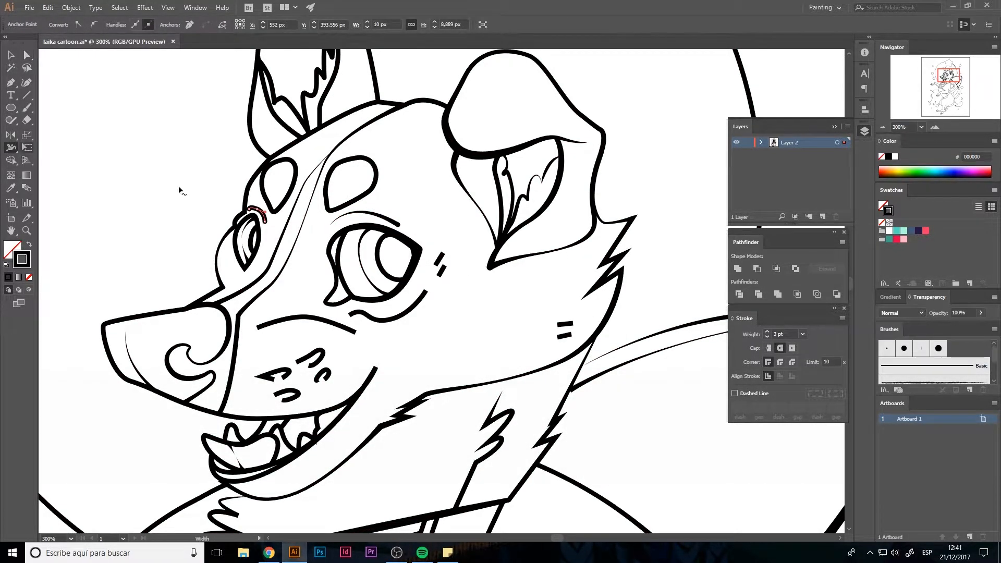
left_click_drag(244, 202, 233, 197)
key("v")
left_click(415, 201)
Step: Thicken the upper end of the suit's inner armhole curve and thin its middle
key("space")
left_click_drag(395, 343, 465, 327)
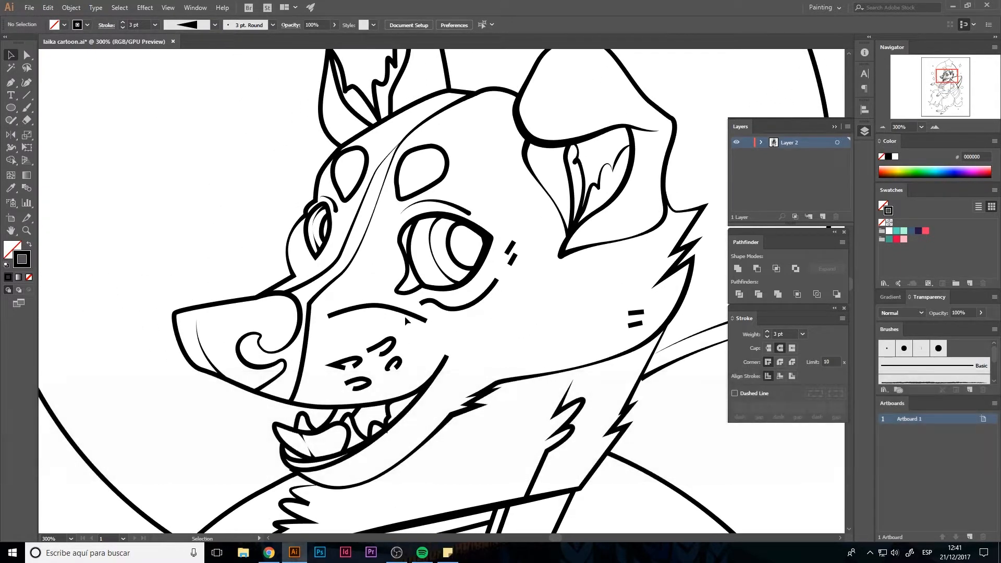
key("ctrl+minus")
key("space")
left_click_drag(441, 501, 510, 278)
key("ctrl+equal")
key("ctrl+equal")
key("shift+w")
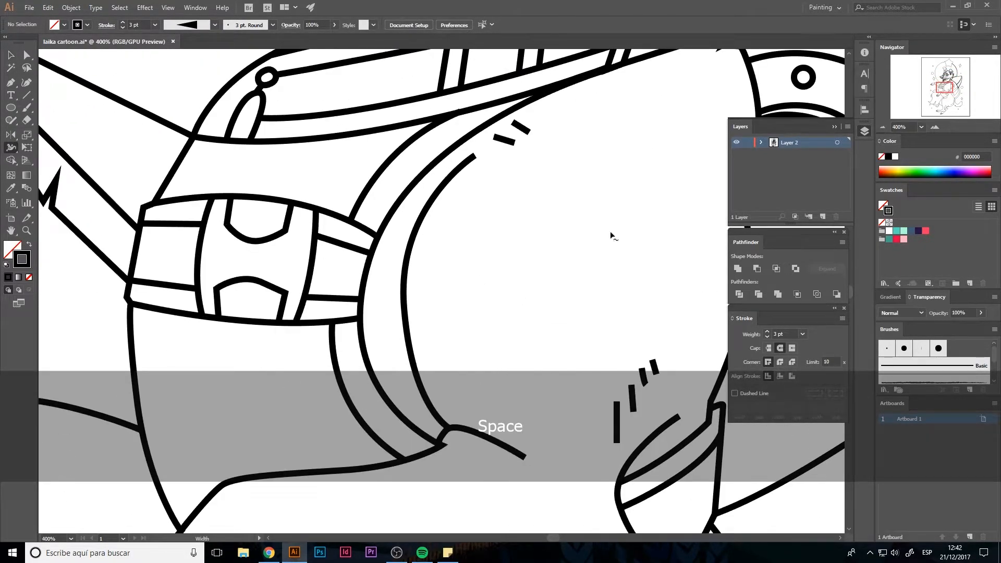
left_click_drag(476, 156, 479, 162)
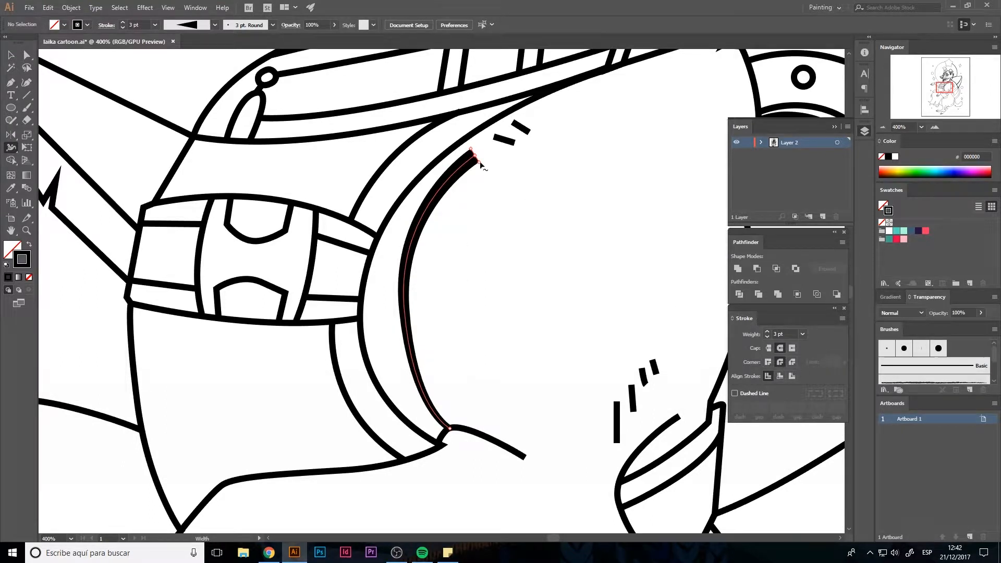
left_click_drag(407, 298, 405, 298)
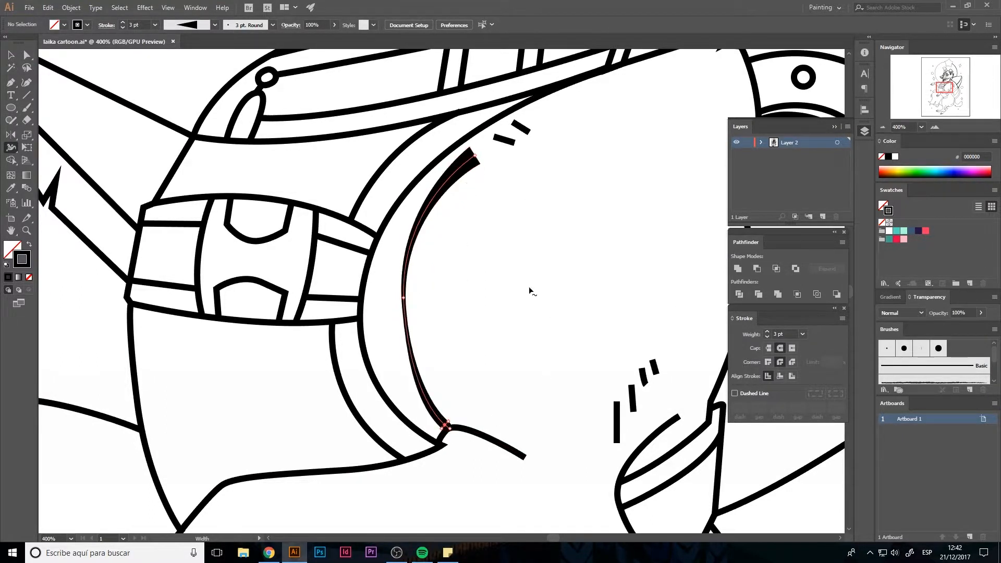
Step: Give the suit's inner armhole curve round stroke caps
key("s")
key("a")
left_click(466, 168)
left_click(780, 348)
left_click(604, 318)
left_click(465, 168)
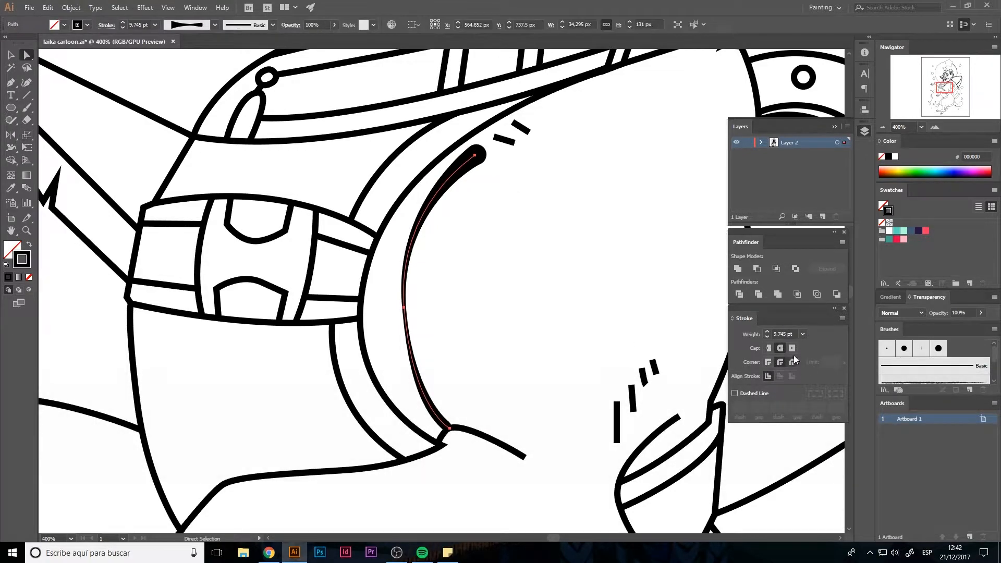
left_click(554, 308)
Step: Give the line of the fur tuft below the chin round stroke corners
key("space")
key("ctrl+minus")
key("ctrl+minus")
left_click_drag(548, 306, 538, 339)
key("space")
key("ctrl+plus")
key("ctrl+plus")
left_click_drag(444, 183, 376, 344)
left_click(363, 342)
left_click(780, 362)
left_click(438, 326)
key("space")
left_click_drag(439, 327, 457, 350)
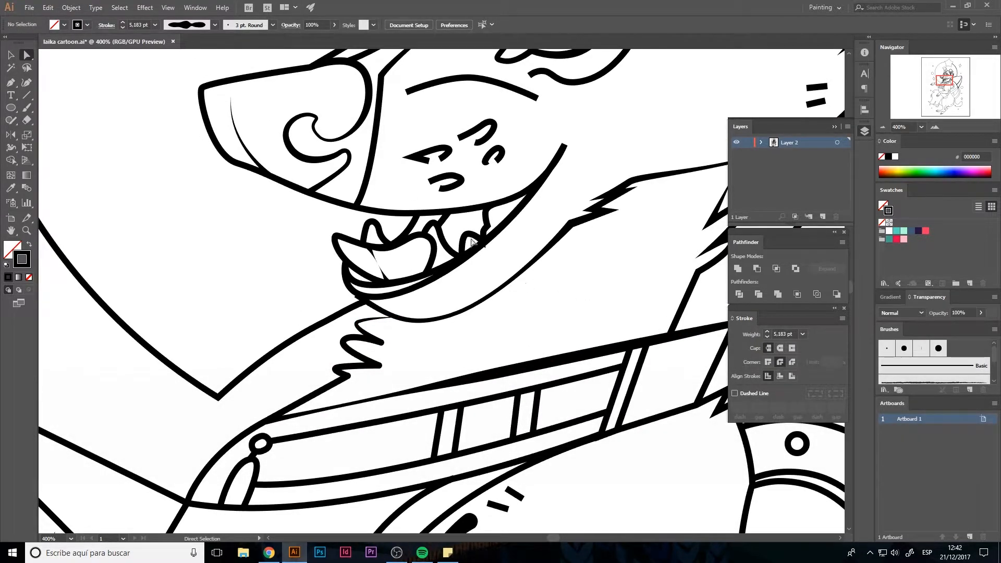
Step: Nudge the anchor of the back tooth line at the mouth's lower edge slightly upward
key("a")
left_click(485, 244)
key("Up")
left_click(559, 199)
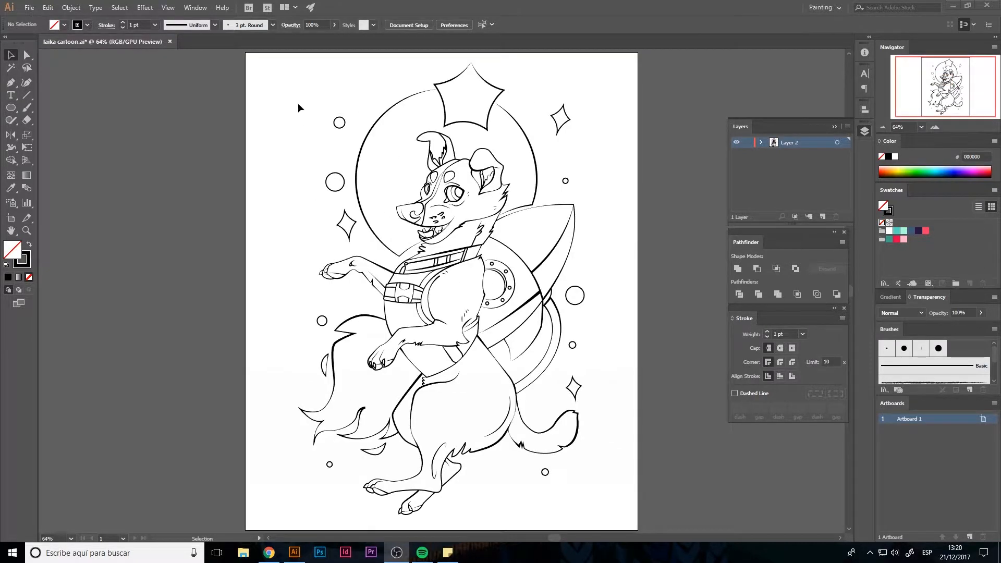
Step: Examine the line art up close from the head down to the feet and back up
left_click(501, 282)
key("ctrl+plus")
key("ctrl+plus")
key("ctrl+plus")
key("space")
left_click_drag(552, 275, 541, 329)
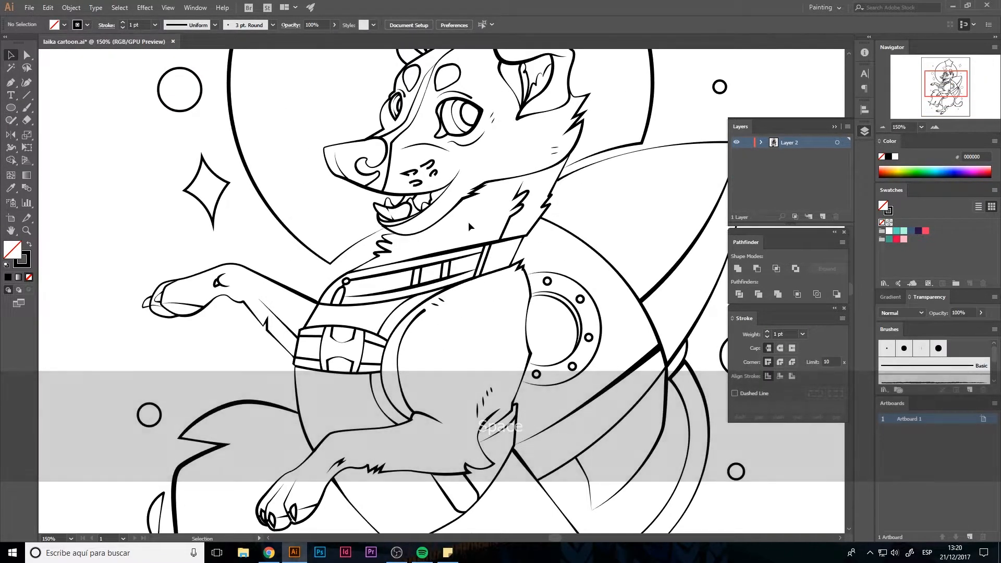
key("space")
left_click_drag(469, 221, 466, 283)
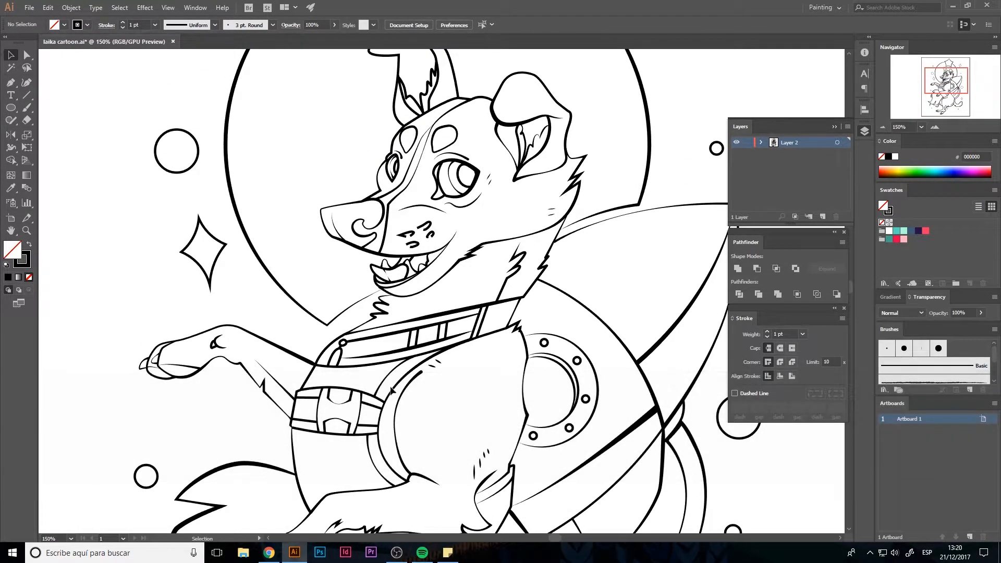
key("space")
left_click_drag(359, 379, 388, 281)
left_click_drag(445, 450, 370, 223)
left_click_drag(348, 516, 374, 347)
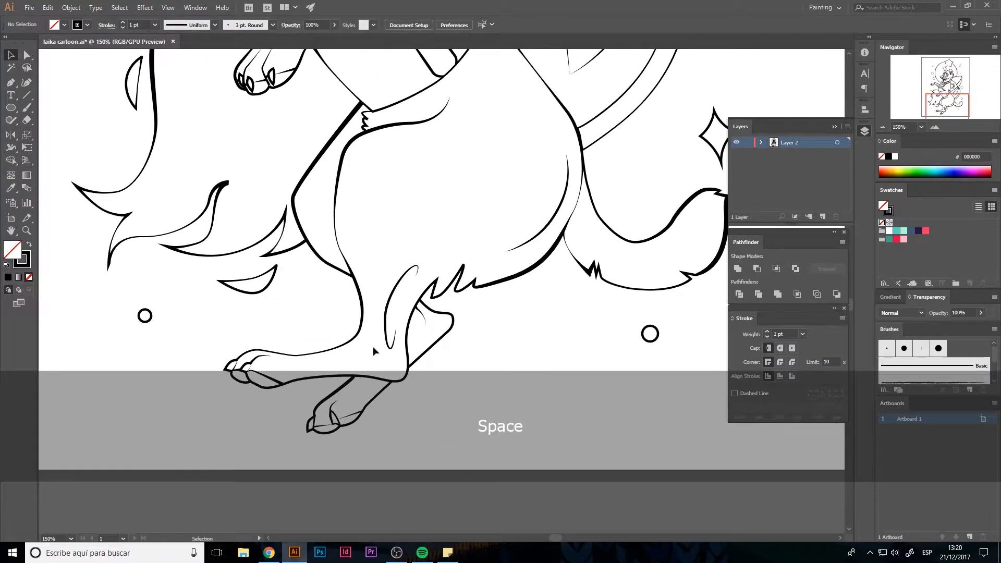
key("space")
left_click_drag(475, 243, 543, 459)
left_click_drag(459, 146, 523, 470)
key("space")
left_click_drag(588, 178, 503, 296)
Step: Vary the stroke width of the raised far ear's outline, thickening the folded tip and thinning the front edge
key("space")
key("space")
key("ctrl+plus")
left_click_drag(512, 146, 493, 265)
key("ctrl+plus")
key("space")
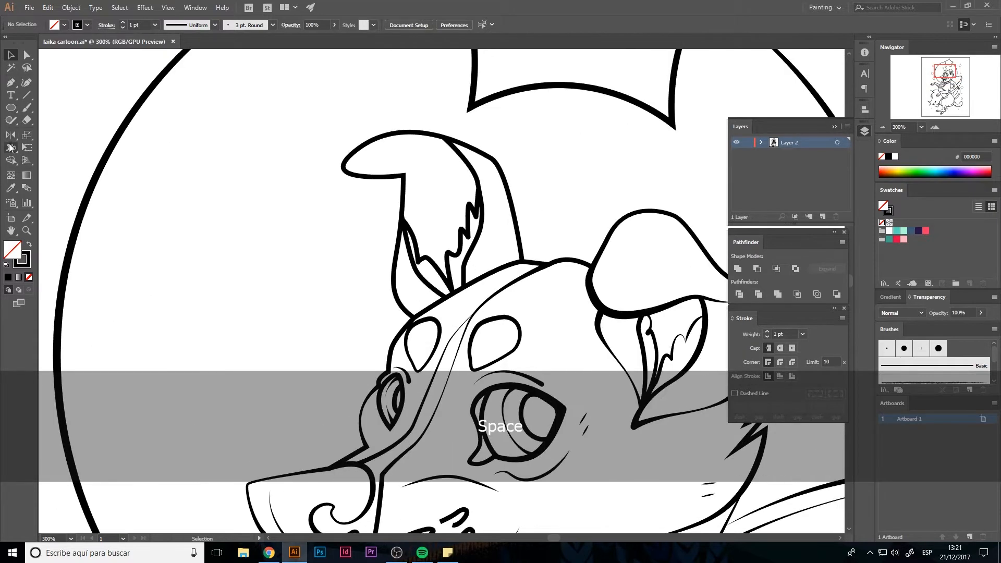
left_click(10, 147)
left_click_drag(515, 214, 515, 215)
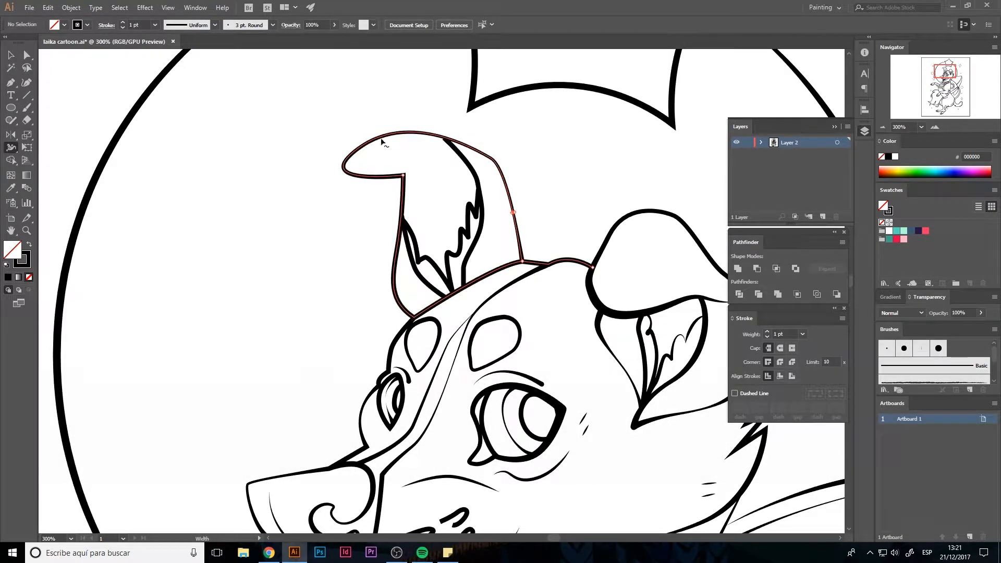
left_click_drag(382, 137, 380, 133)
left_click_drag(395, 257, 397, 259)
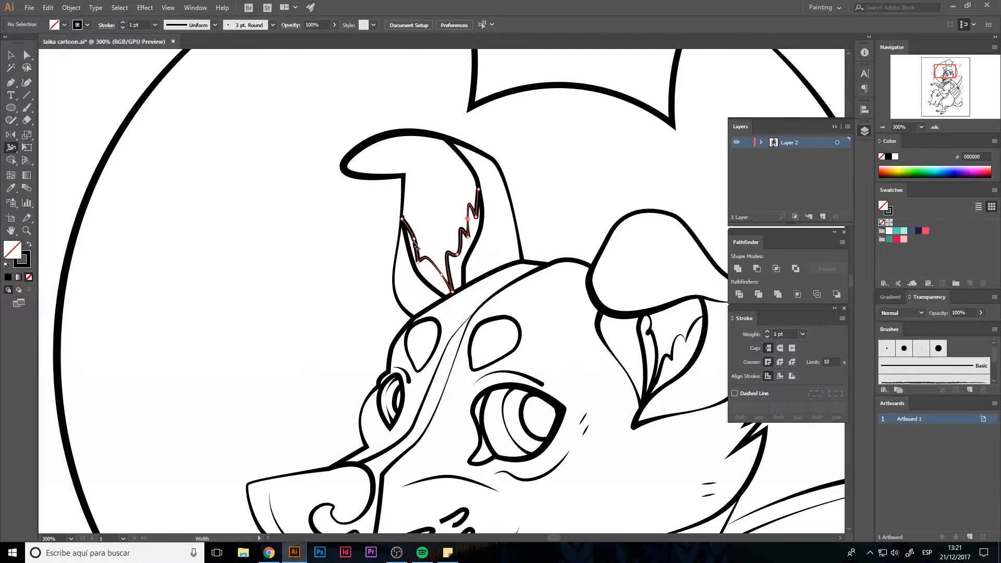
Step: Thin the front of the inner fur line in the raised ear and give it round caps
key("a")
left_click(407, 223)
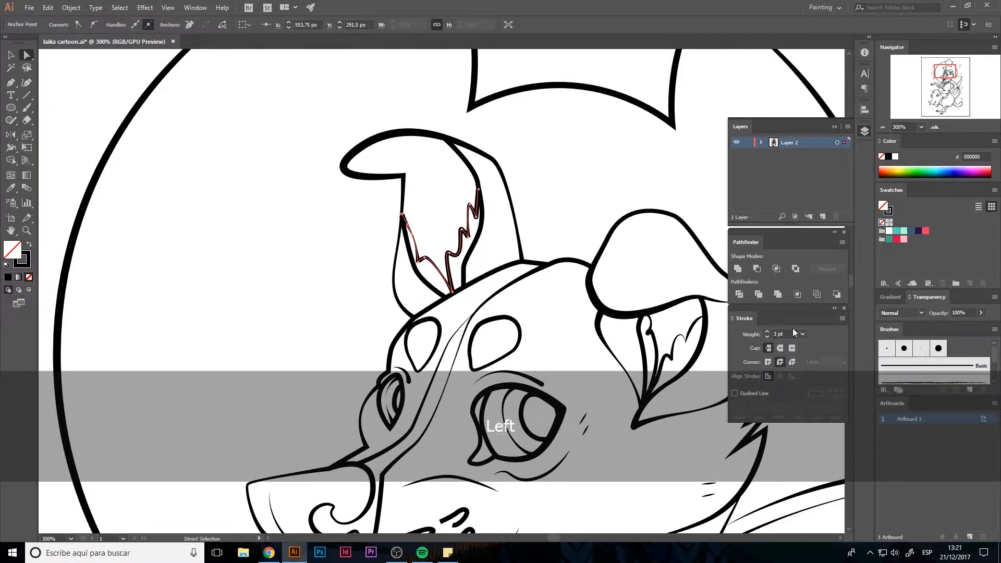
left_click(780, 347)
left_click(434, 210)
Step: Review the complete line art with the whole artboard in view
scroll(465, 167, "down", 3)
key("space")
left_click_drag(464, 167, 444, 110)
left_click(11, 232)
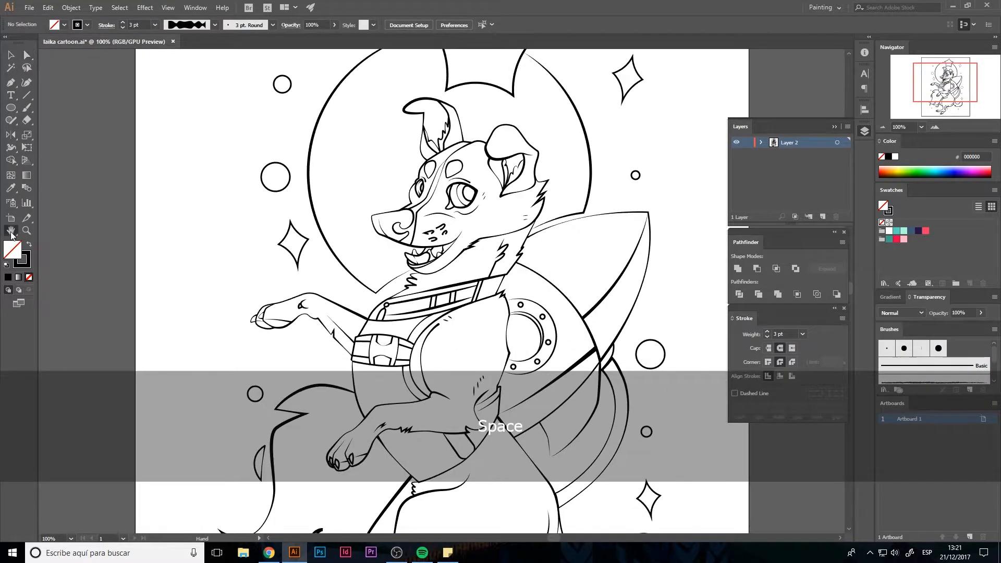
double_click(12, 232)
key("v")
key("ctrl+a")
left_click(609, 248)
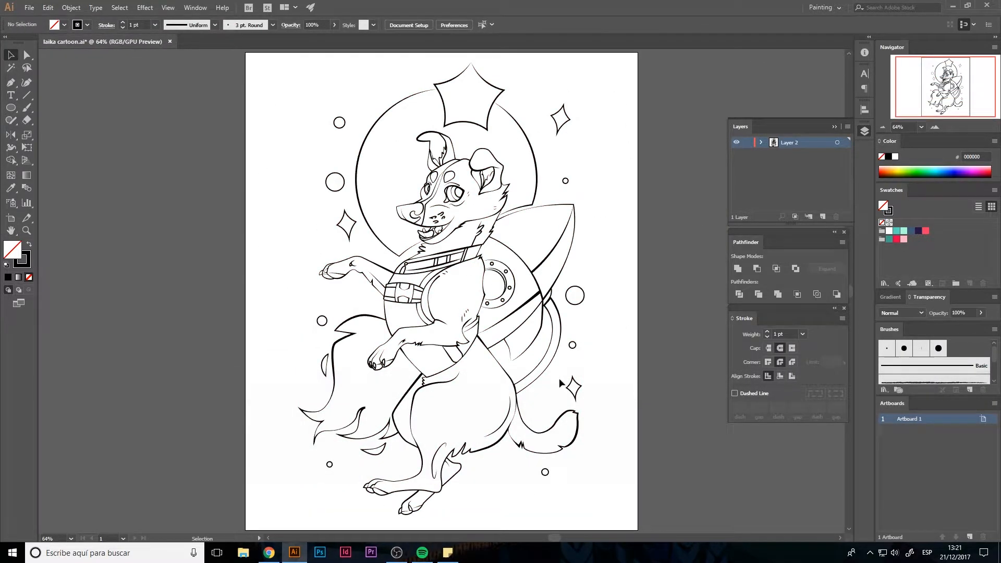
Step: Add a layer beneath the locked line art and draw a dark purple (#261447) background rectangle of about 1082 × 1346 px
left_click(822, 217)
left_click(918, 230)
key("m")
left_click_drag(259, 66, 620, 515)
key("v")
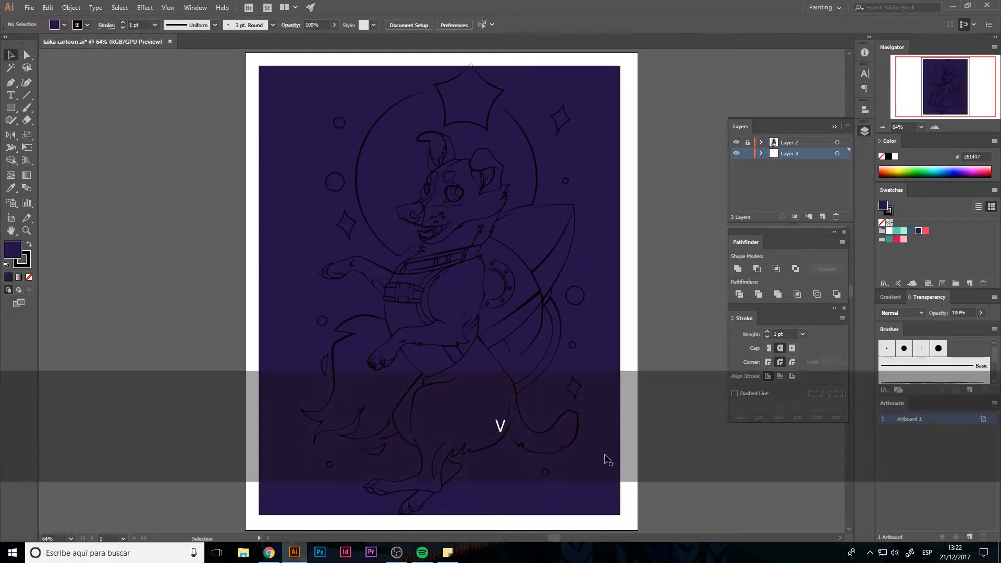
Step: Move the background rectangle slightly right to centre it on the page and enlarge it to about 1113 × 1384 px
left_click(603, 458)
key("Right")
key("Right")
key("Right")
key("Right")
key("Right")
key("Right")
left_click(865, 110)
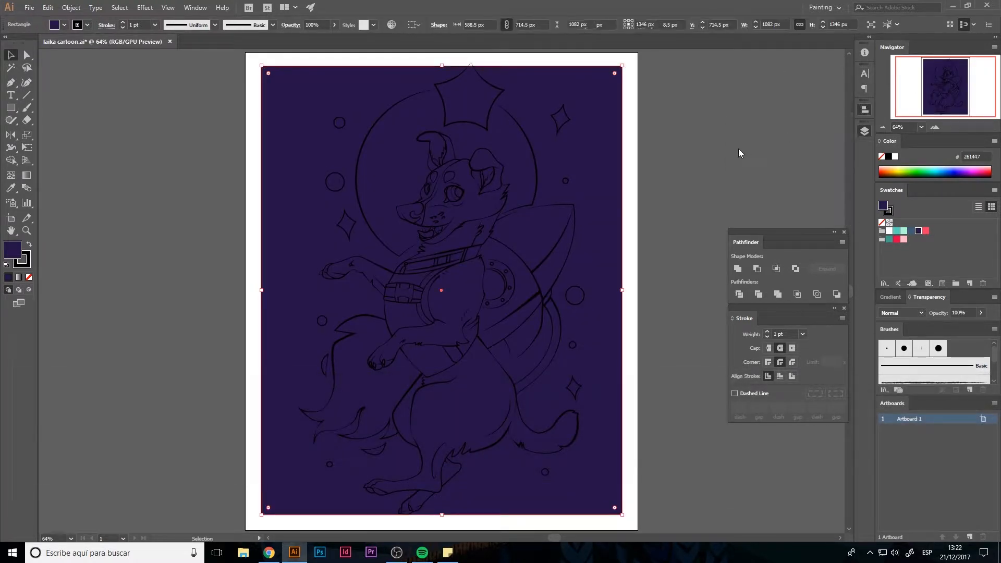
left_click(864, 131)
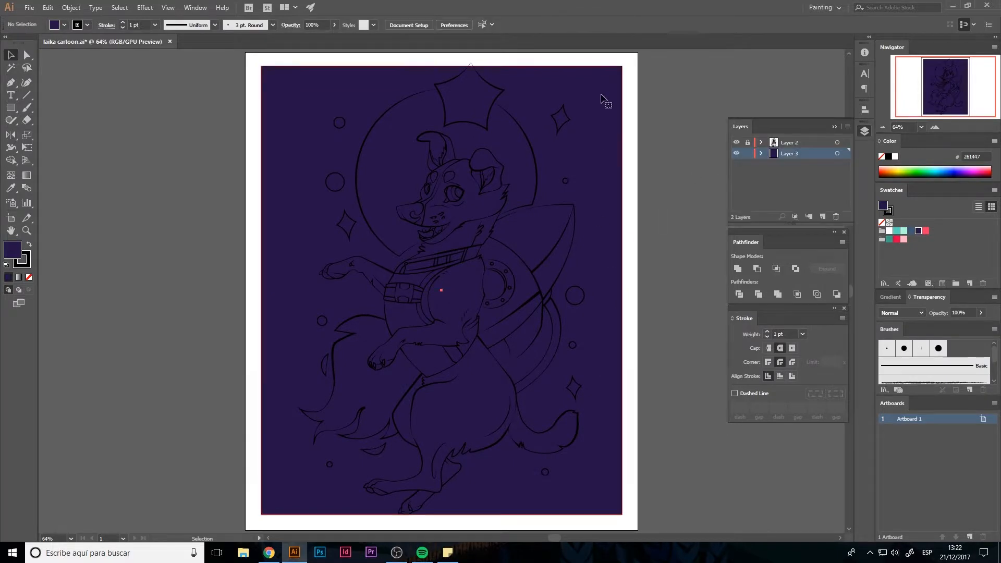
left_click_drag(622, 66, 627, 60)
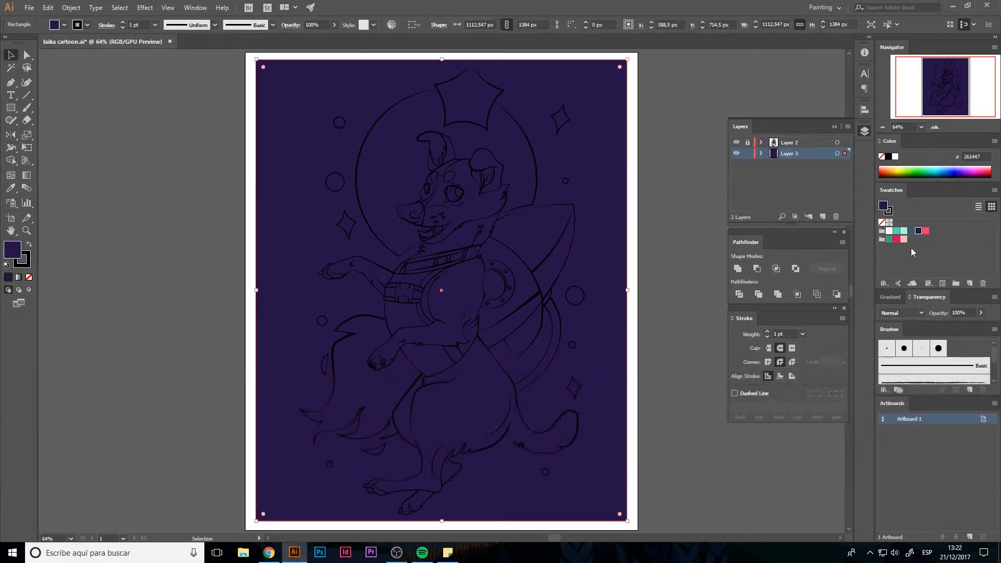
Step: Recolour the background rectangle blue and add a new layer above its locked layer
left_click(911, 231)
left_click(748, 153)
left_click(823, 217)
Step: Start a white-filled Pen path down the front edge of the forehead stripe and around the back of the nose
key("space")
left_click_drag(446, 210, 429, 415)
key("ctrl+plus")
key("ctrl+plus")
key("ctrl+plus")
key("space")
left_click(890, 231)
left_click(11, 83)
key("ctrl+plus")
key("ctrl+plus")
key("ctrl+plus")
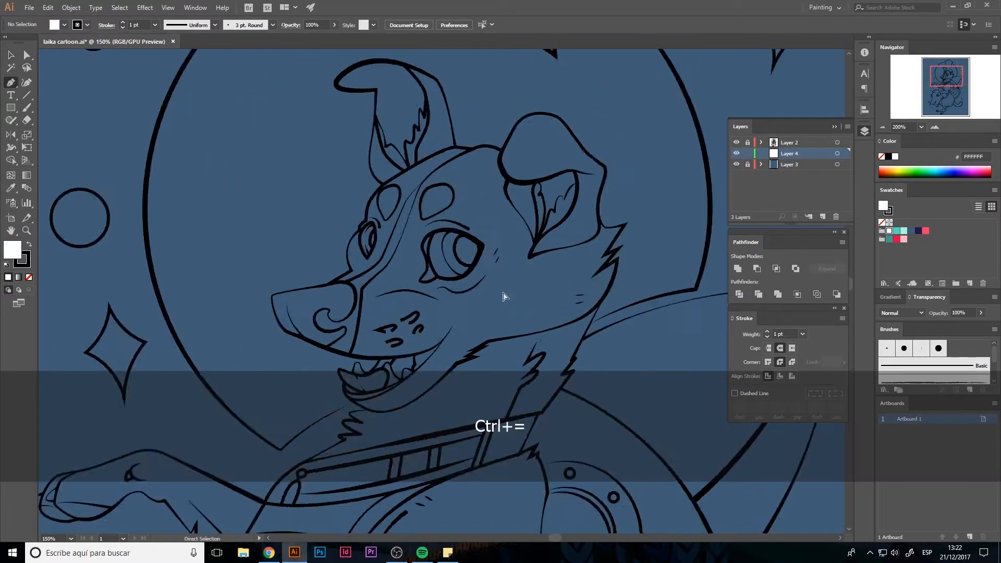
key("space")
left_click_drag(492, 79, 617, 117)
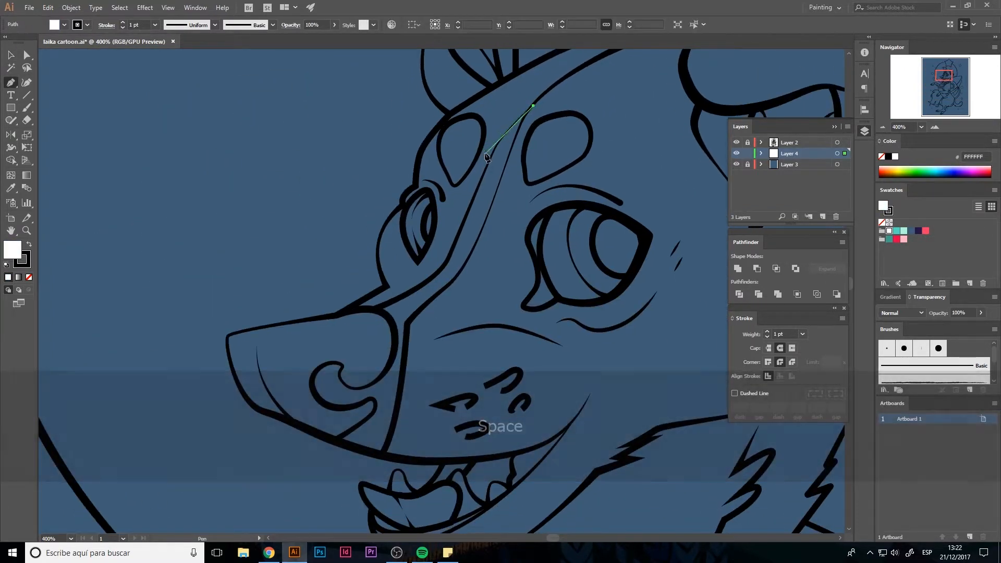
left_click(485, 153)
left_click_drag(427, 272, 413, 285)
left_click(360, 312)
left_click_drag(396, 345, 376, 368)
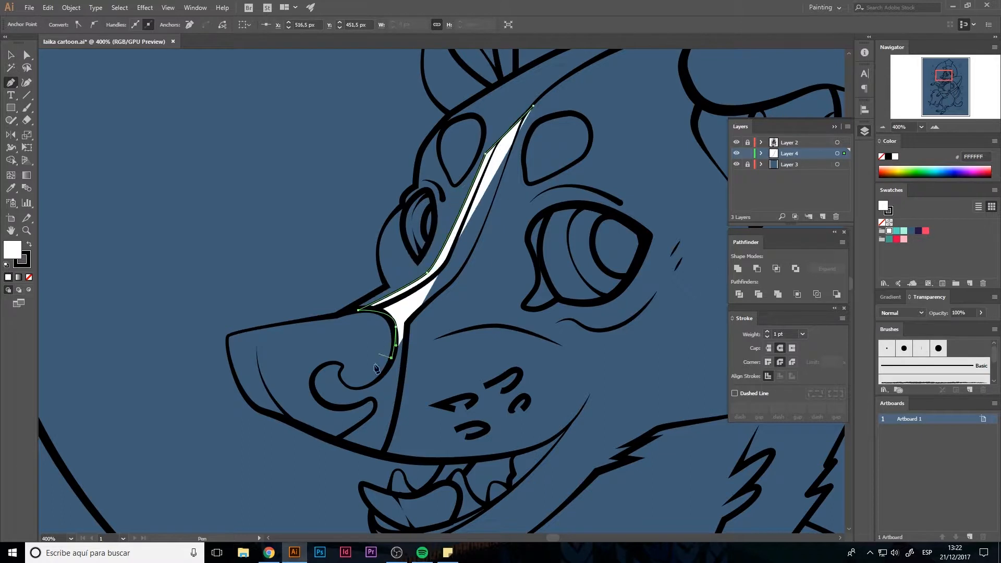
Step: Continue the white shape around the nostril and up the muzzle line, closing it at the top of the forehead stripe
left_click(305, 379)
left_click(323, 412)
left_click(341, 420)
left_click(329, 437)
left_click(396, 455)
left_click(414, 316)
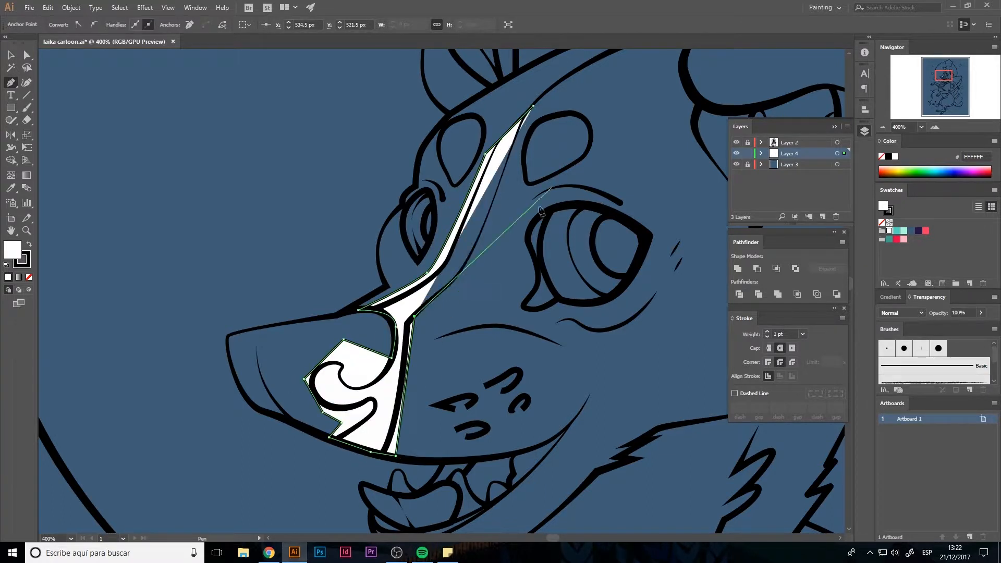
left_click(471, 272)
left_click(533, 106)
Step: Trace a white-filled shape over the white of the near eye with the Pen tool
left_click_drag(598, 206, 574, 206)
left_click(551, 211)
left_click_drag(541, 265, 550, 289)
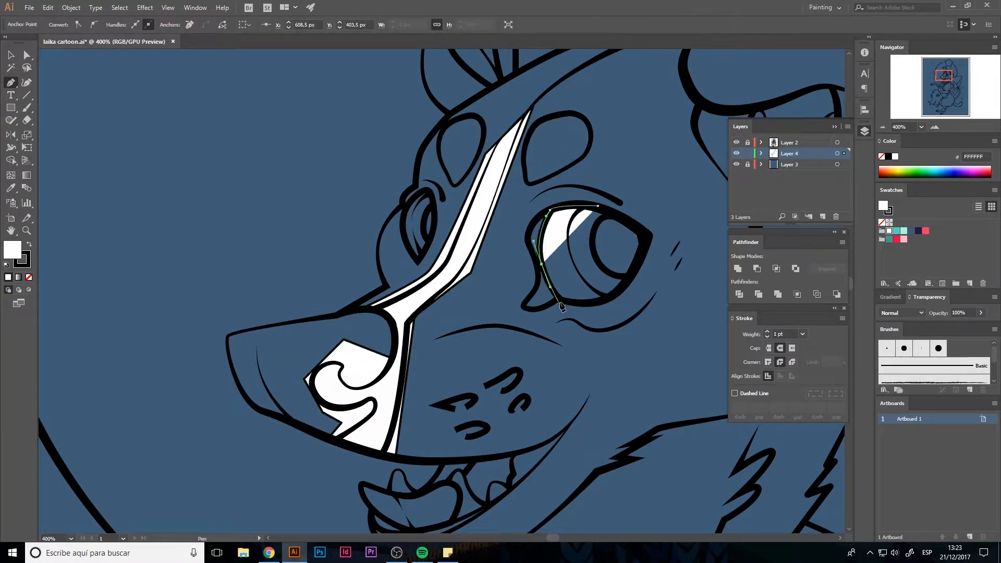
left_click(561, 301)
left_click(585, 306)
left_click(613, 301)
Step: Trace a white-filled shape inside the far eye with the Pen tool
left_click(434, 202)
left_click(417, 258)
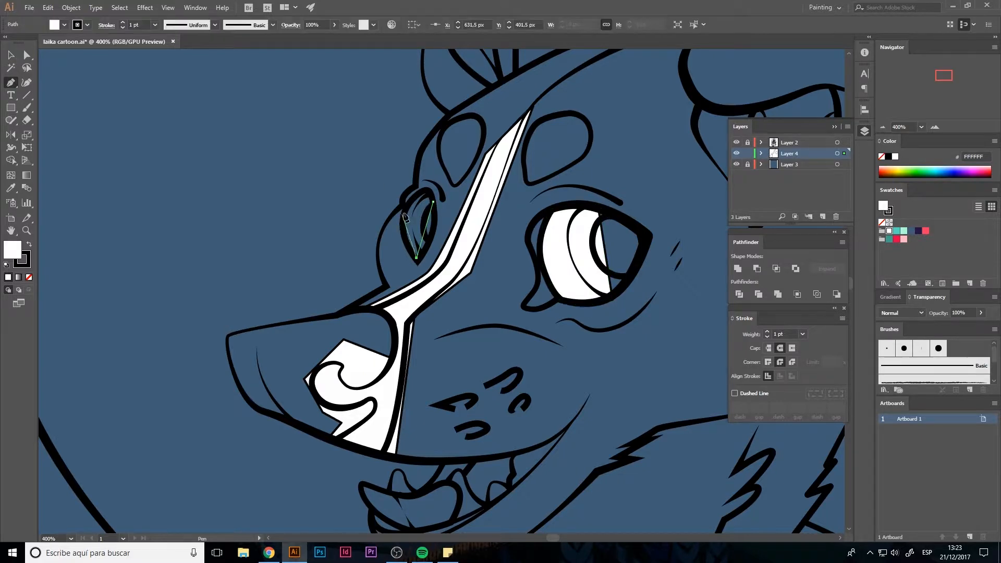
mouse_move(409, 207)
left_mouse_down()
mouse_move(421, 192)
mouse_move(439, 220)
left_mouse_up()
Step: Trace white-filled Pen shapes over the row of teeth at the mouth corner and the single front fang
key("space")
mouse_move(572, 286)
left_mouse_down()
mouse_move(363, 107)
mouse_move(579, 78)
left_mouse_up()
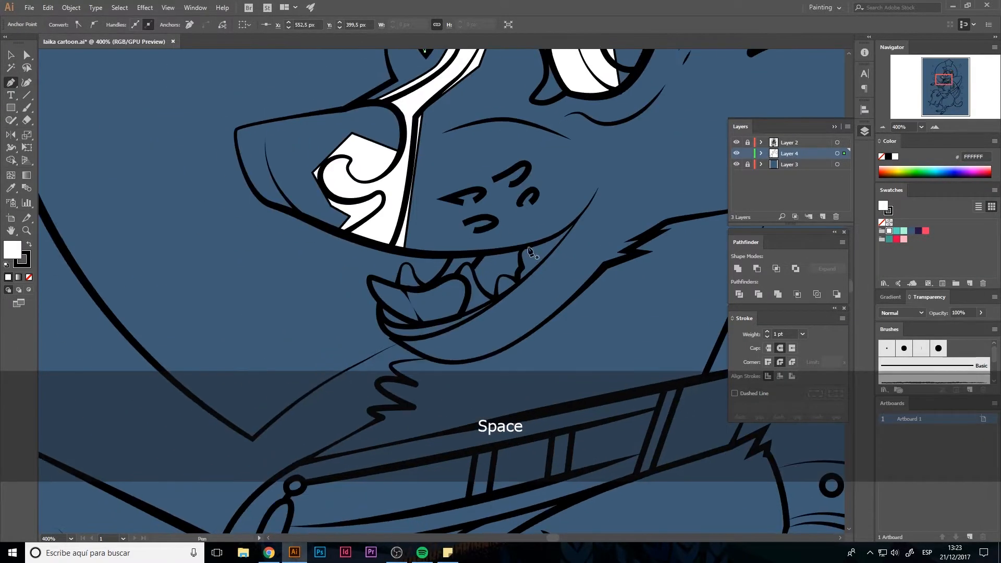
left_click(530, 247)
left_click_drag(521, 254, 519, 277)
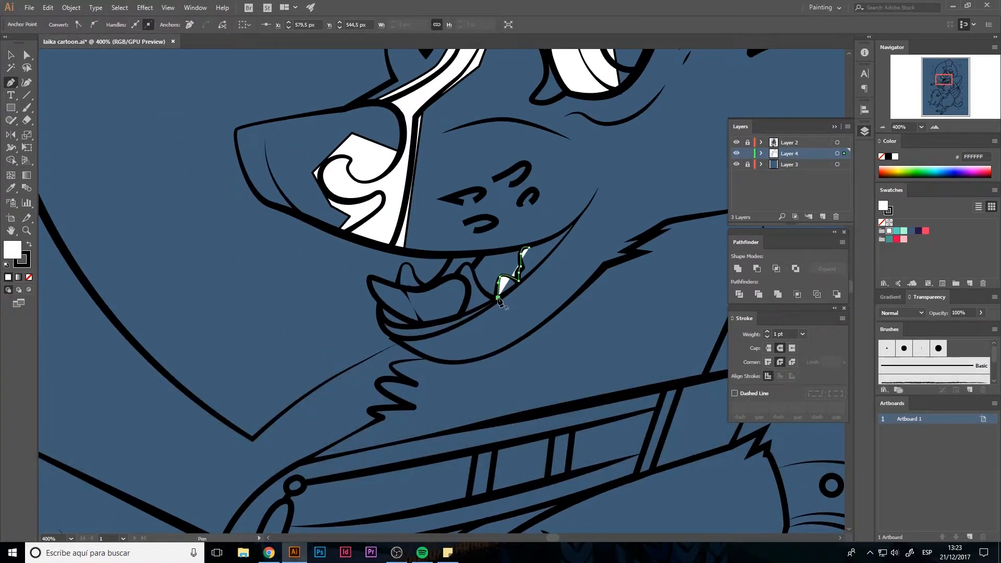
key("ctrl+z")
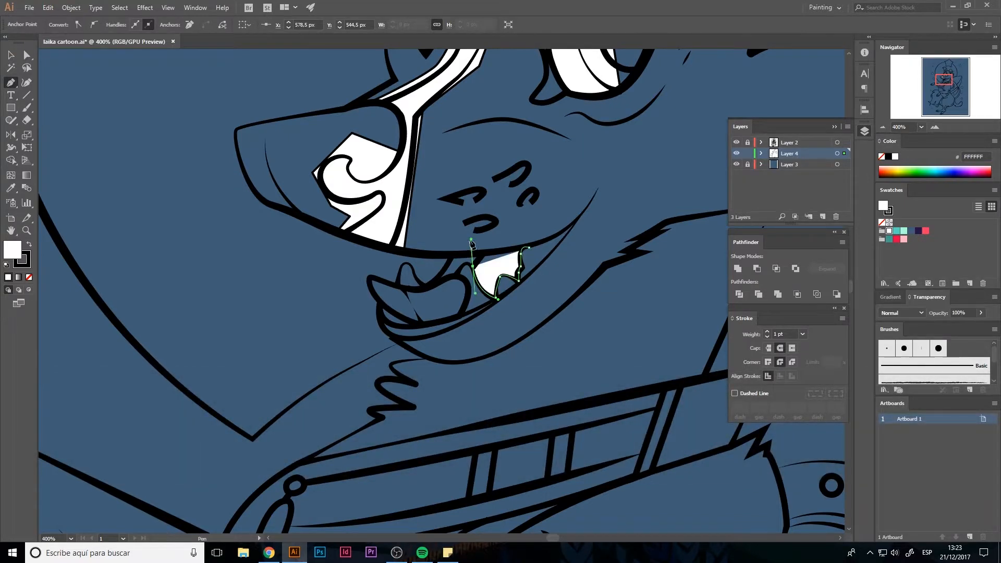
left_click(473, 267, "alt")
left_click_drag(459, 276, 457, 296)
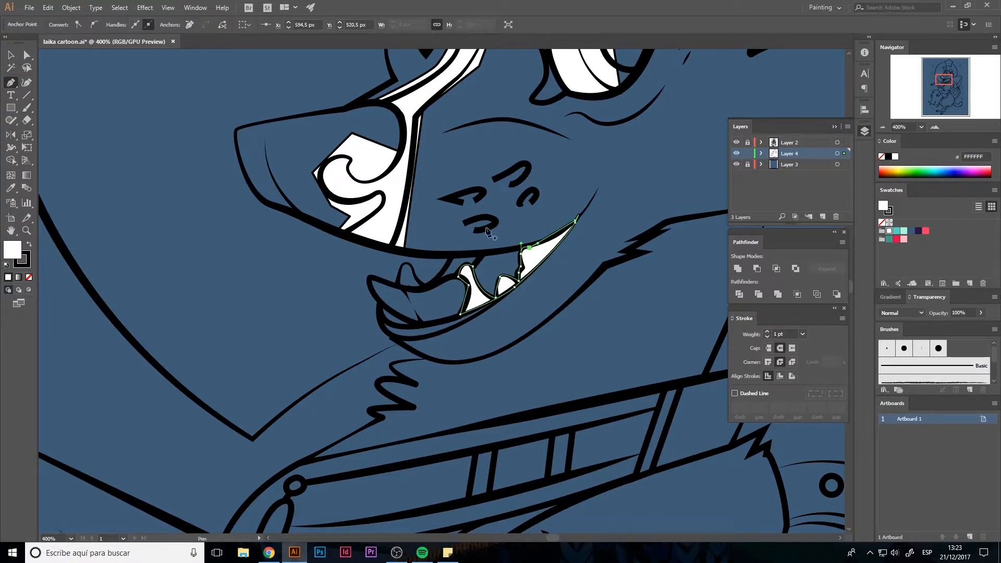
left_click(405, 269)
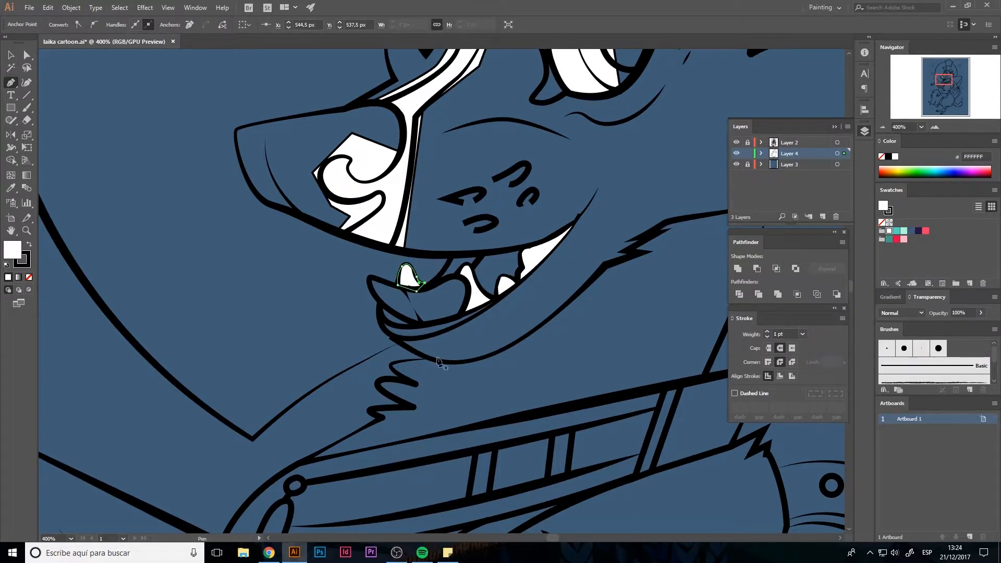
Step: Remove the stroke from the white stripe, teeth and eye shapes
key("v")
left_click(438, 362)
key("space")
left_click_drag(502, 231, 463, 286)
left_click(373, 335)
left_click(283, 309)
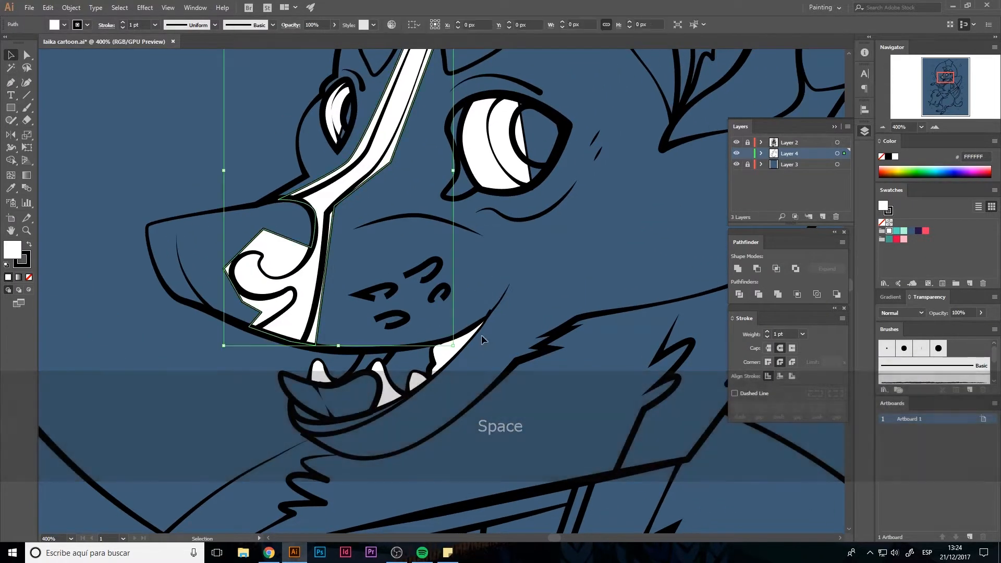
left_click_drag(482, 337, 320, 369)
left_click(46, 285)
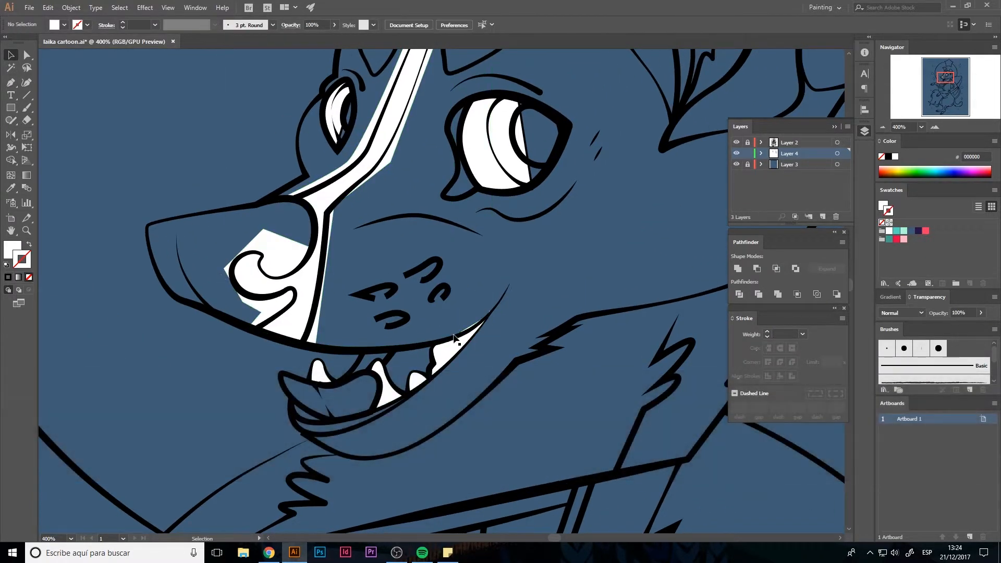
left_click(481, 170)
left_click(334, 112, "shift")
left_click(28, 277)
left_click(152, 197)
Step: Trace a closed white-filled shape over the neck fur between the jaw and the collar with the Pen tool
left_click_drag(414, 197, 315, 317)
scroll(315, 317, "down", 1)
mouse_move(548, 261)
left_mouse_down()
mouse_move(568, 108)
mouse_move(600, 68)
left_mouse_up()
key("p")
left_click(669, 151)
left_click(631, 234)
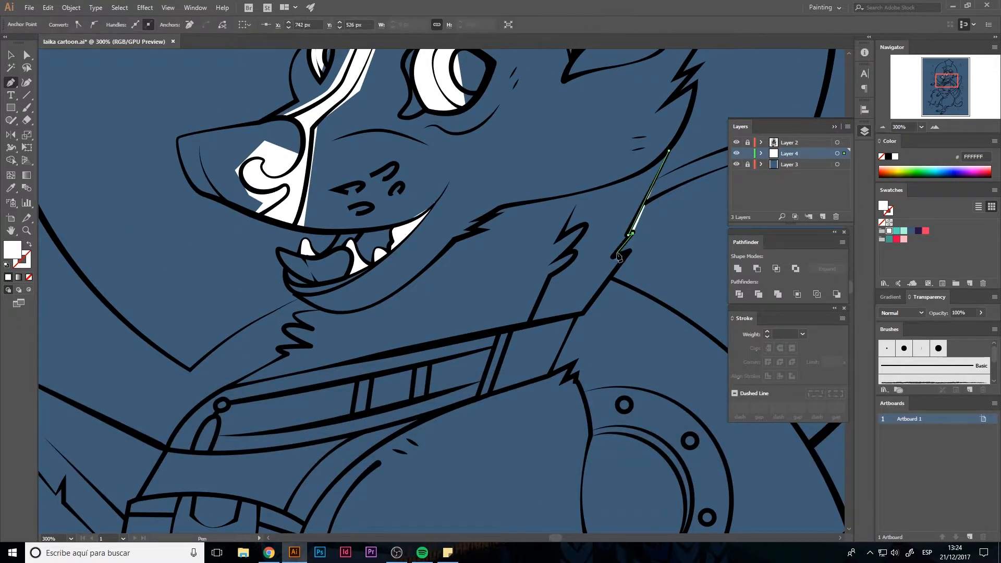
left_click(230, 388)
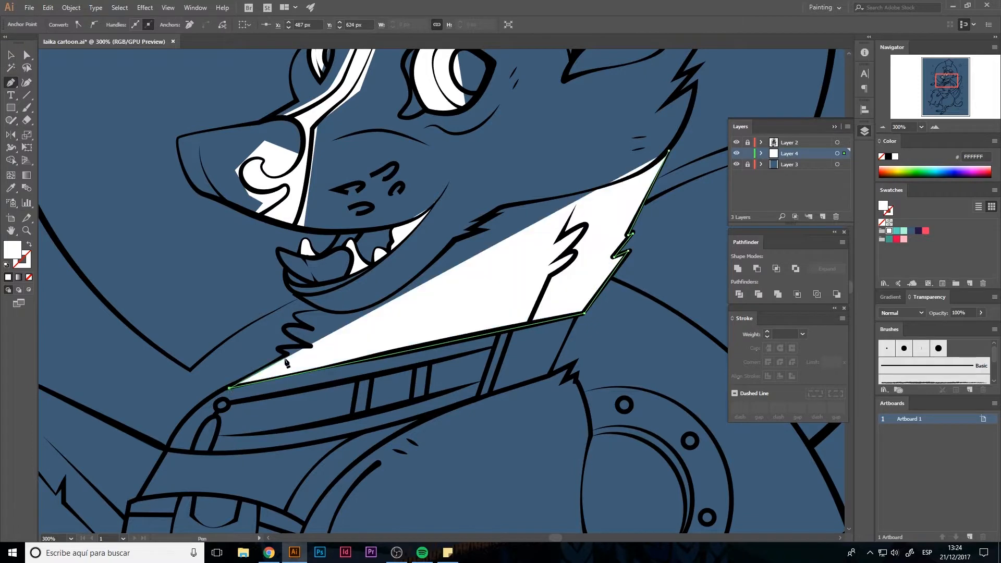
left_click(284, 329)
left_click(313, 329)
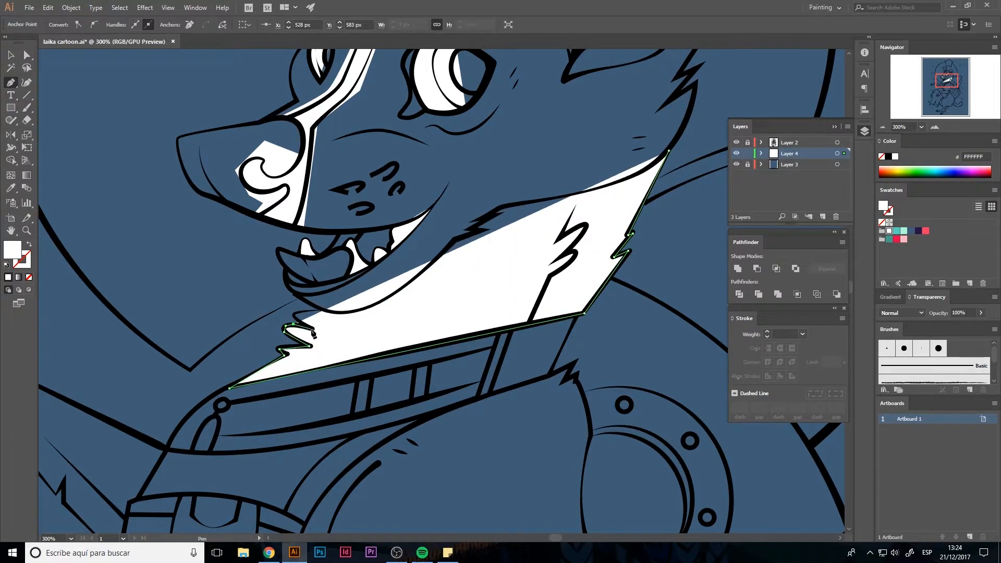
left_click(294, 314)
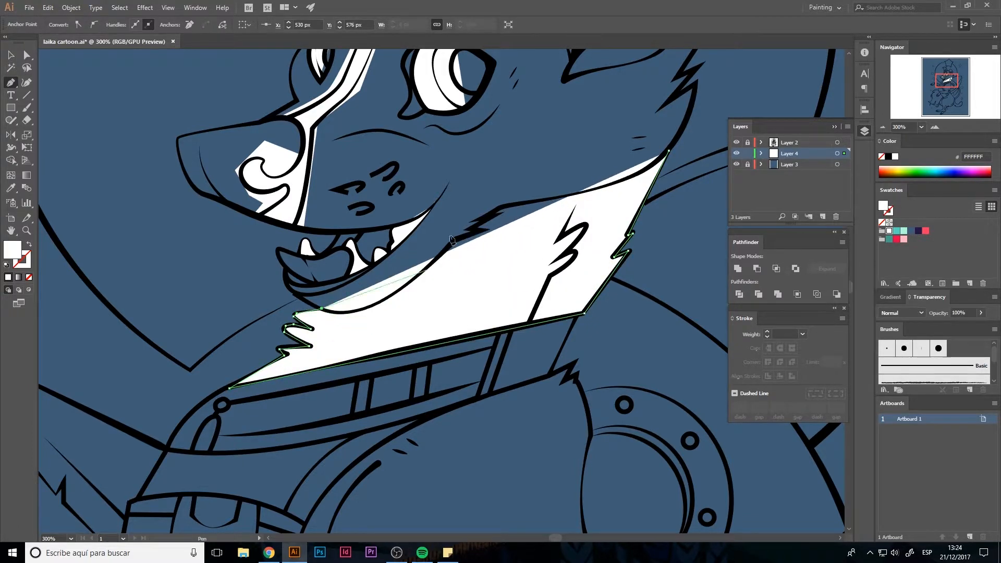
left_click(669, 151)
Step: Start a white-filled Pen path at the top of the chest and follow its front edge down to the near foreleg
key("space")
left_click_drag(553, 378, 563, 67)
left_click(564, 63)
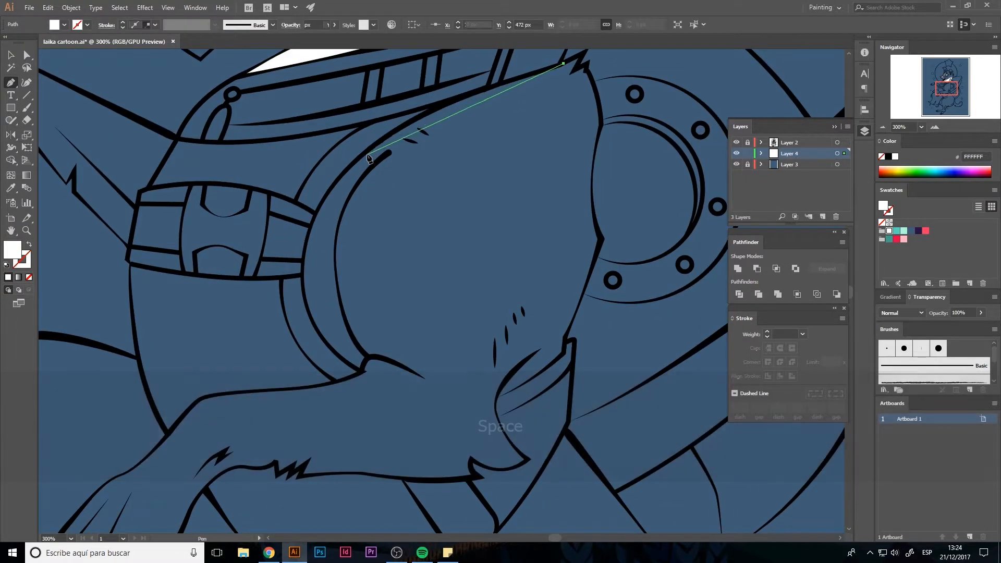
left_click_drag(304, 294, 307, 312)
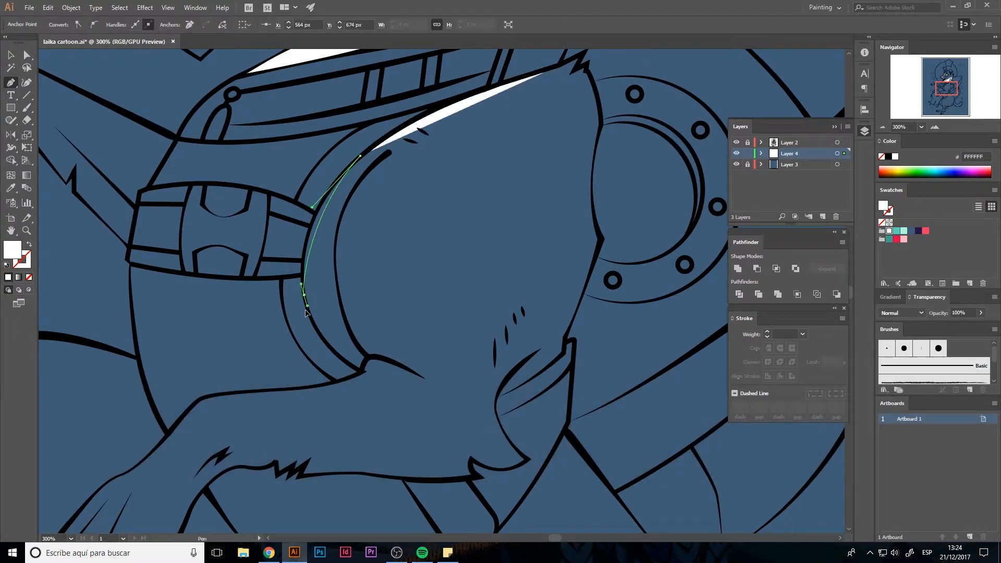
left_click(361, 367)
Step: Continue the white path along the near foreleg's upper edge and around the paw's toes
key("space")
left_click_drag(361, 368, 432, 206)
left_click_drag(352, 217, 339, 228)
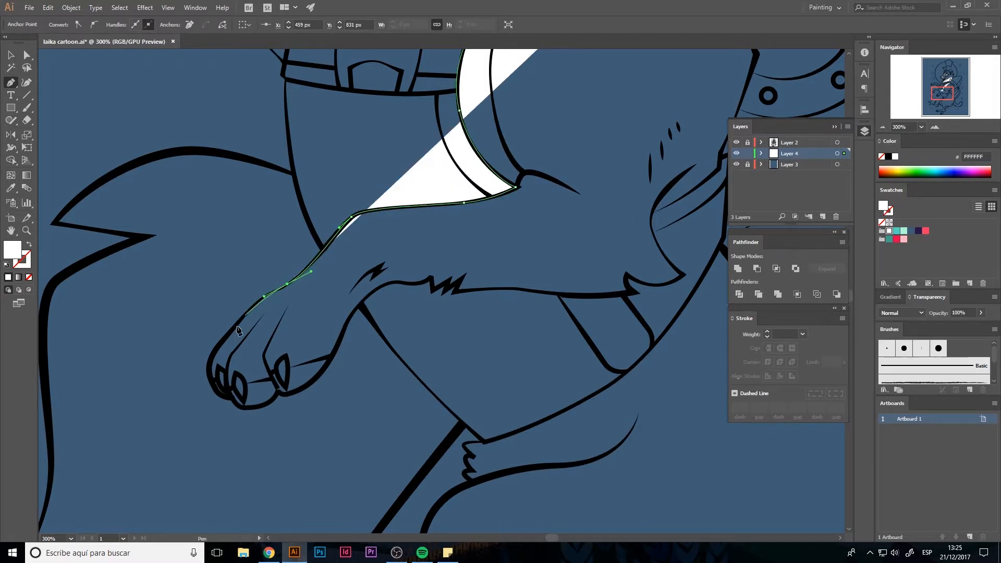
left_click_drag(217, 392, 333, 370)
left_click(229, 399)
left_click(242, 408)
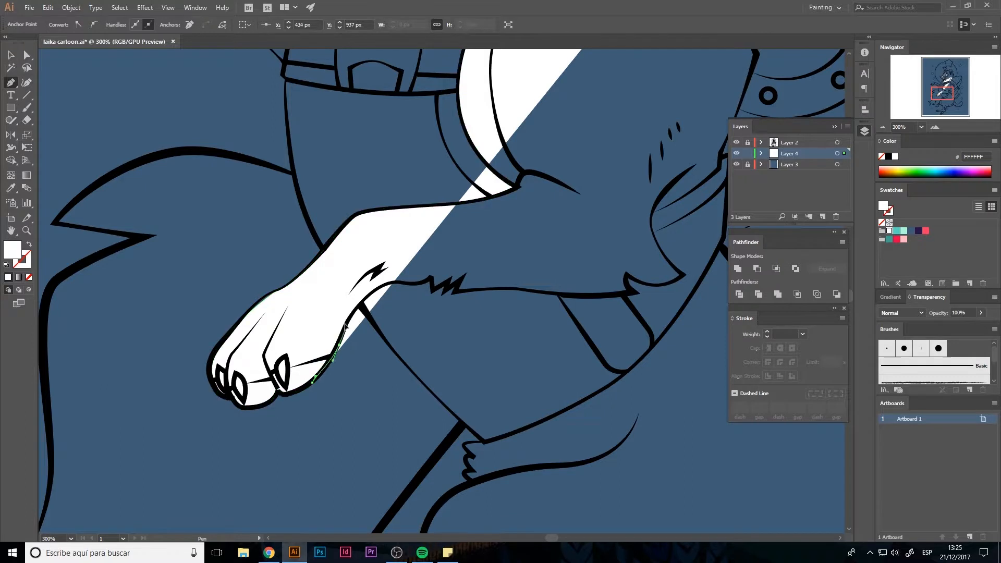
Step: Unlock Layer 2, nudge the line-art point between the near paw's toes down slightly, and lock the layer again
left_click(748, 142)
key("a")
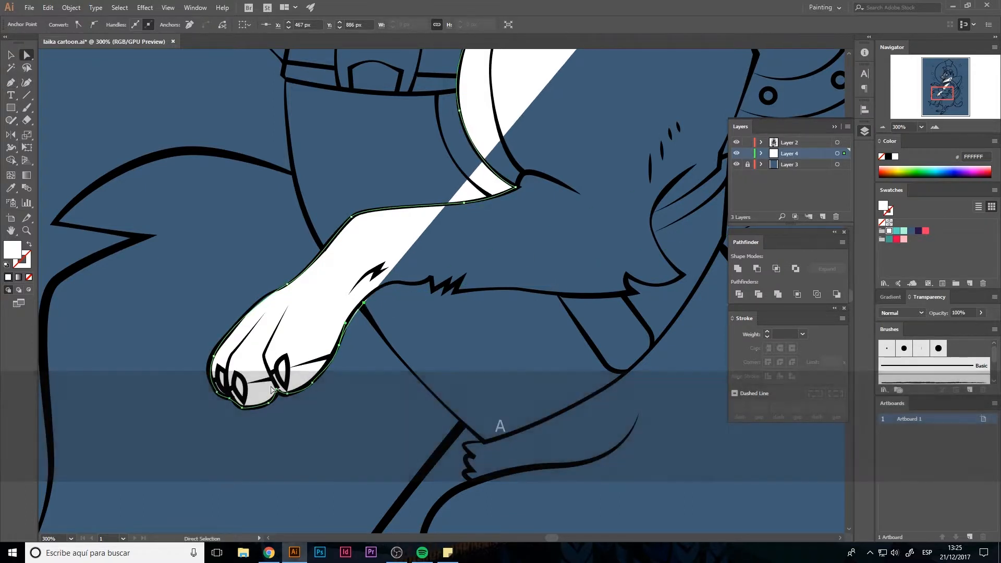
left_click(279, 392)
key("Down")
left_click(747, 142)
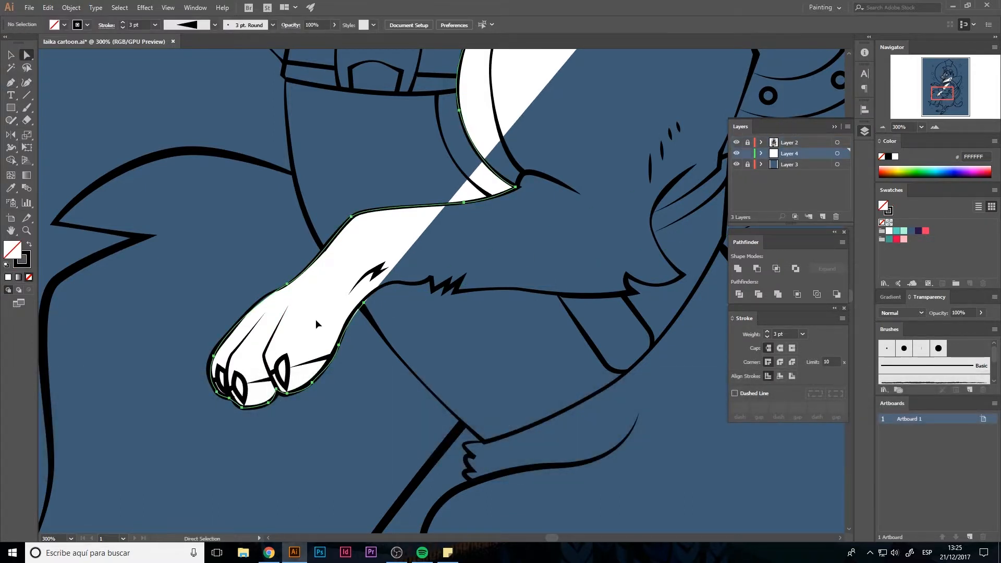
Step: Draw a white-filled Pen path from the near wrist along the foreleg's underside and around the elbow
key("p")
left_click(365, 307, "ctrl")
left_click_drag(364, 304, 403, 281)
key("p")
left_click(355, 307)
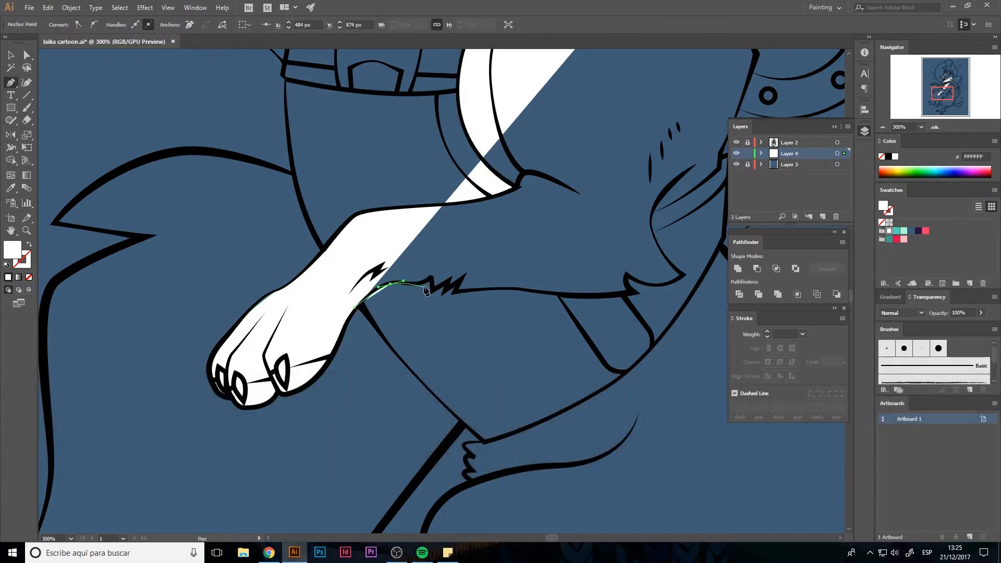
left_click(697, 269)
left_click(661, 221)
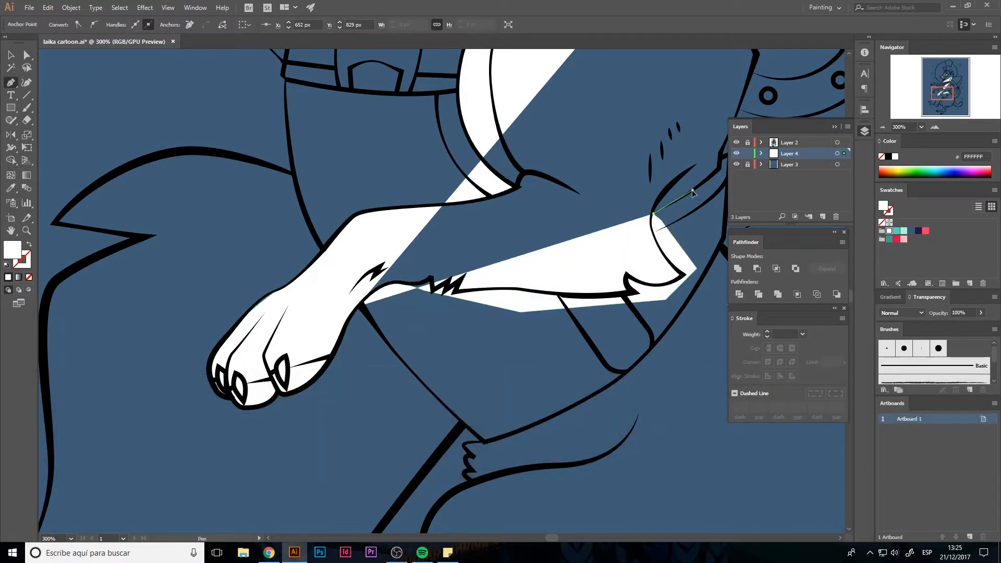
left_click(721, 168)
Step: Continue the white path up the chest's back edge and around the shoulder fur tuft to the top of the chest
key("space")
left_click_drag(722, 161, 532, 282)
left_click(531, 272)
left_click_drag(566, 178, 569, 292)
key("space")
left_click_drag(574, 190, 590, 137)
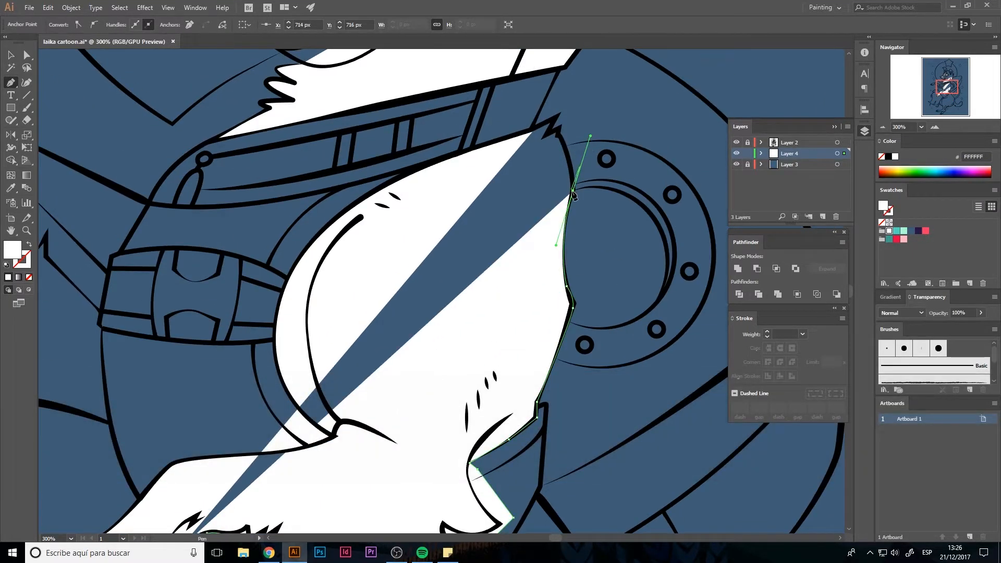
left_click(555, 133)
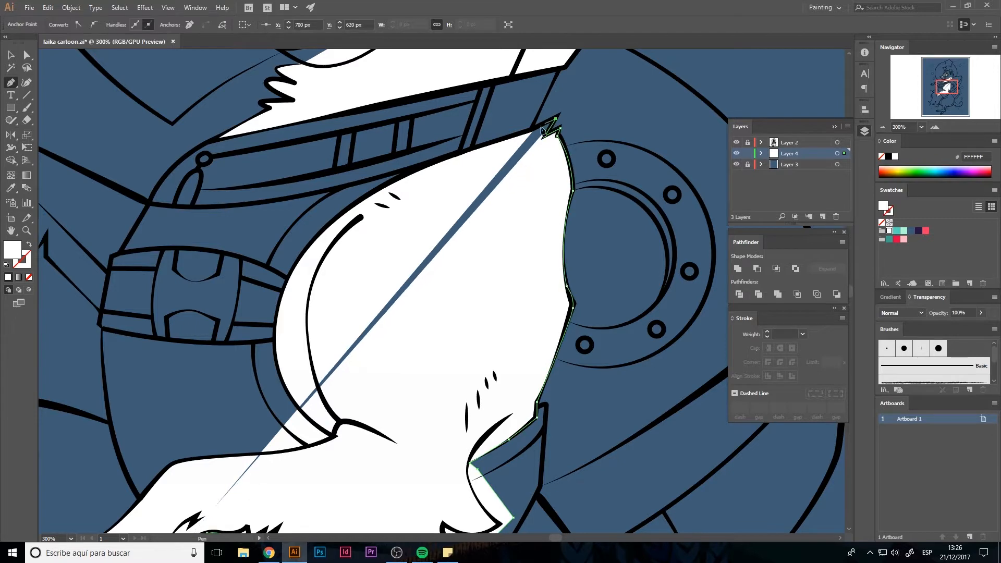
left_click(536, 129)
Step: Deselect the chest shape and save the document
key("v")
left_click(607, 114)
key("ctrl+minus")
key("ctrl+minus")
key("ctrl+minus")
key("space")
left_click_drag(490, 215, 544, 212)
key("ctrl+minus")
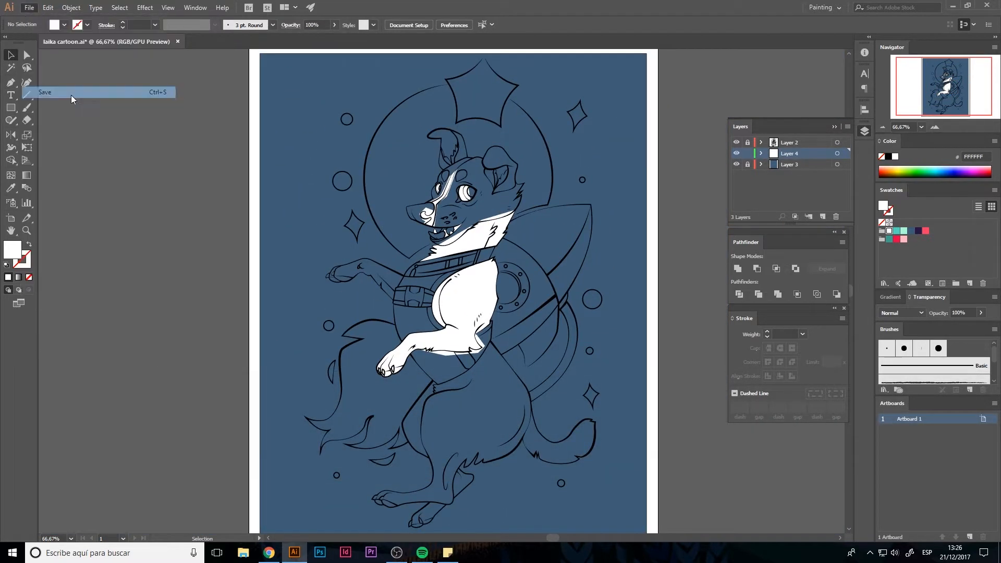
Step: Start a white-filled Pen path at the top of the raised far foreleg and follow its edge against the suit
key("space")
left_click_drag(386, 254, 404, 275)
key("ctrl+plus")
key("ctrl+plus")
key("ctrl+plus")
left_click_drag(418, 318, 530, 286)
key("ctrl+plus")
key("p")
key("ctrl+plus")
left_click_drag(577, 242, 551, 255)
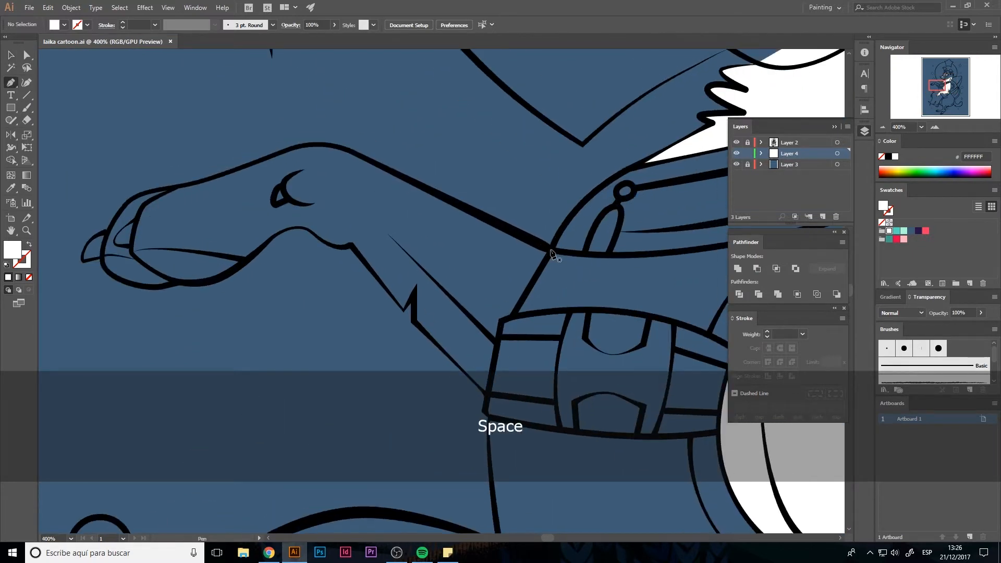
left_click(552, 253)
left_click(512, 315)
left_click(501, 321)
left_click(487, 397)
Step: Continue the white path around the elbow fur and along the far foreleg's underside to the toes
left_click(418, 324)
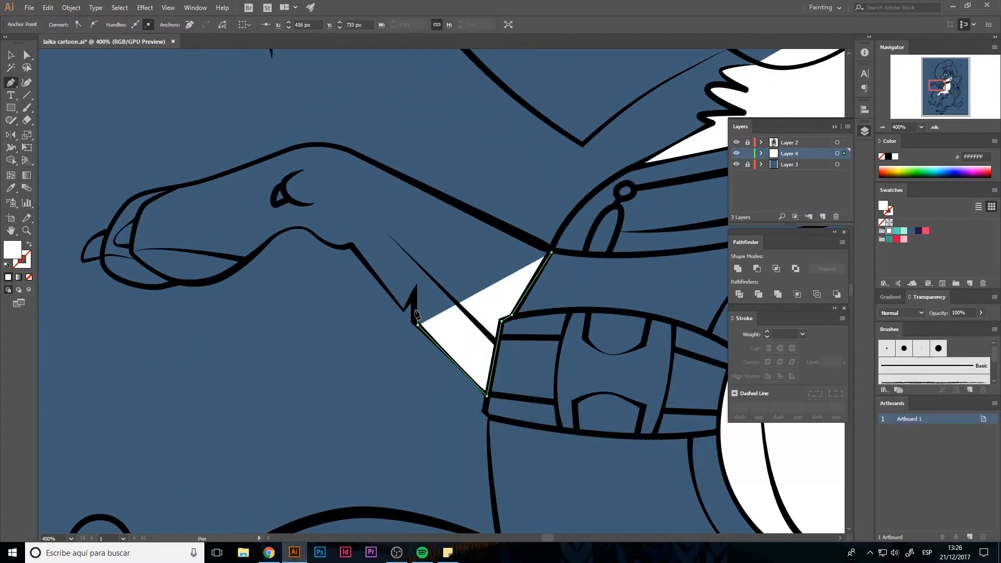
left_click(349, 245)
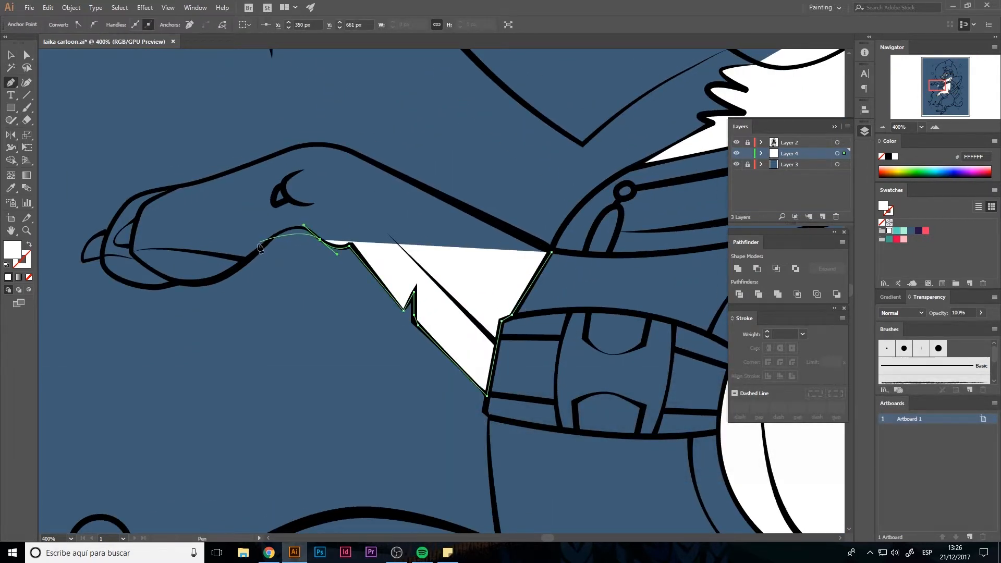
left_click_drag(239, 272, 235, 279)
left_click_drag(152, 288, 155, 294)
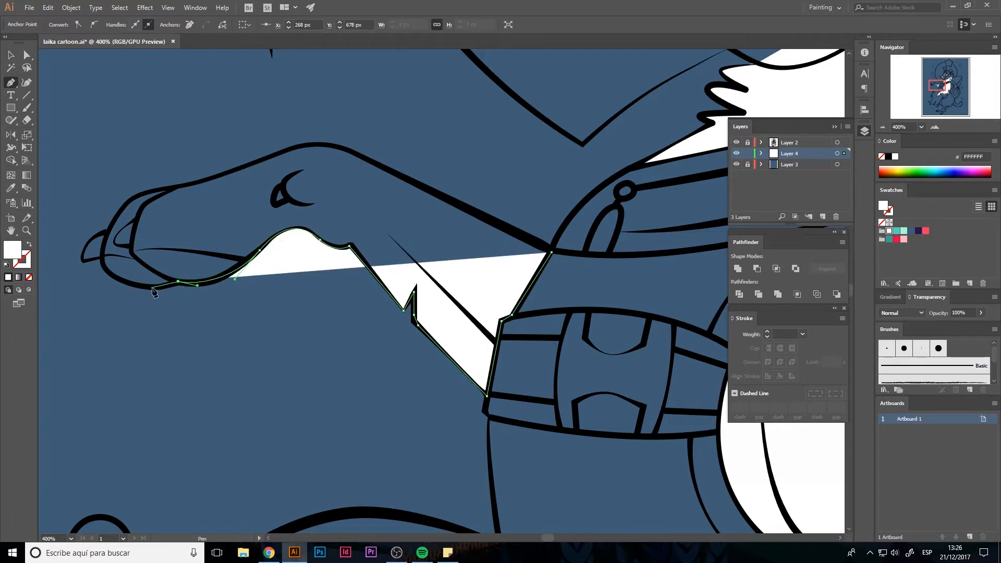
left_click(111, 274)
Step: Continue the white path around the far paw and back along the foreleg's upper edge, closing it at the shoulder
left_click_drag(103, 253, 194, 181)
key("ctrl+z")
left_click_drag(224, 172, 245, 165)
left_click_drag(304, 143, 338, 152)
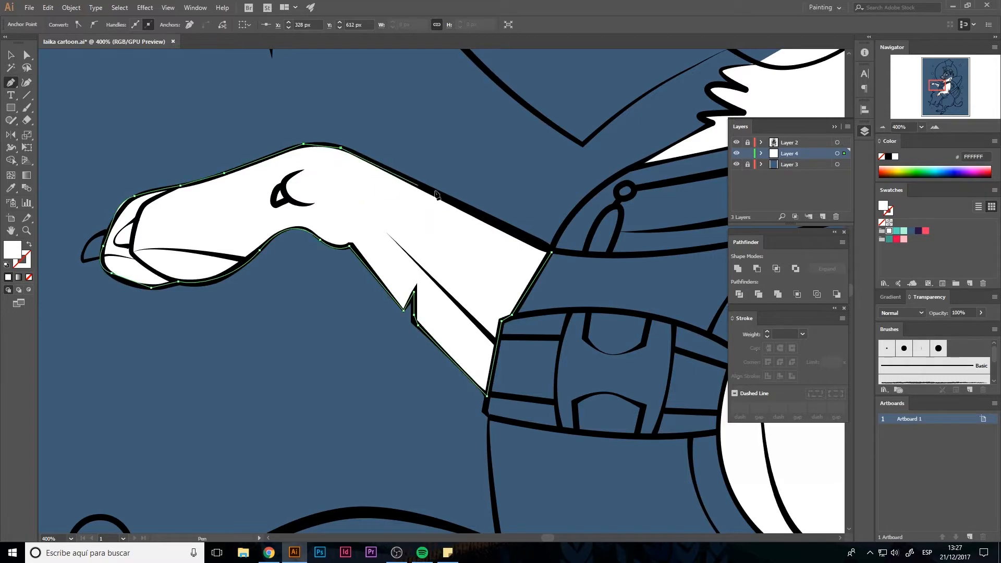
left_click(552, 252)
Step: Start a white-filled Pen path at the rear end of the suit's lower edge, undoing the first curve attempt
key("ctrl+minus")
key("ctrl+minus")
key("ctrl+minus")
key("ctrl+minus")
left_click_drag(518, 352, 492, 162)
key("ctrl+equal")
key("ctrl+equal")
key("ctrl+equal")
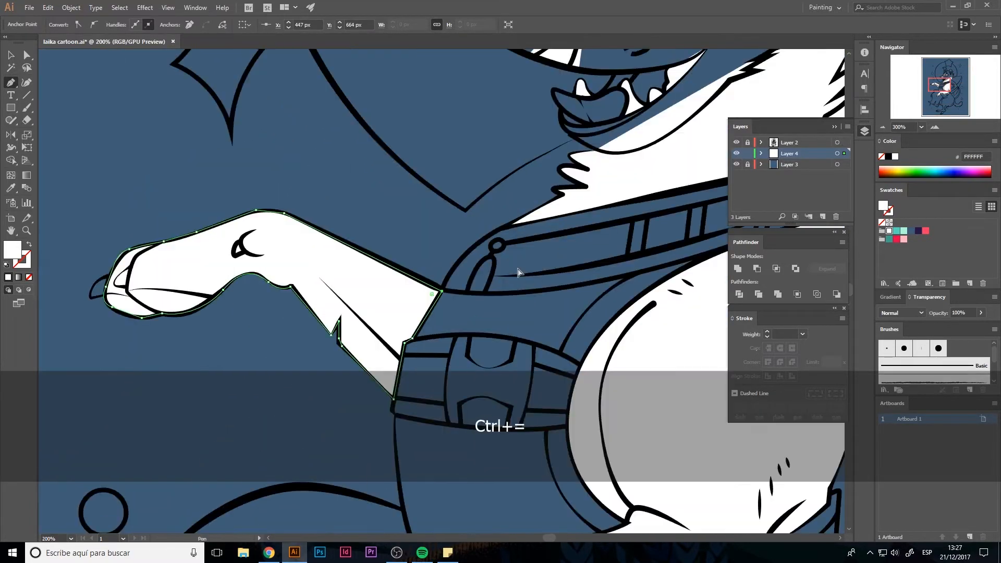
key("ctrl+equal")
left_click_drag(600, 444, 417, 135)
left_click_drag(600, 407, 417, 129)
left_click(594, 94)
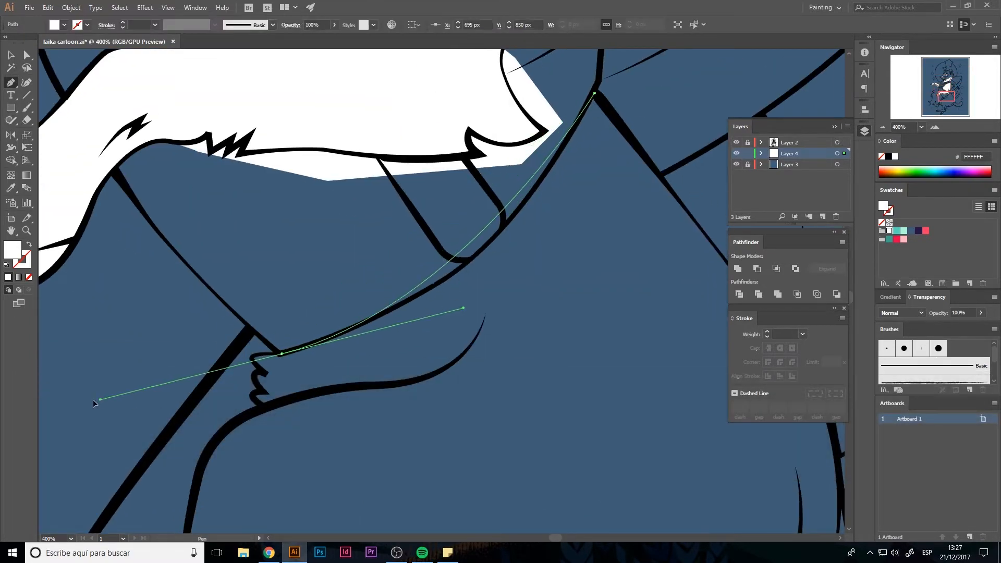
left_click_drag(92, 399, 185, 432)
key("ctrl+z")
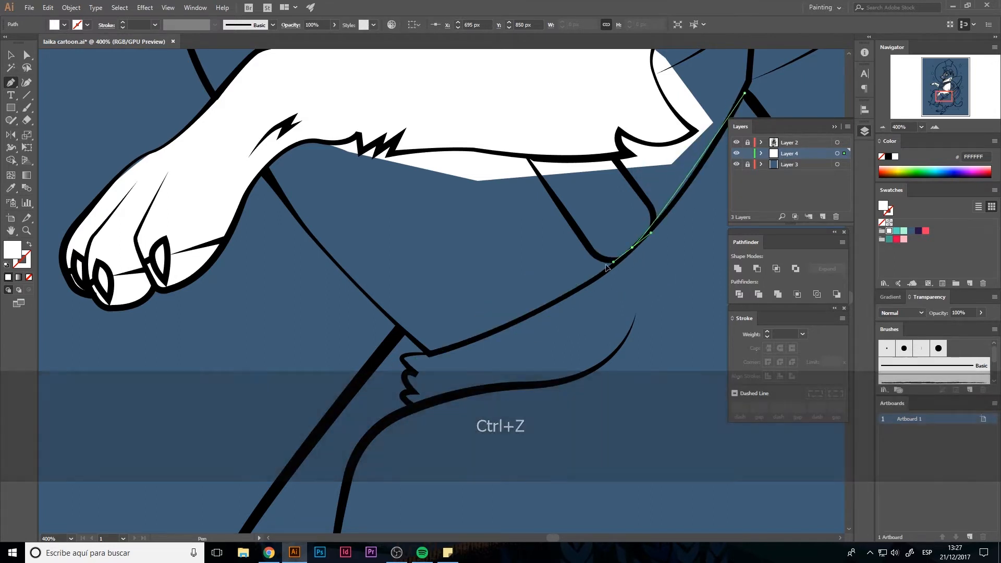
Step: Continue the white path along the suit's lower edge to the top of the small fur tuft at the thigh
left_click_drag(606, 265, 590, 276)
left_click(632, 248, "alt")
left_click_drag(391, 358, 298, 395)
left_click(430, 356, "alt")
left_click_drag(402, 358, 393, 367)
left_click(402, 358, "alt")
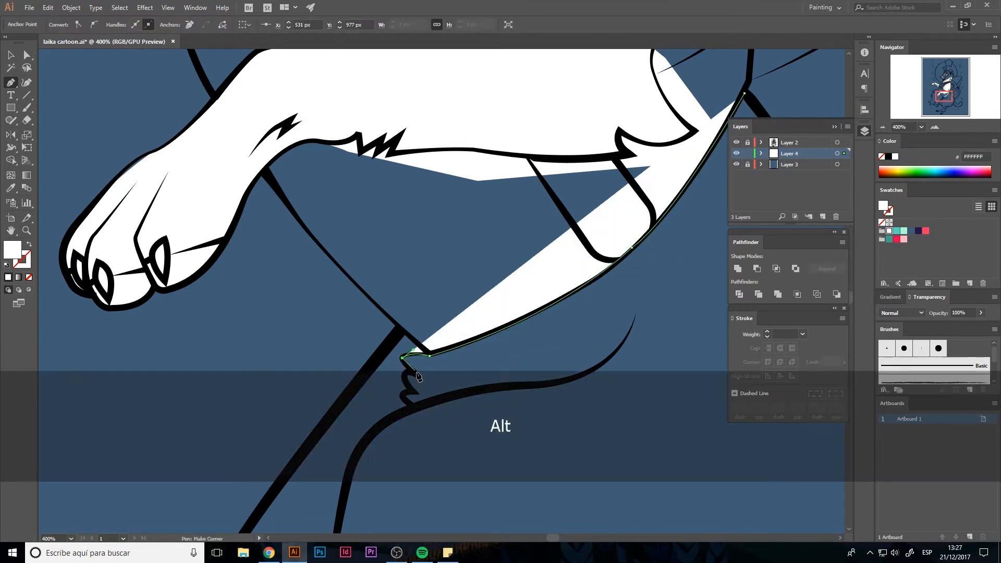
Step: Trace the zigzag edge of the thigh's fur tuft with the white path
left_click(416, 373)
left_click(406, 373)
left_click(405, 379)
left_click(413, 391)
left_click(402, 396)
left_click(412, 403)
Step: Continue the white path from the fur tuft down the front edge of the thigh to the upper shin
left_click_drag(393, 403, 400, 281)
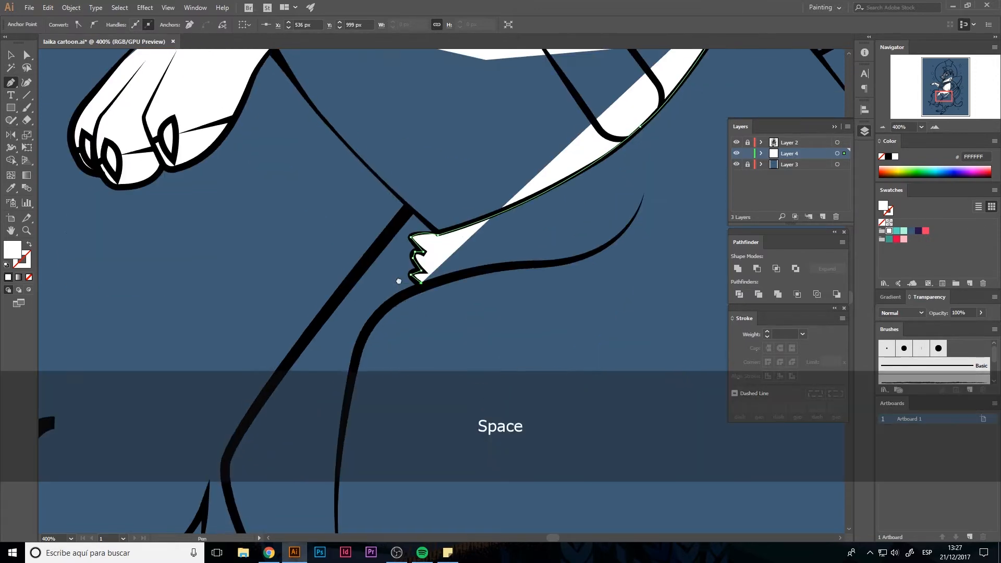
key("ctrl+minus")
key("ctrl+minus")
left_click_drag(462, 307, 442, 147)
left_click_drag(374, 195, 369, 272)
left_click(375, 195, "alt")
left_click_drag(372, 226, 427, 214)
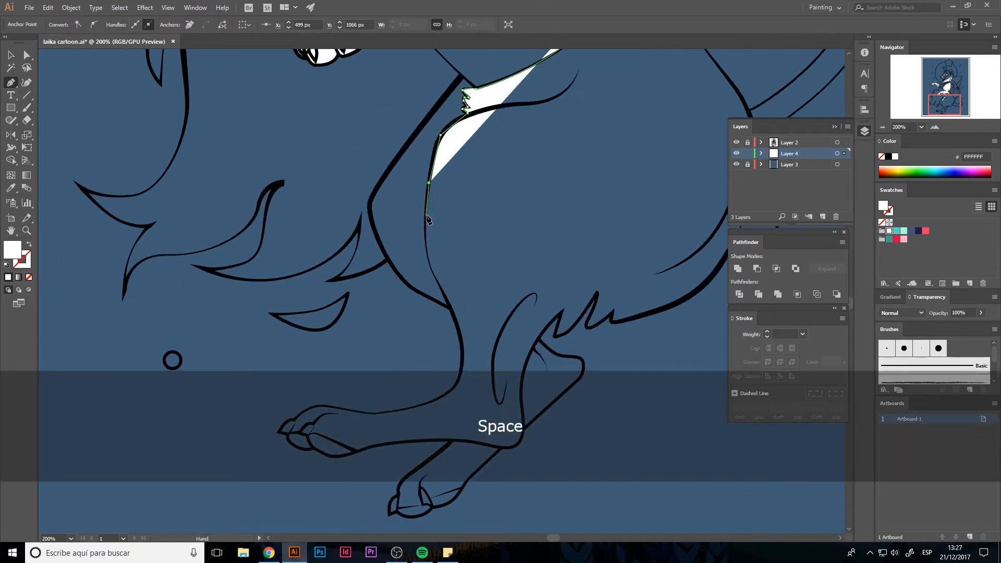
key("ctrl+plus")
key("ctrl+plus")
left_click_drag(416, 166, 430, 236)
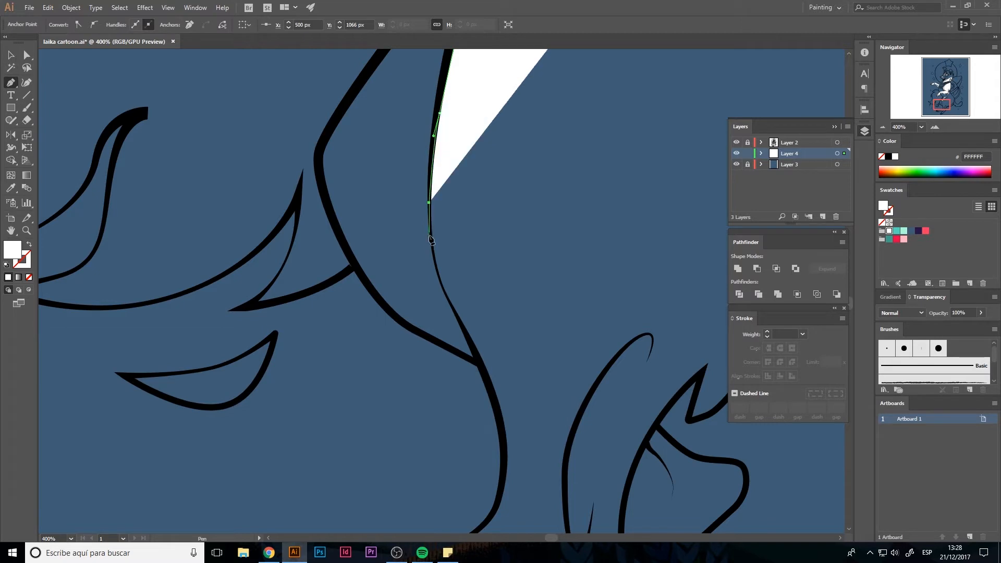
left_click(437, 271)
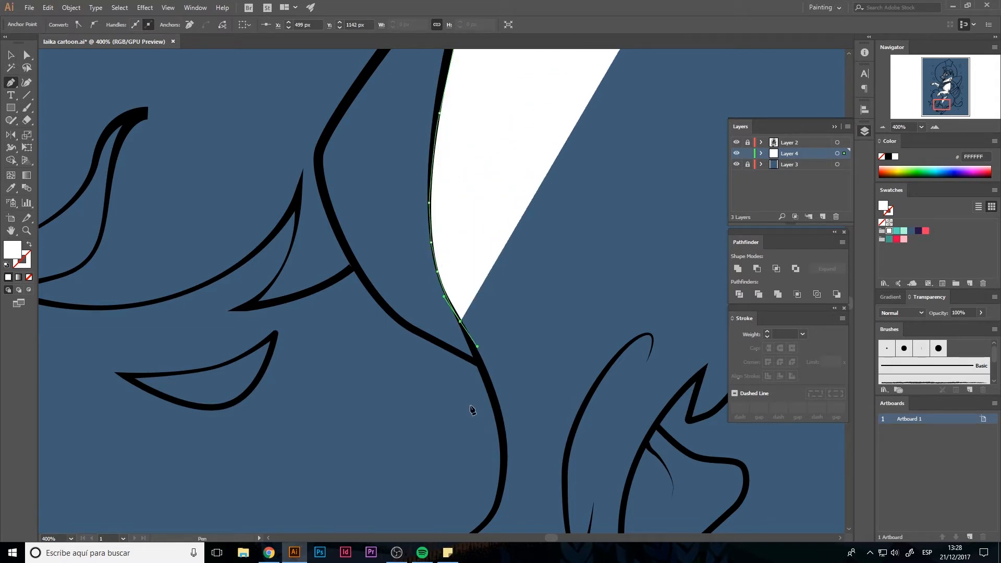
Step: Continue the white path down the shin and along the top of the hind foot to the toes
left_click_drag(472, 410, 510, 231)
left_click(516, 209)
left_click_drag(513, 265, 552, 168)
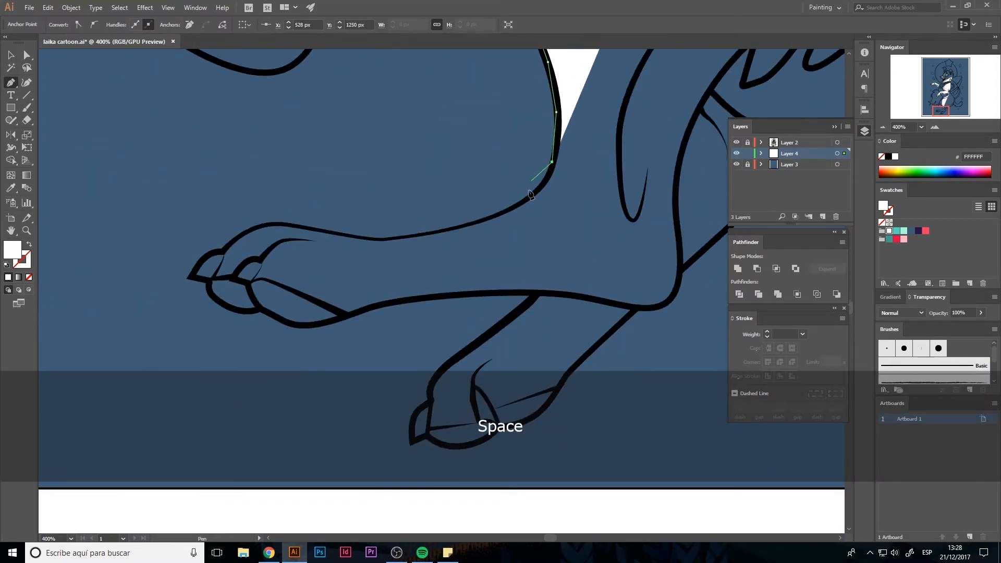
left_click_drag(496, 216, 447, 234)
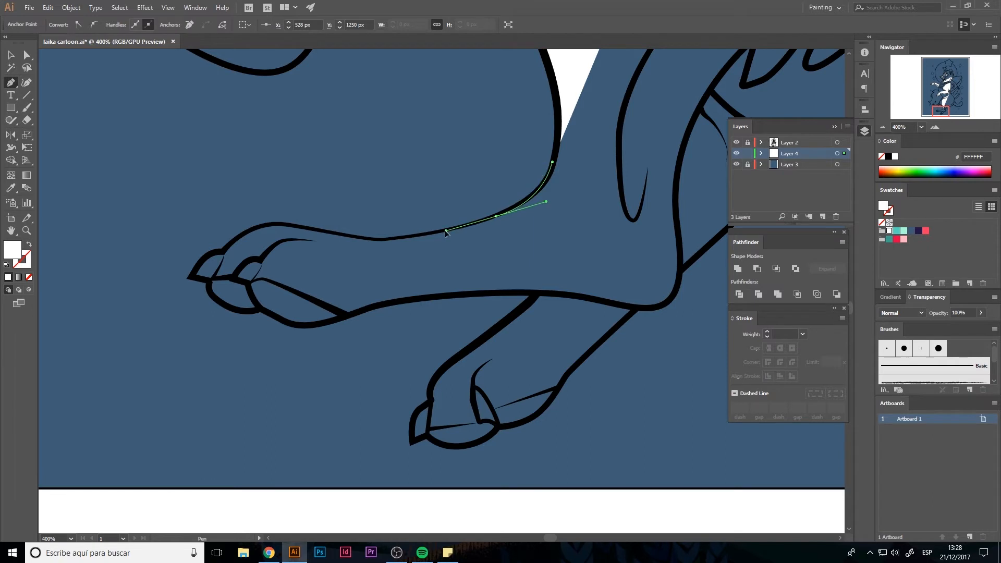
left_click(381, 240)
left_click(282, 224)
left_click(223, 250)
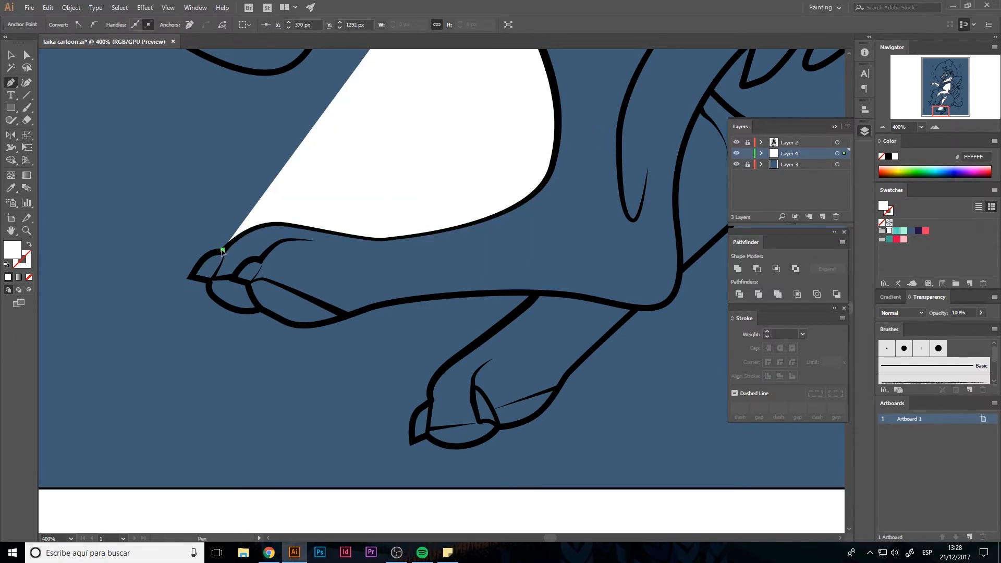
Step: Trace the white path around the tips of the hind foot's toes, redoing one misplaced anchor
left_click(210, 281)
left_click(213, 291)
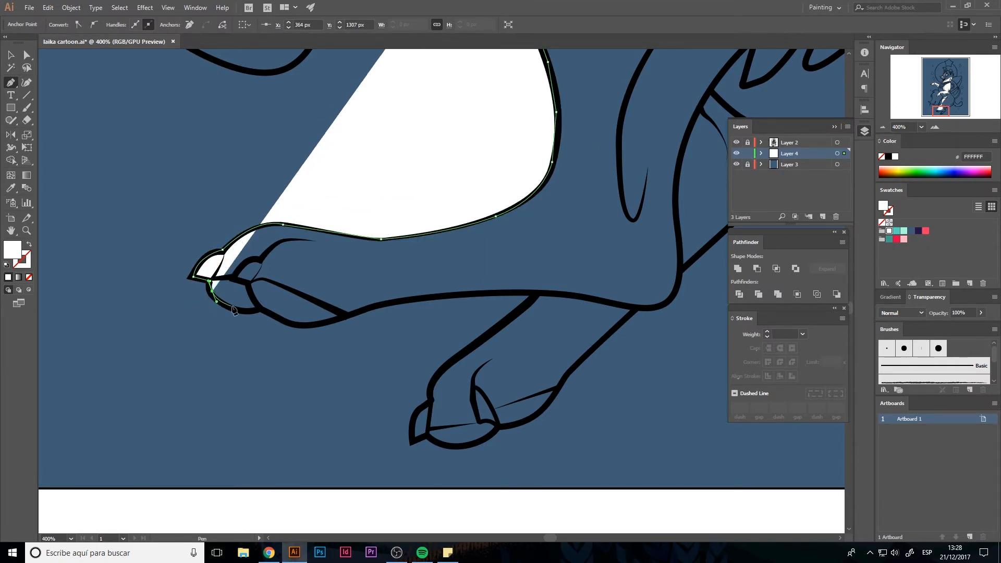
left_click_drag(233, 308, 241, 311)
left_click(258, 311)
key("ctrl+z")
left_click(259, 310)
left_click(286, 323)
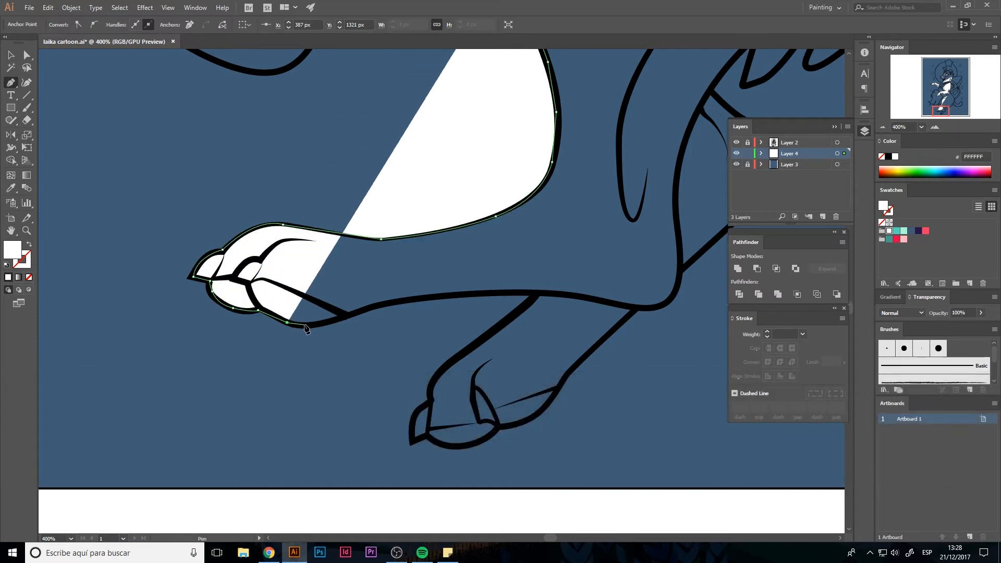
Step: Continue the white path along the sole of the hind foot and around the heel
left_click(310, 325)
left_click(321, 324)
left_click(341, 318)
left_click(538, 293)
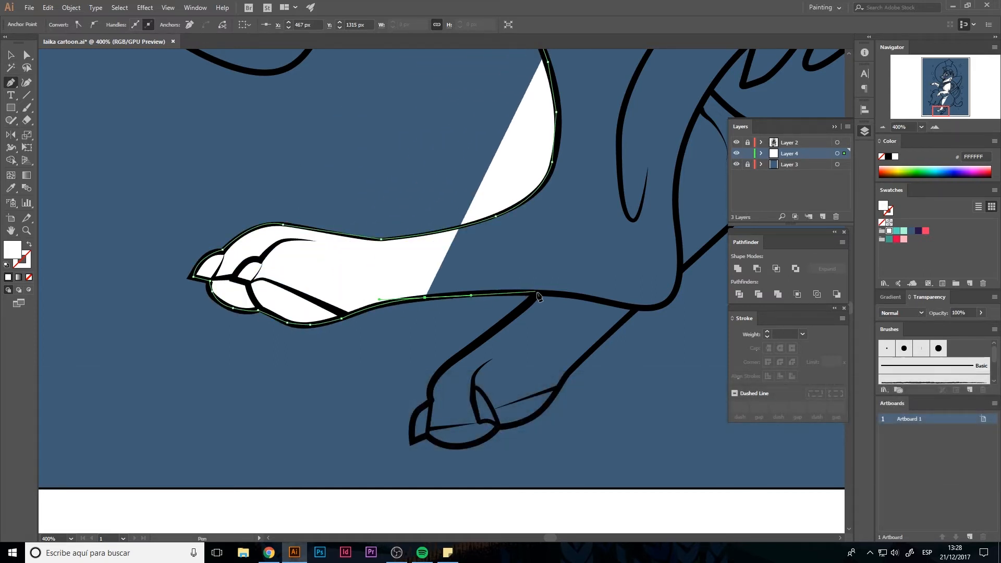
left_click(596, 300)
left_click(644, 311)
left_click(665, 303)
left_click(679, 293)
left_click(681, 269)
key("space")
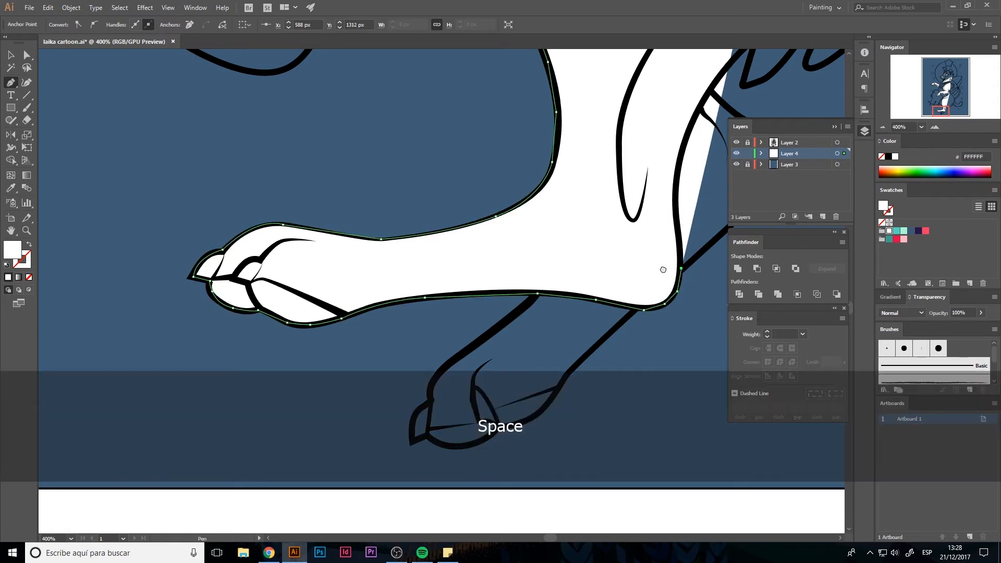
Step: Continue the white path up the back of the lower leg to the tip of the first fur spike
left_click_drag(662, 271, 577, 359)
left_click(593, 314)
left_click_drag(599, 241, 608, 212)
key("ctrl+z")
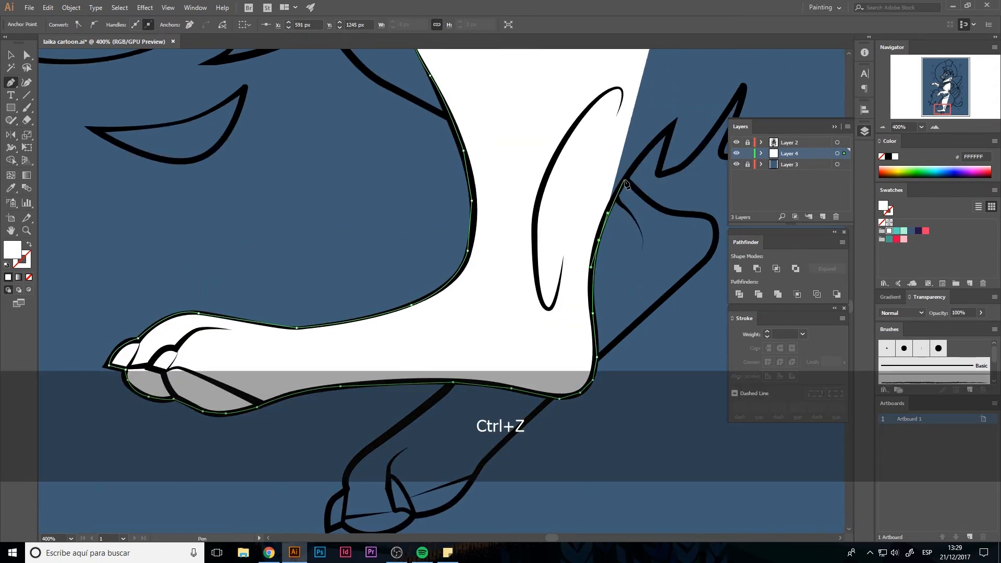
key("space")
left_click_drag(644, 158, 566, 215)
left_click(594, 182)
Step: Trace the zigzag fur edge behind the thigh with the white path
left_click(577, 231)
left_click(585, 230)
left_click(604, 223)
left_click(632, 191)
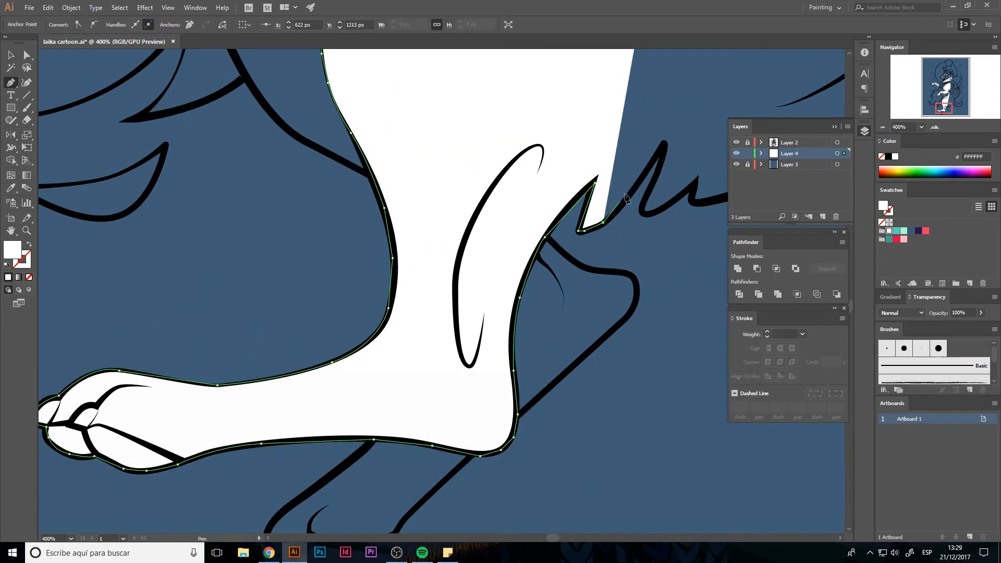
left_click(662, 153)
left_click(662, 160)
left_click(641, 204)
left_click(644, 212)
left_click(652, 212)
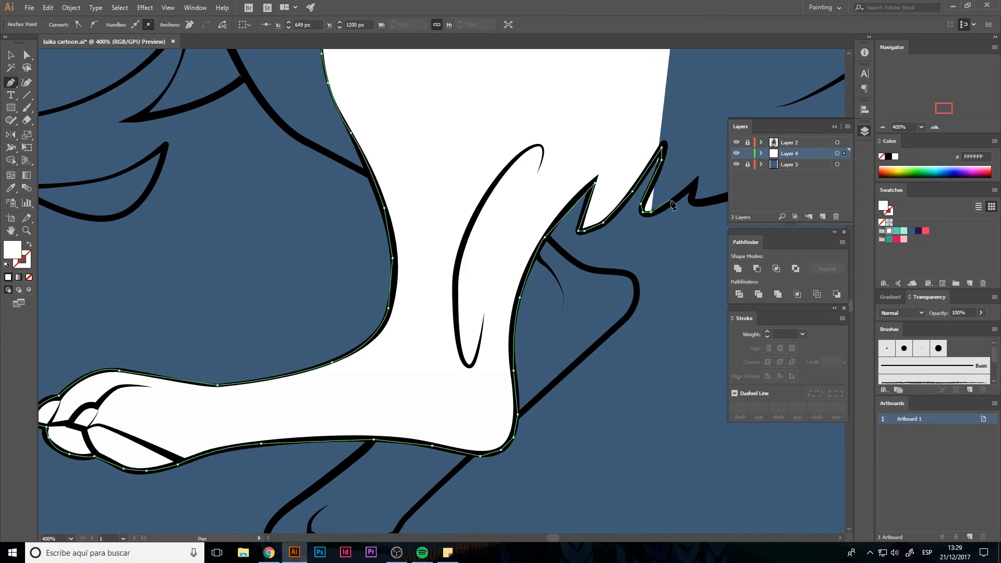
left_click(676, 200)
left_click(695, 183)
left_click(691, 200)
Step: Continue the white path along the thigh's lower edge and up the curve of the rump
key("space")
left_click_drag(681, 195, 482, 280)
left_click_drag(626, 245, 711, 205)
key("space")
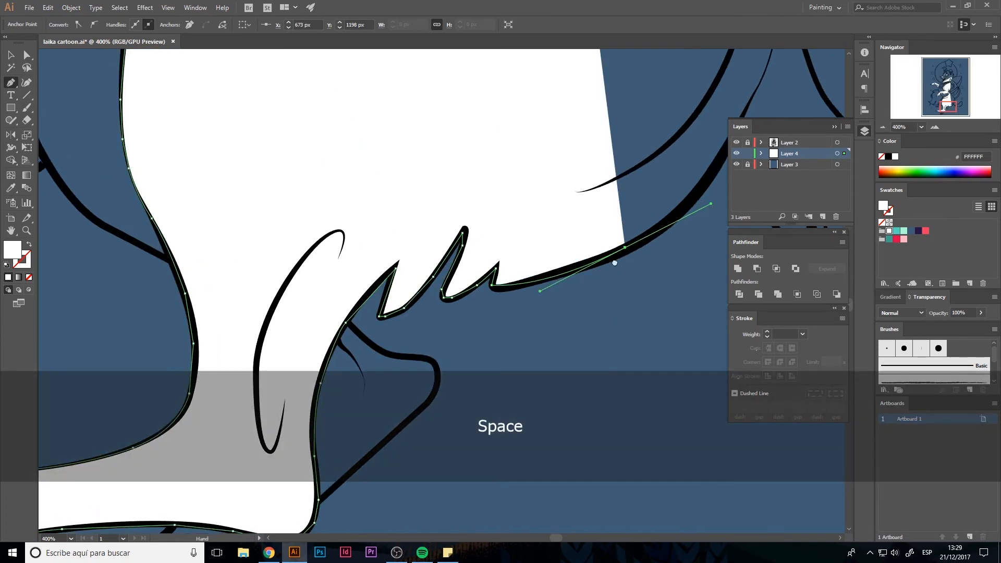
left_click_drag(616, 261, 374, 387)
left_click(487, 267)
left_click(509, 223)
key("space")
left_click_drag(509, 224, 500, 285)
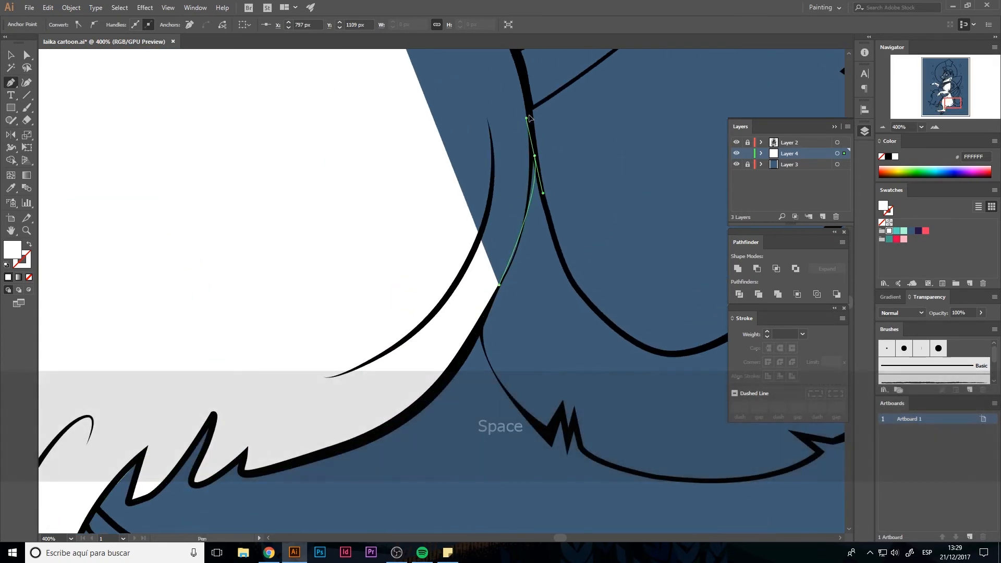
left_click_drag(534, 155, 537, 75)
Step: Adjust the white path's curve at the rump to follow the line art, undoing the Curvature tool attempt
key("shift+asciitilde")
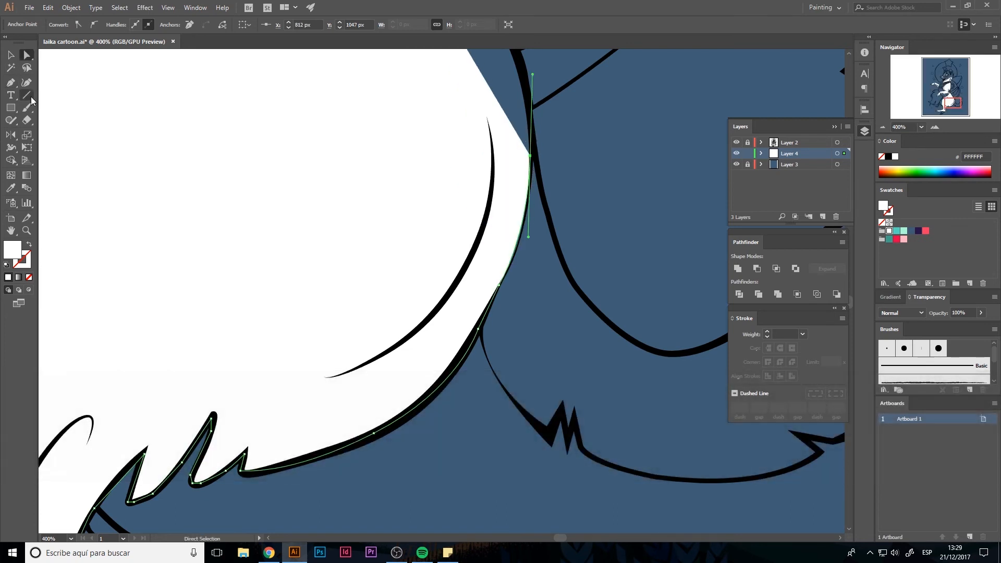
key("ctrl+z")
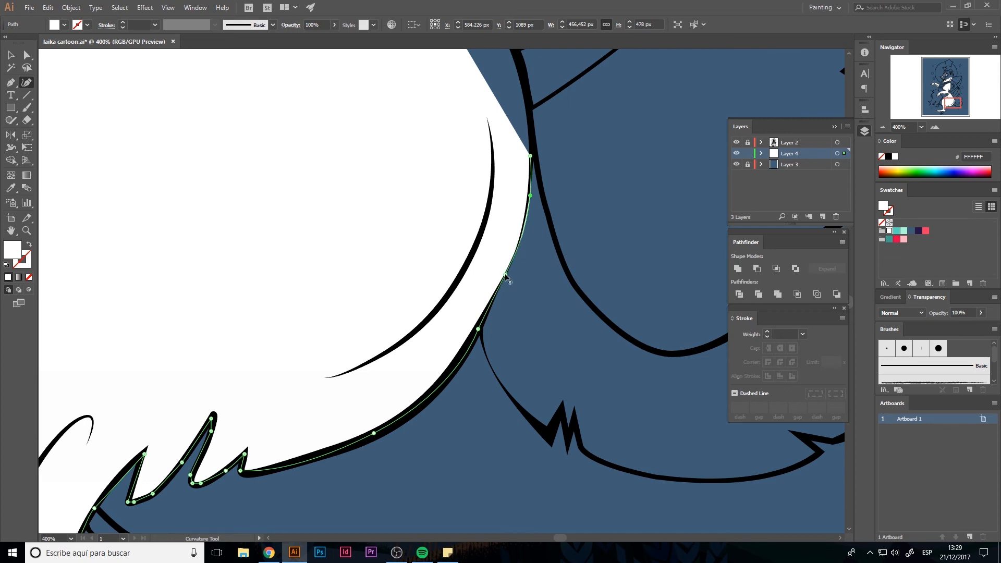
key("a")
left_click_drag(532, 198, 537, 271)
key("p")
Step: Continue the white path up the back's outline, close it at the suit's rear end and deselect the finished shape
left_click_drag(397, 82, 498, 294)
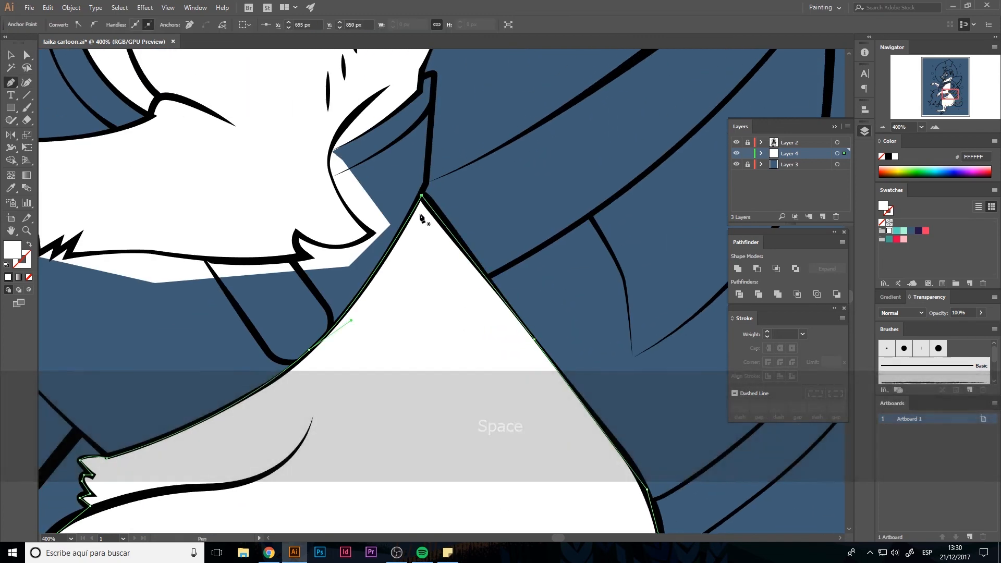
scroll(424, 215, "down", 5)
left_click_drag(448, 211, 524, 234)
key("v")
left_click(540, 214)
left_click_drag(541, 207, 547, 245)
scroll(423, 228, "up", 1)
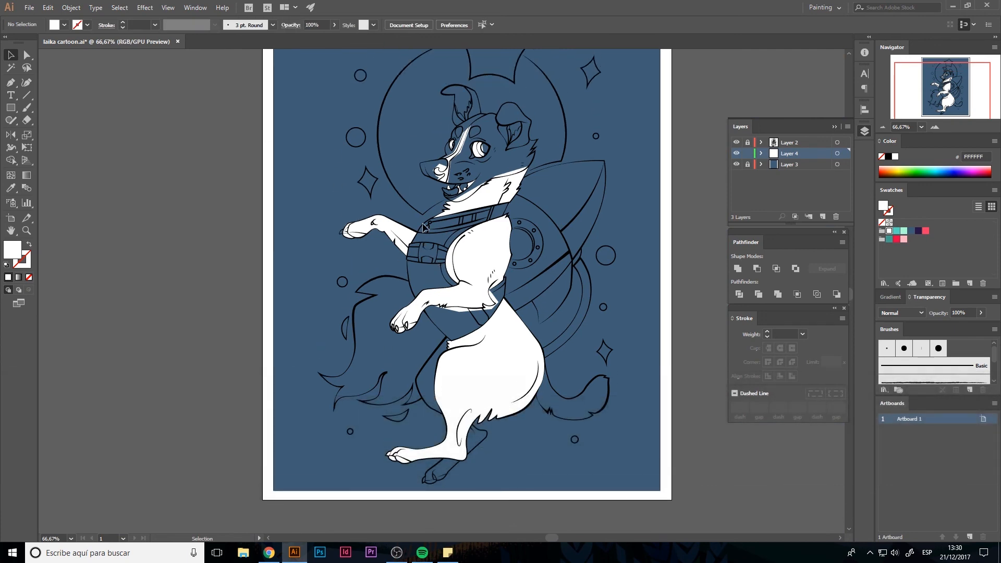